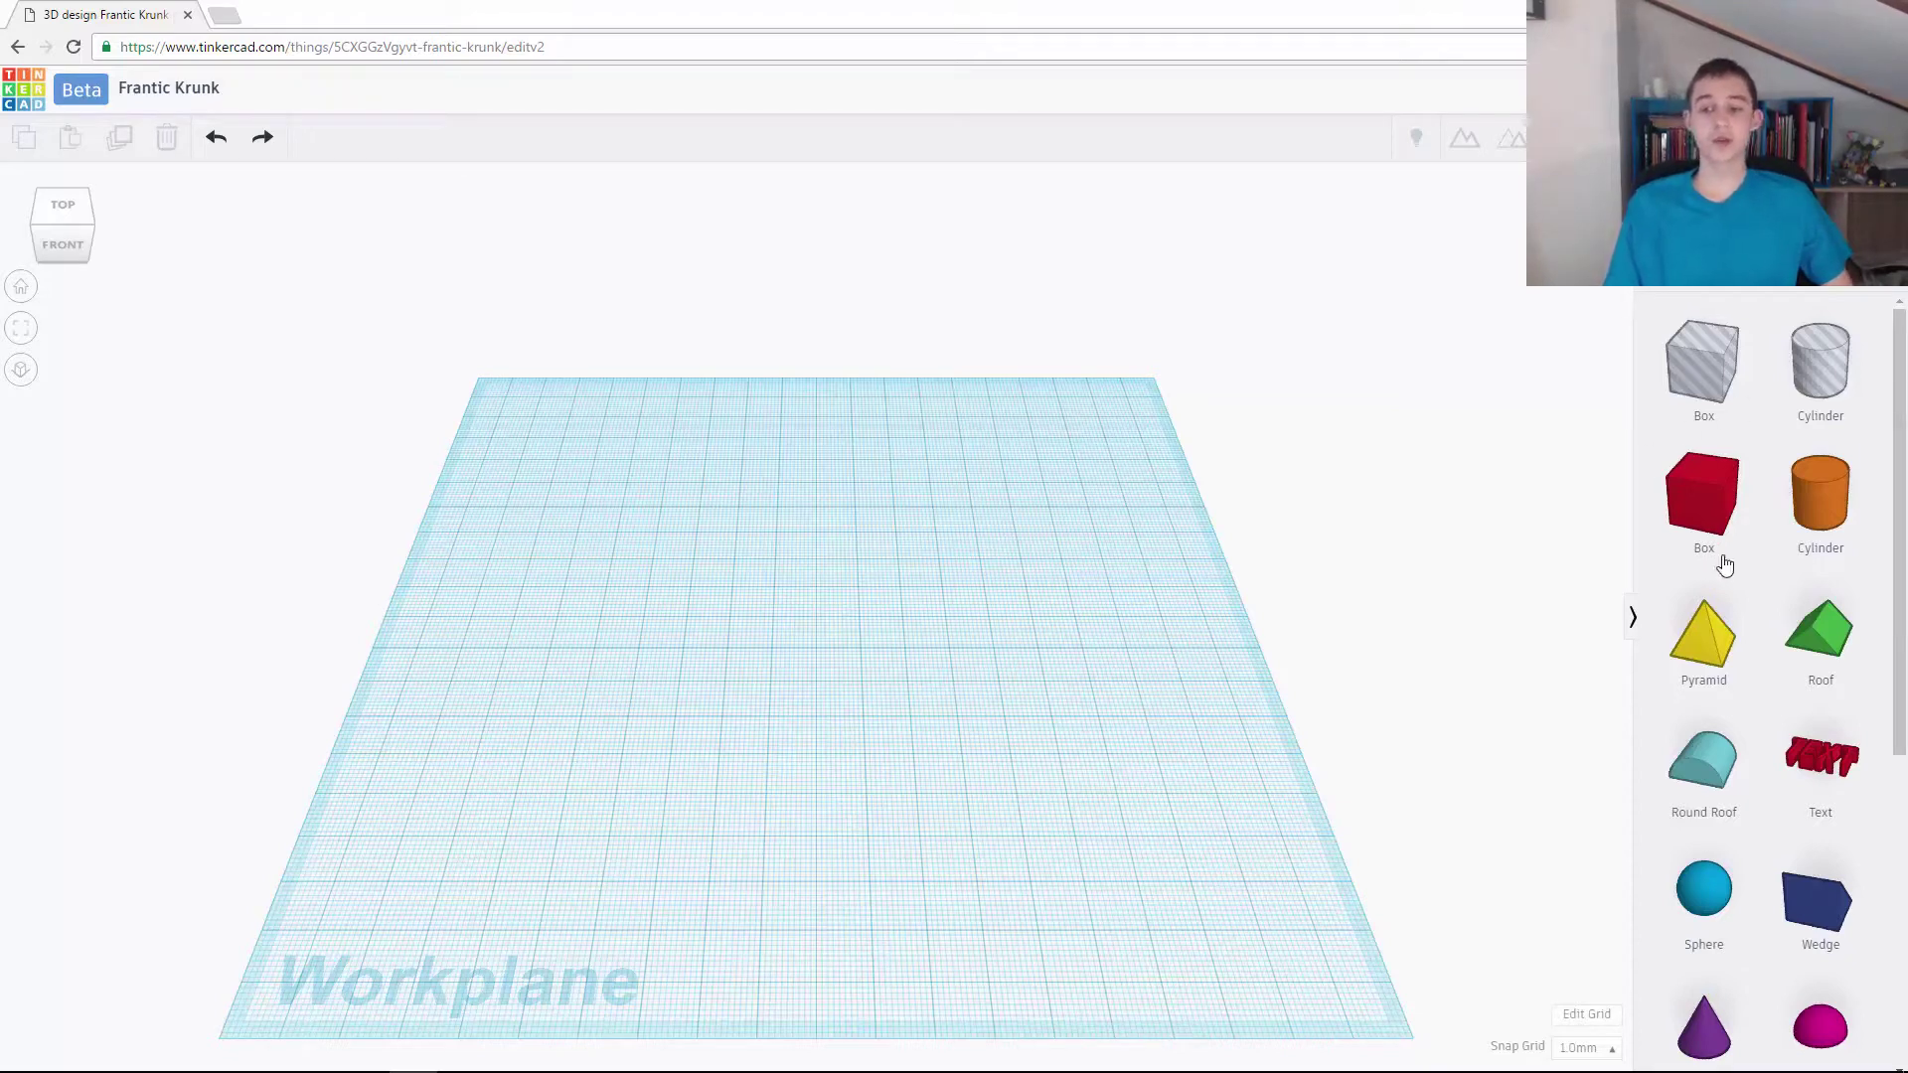
# - Drop an orange cylinder at the centre of the workplane and deselect it
pyautogui.moveTo(1825, 517); pyautogui.dragTo(831, 616)
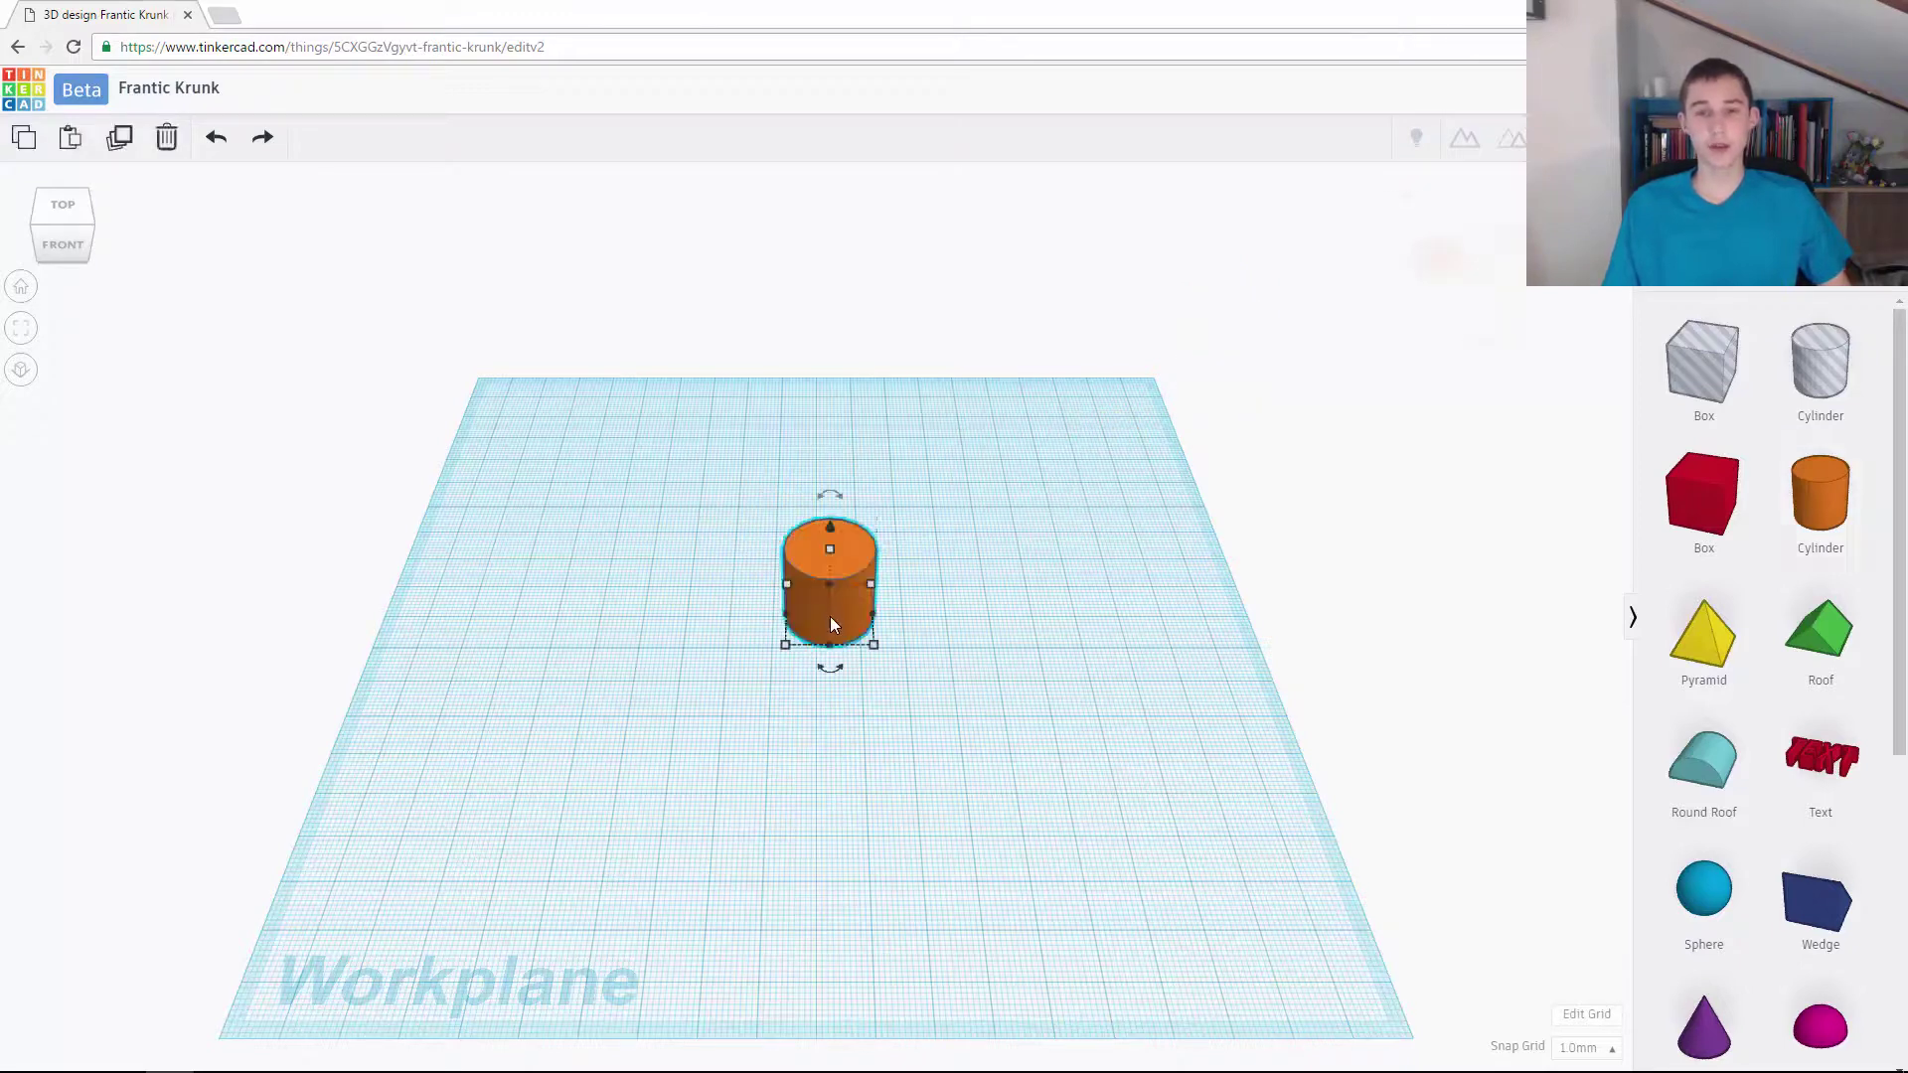
pyautogui.click(1061, 635)
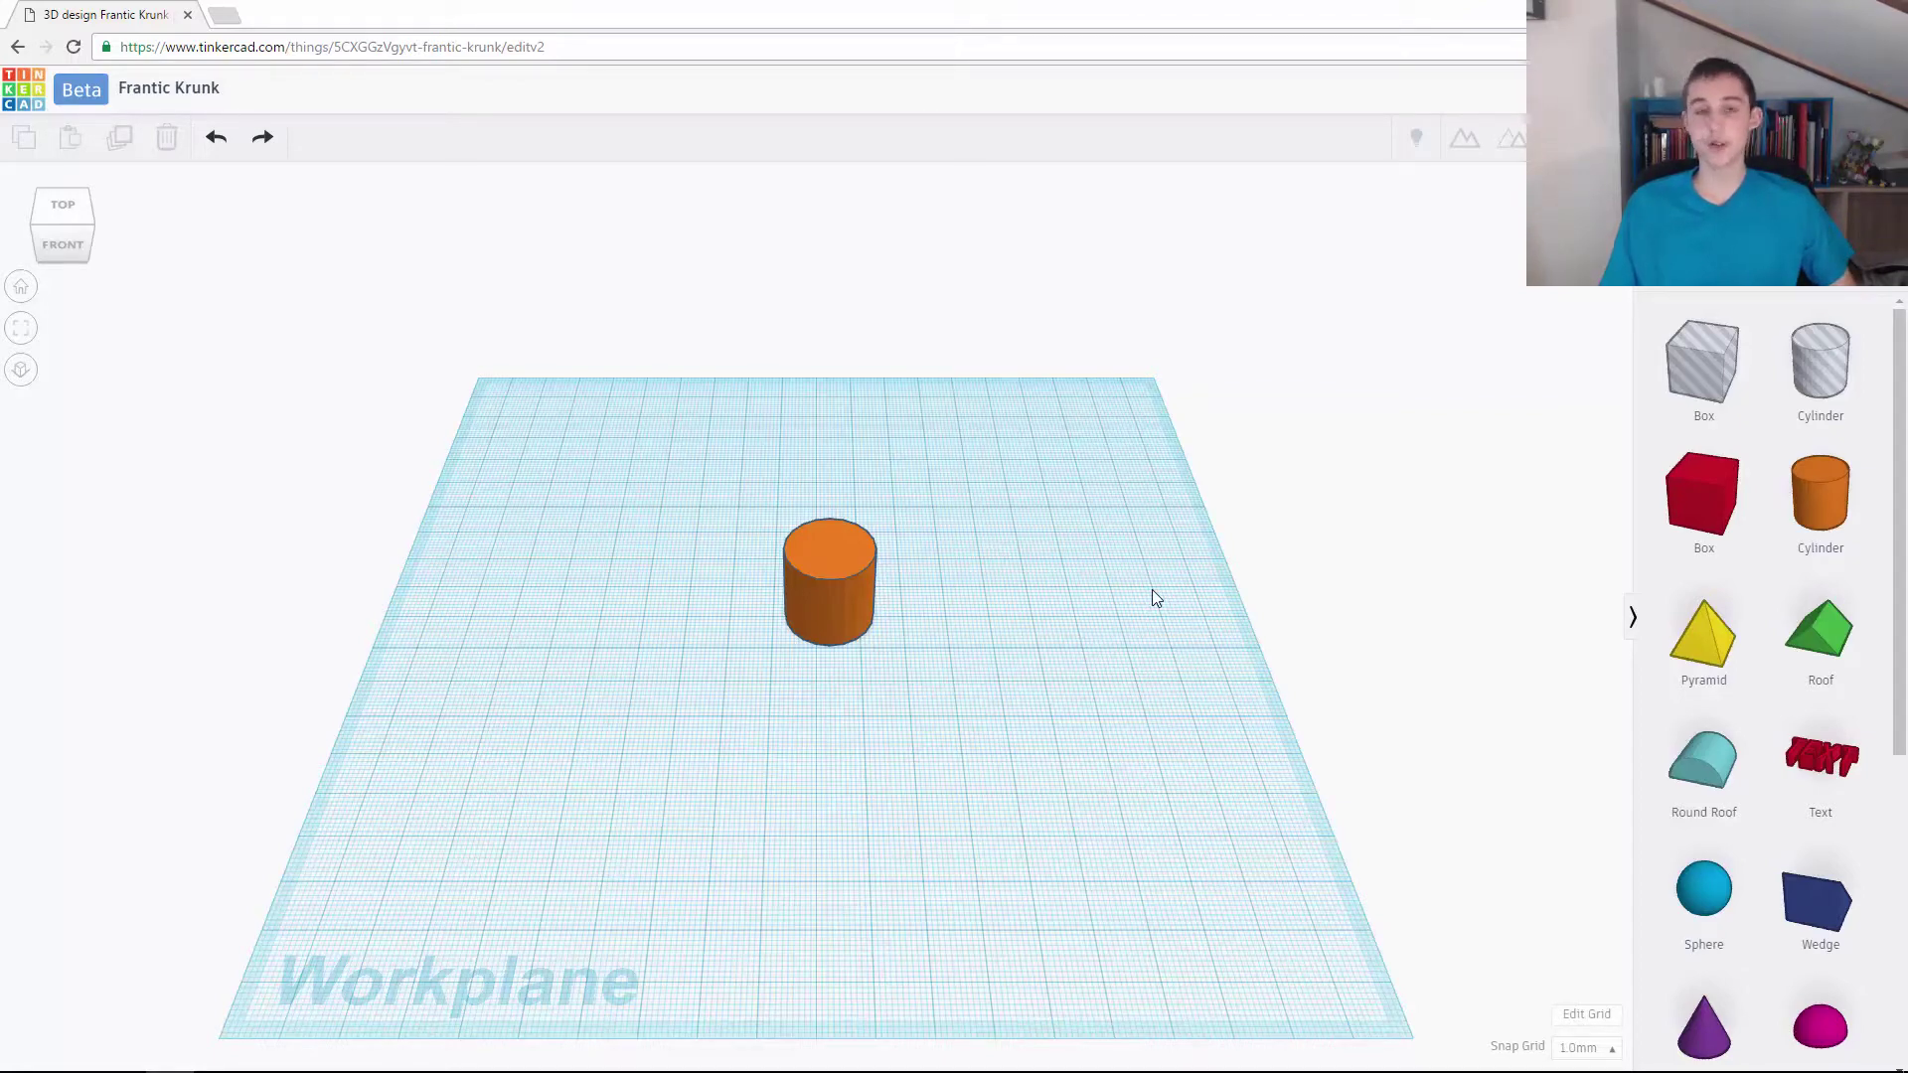
# - Orbit the view to look at the cylinder from nearer the top
pyautogui.moveTo(1153, 596); pyautogui.dragTo(1152, 686, button='right')
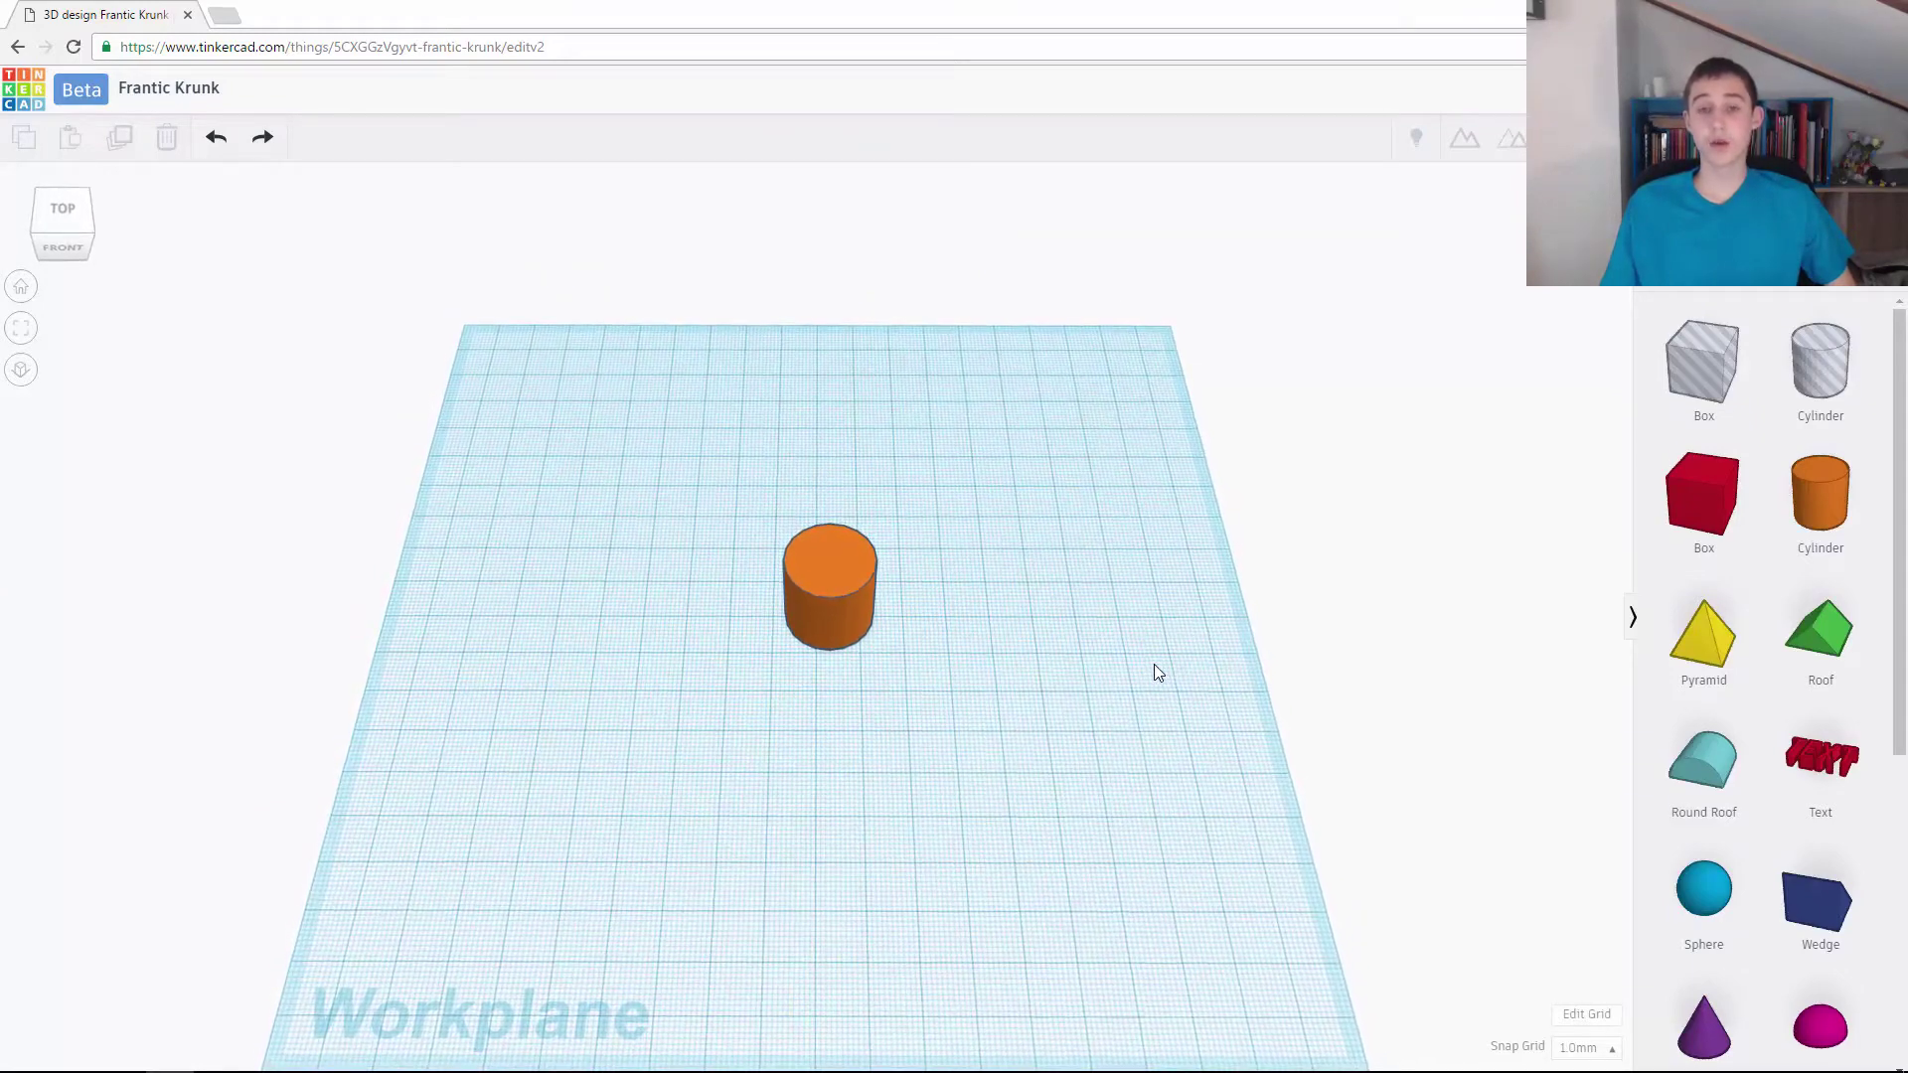
# - Tilt the view to a slightly more oblique angle, then zoom out and back in several times
pyautogui.moveTo(1154, 664)
pyautogui.mouseDown(button='right')
pyautogui.moveTo(1141, 640)
pyautogui.moveTo(1158, 642)
pyautogui.mouseUp(button='right')
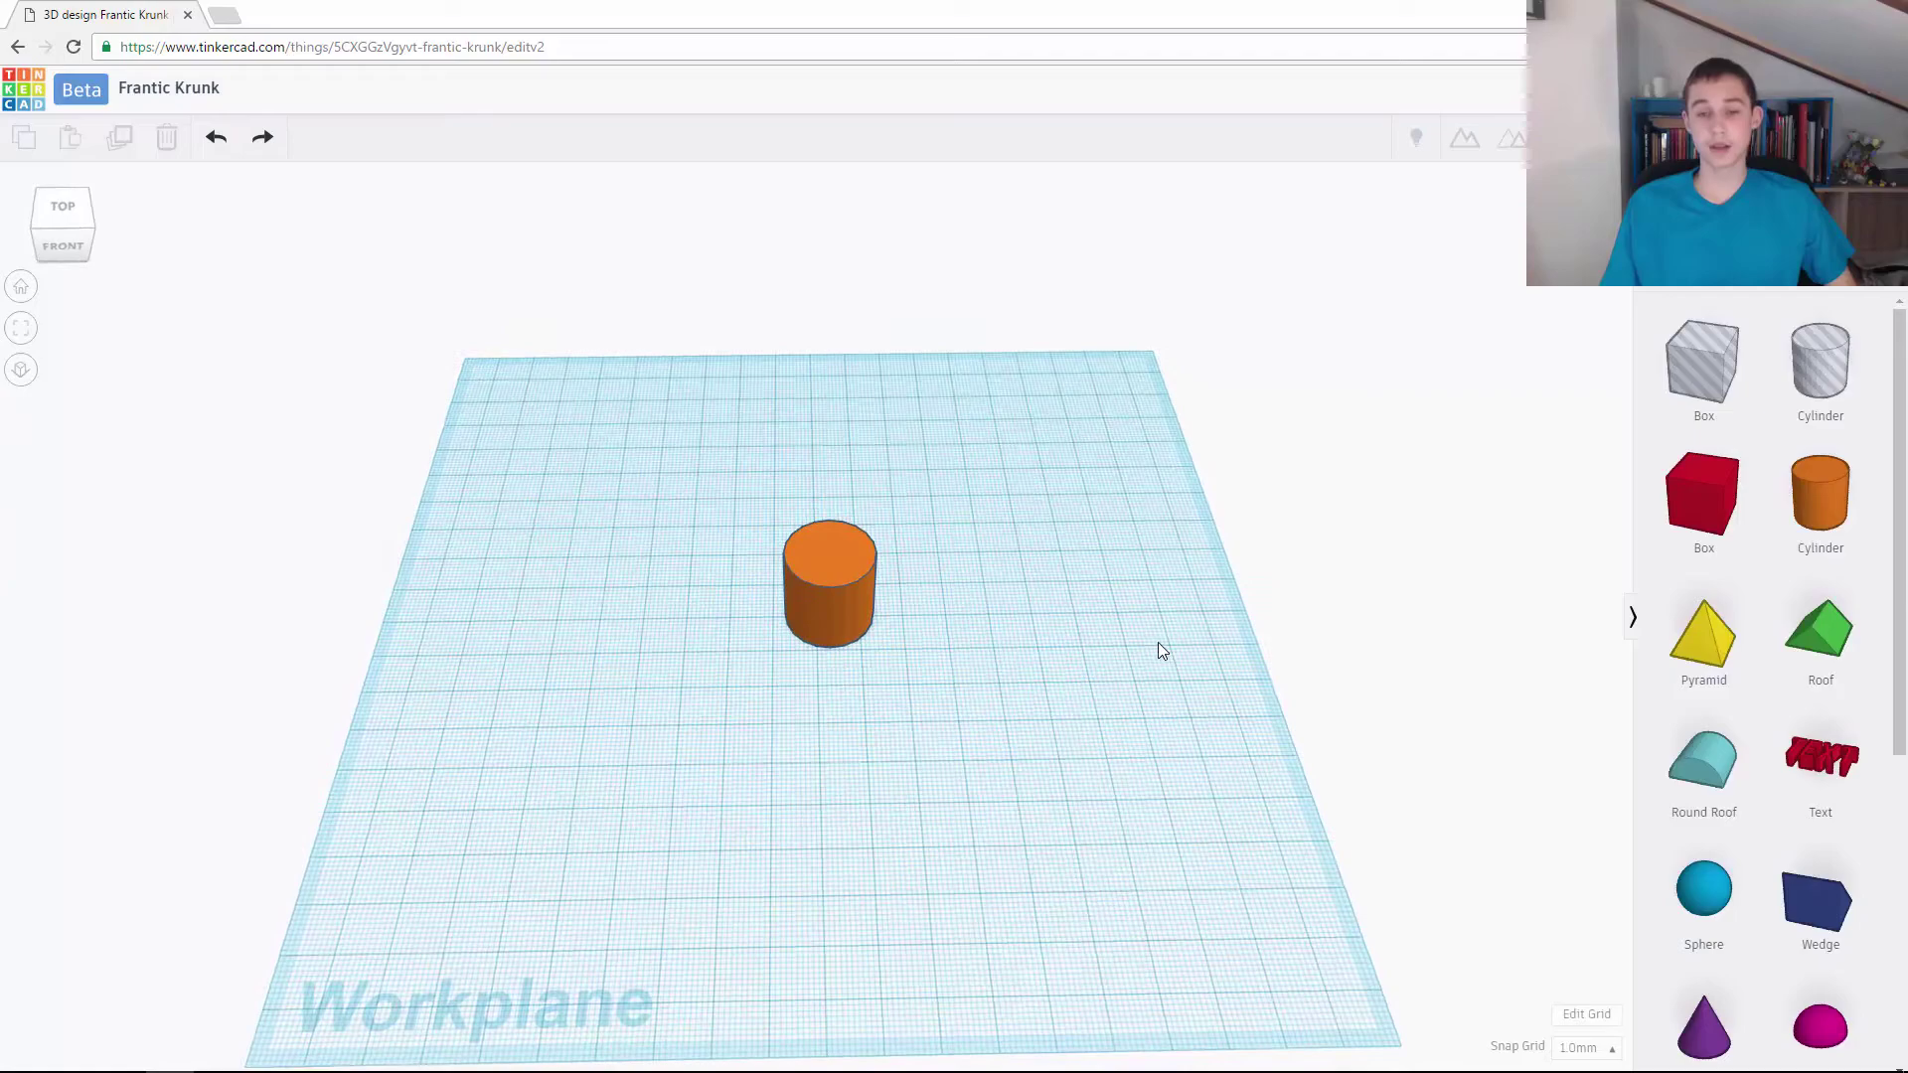
pyautogui.scroll(-5, 990, 608)
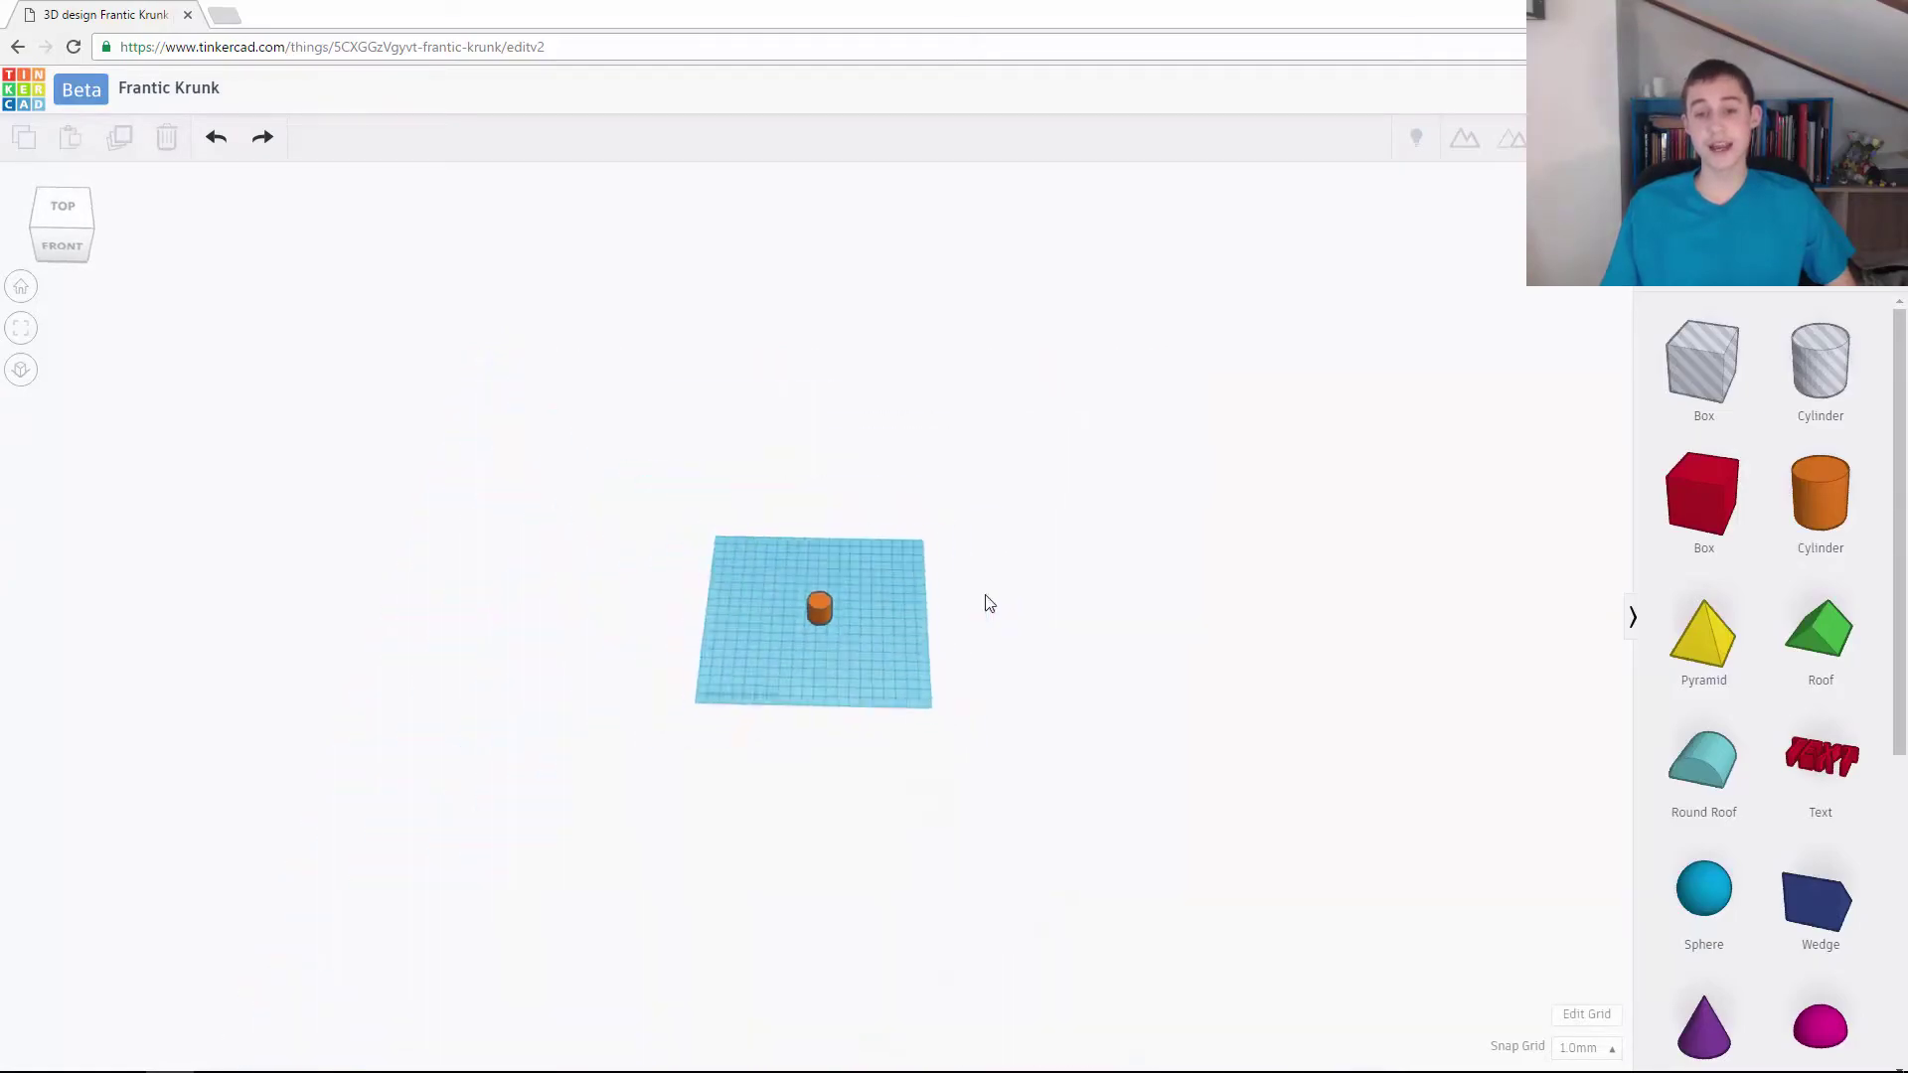
pyautogui.scroll(5, 988, 603)
pyautogui.scroll(-1, 989, 602)
pyautogui.scroll(2, 989, 601)
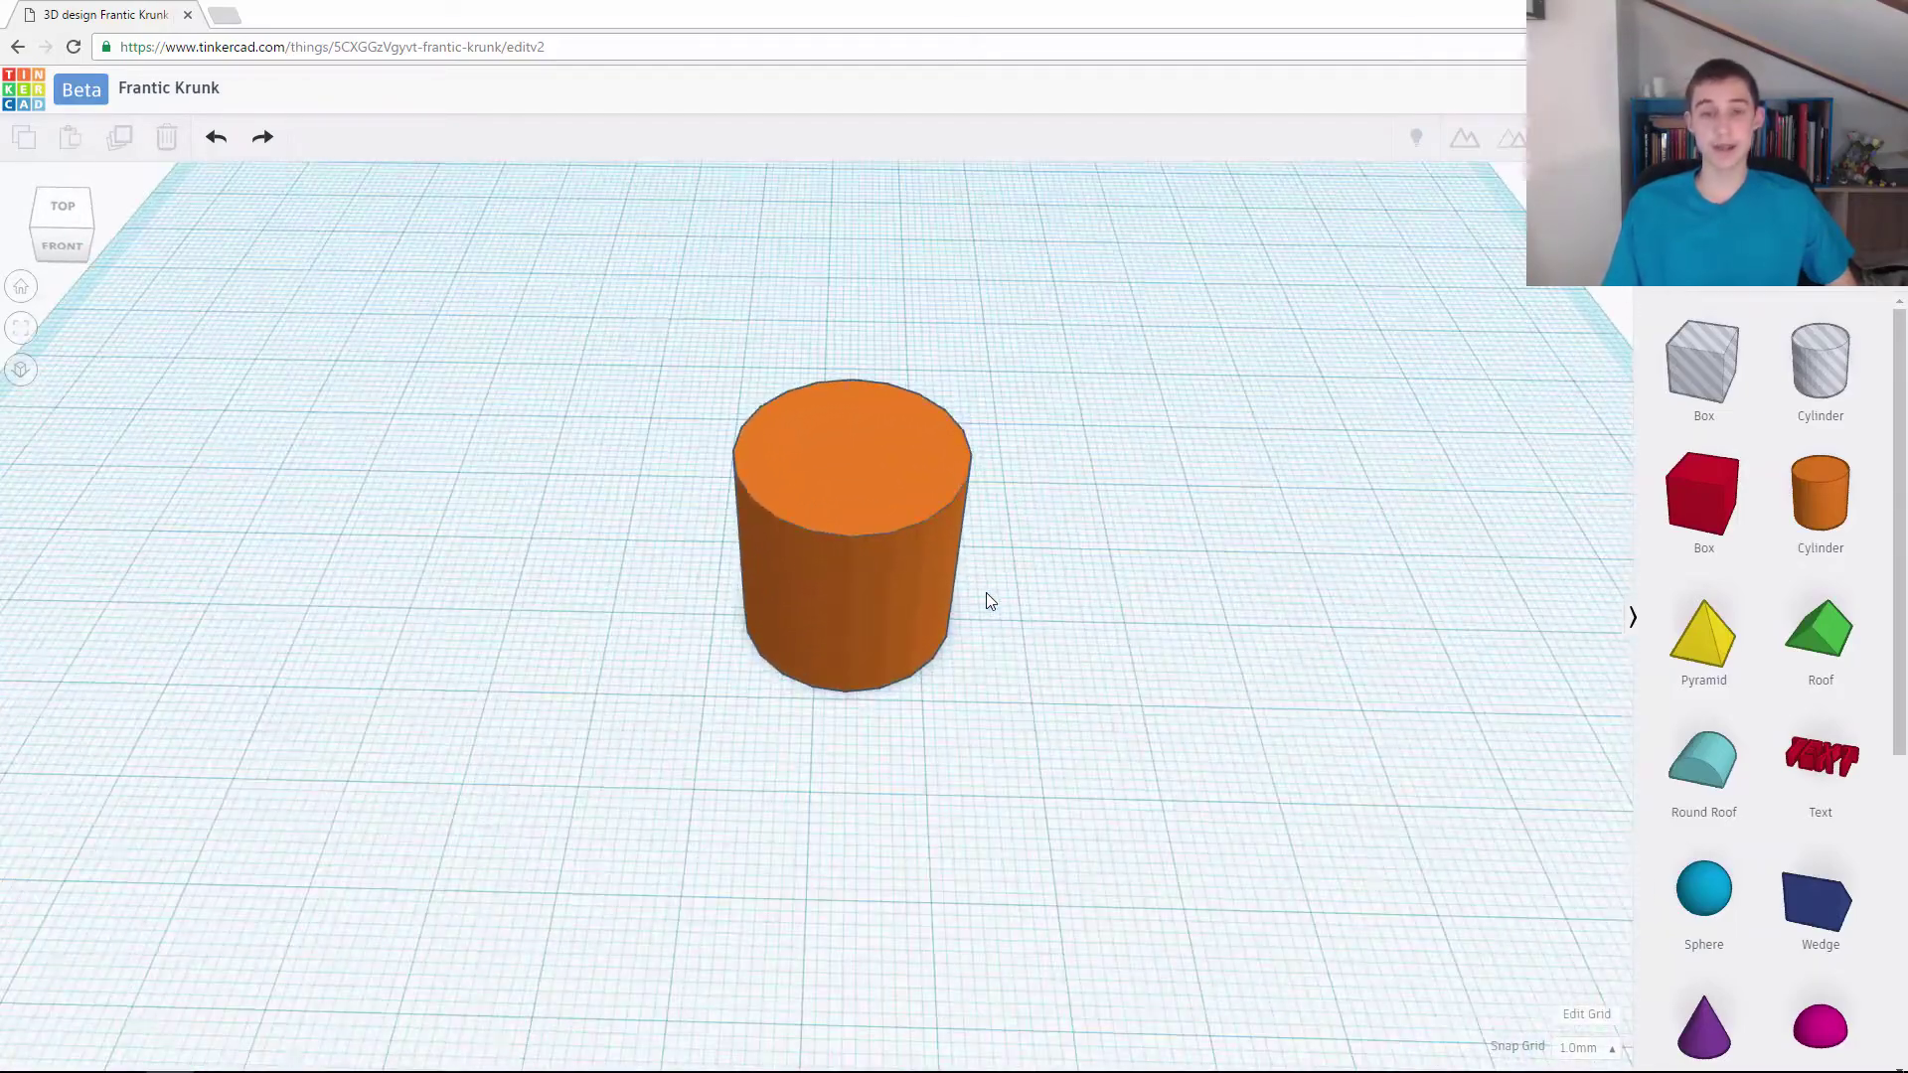
pyautogui.scroll(-5, 986, 596)
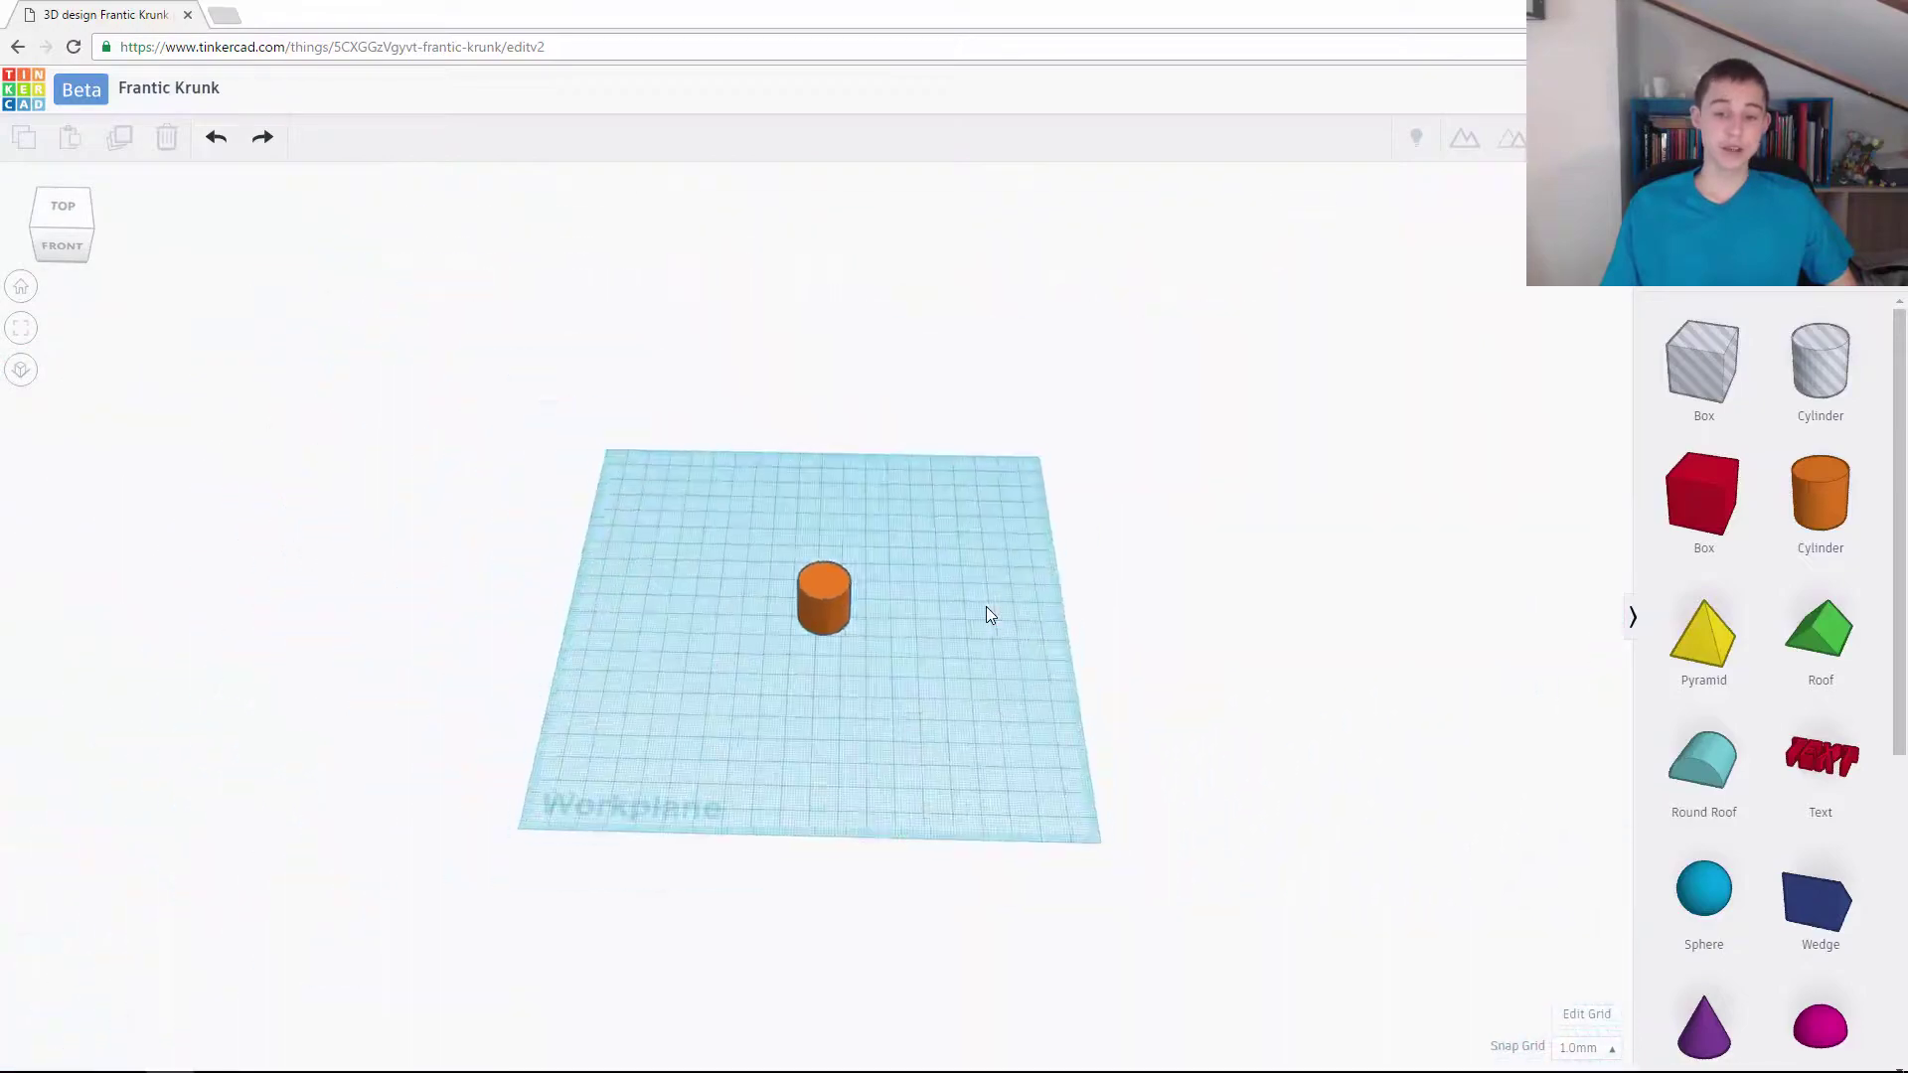
pyautogui.scroll(3, 988, 615)
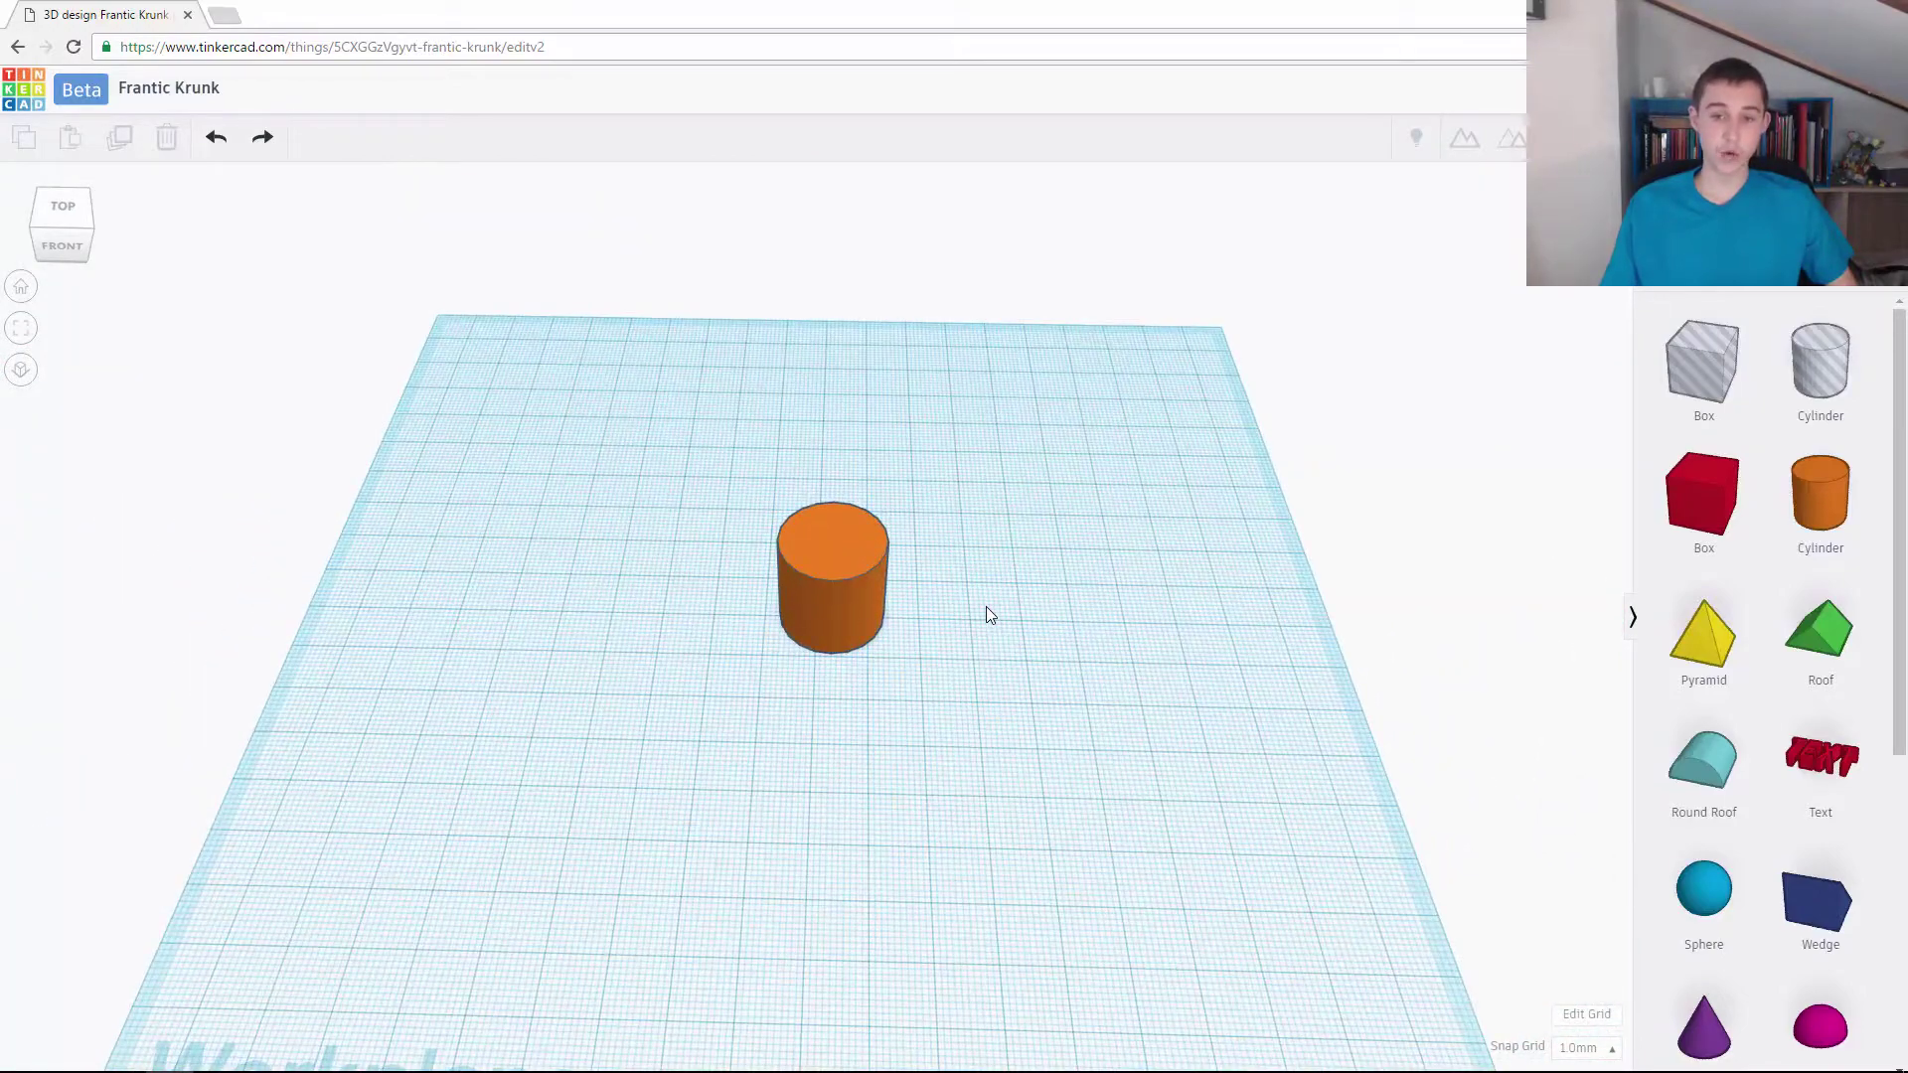
# - Pan the view sideways and vertically until the cylinder sits higher in the scene
pyautogui.moveTo(981, 608); pyautogui.dragTo(1116, 536, button='middle')
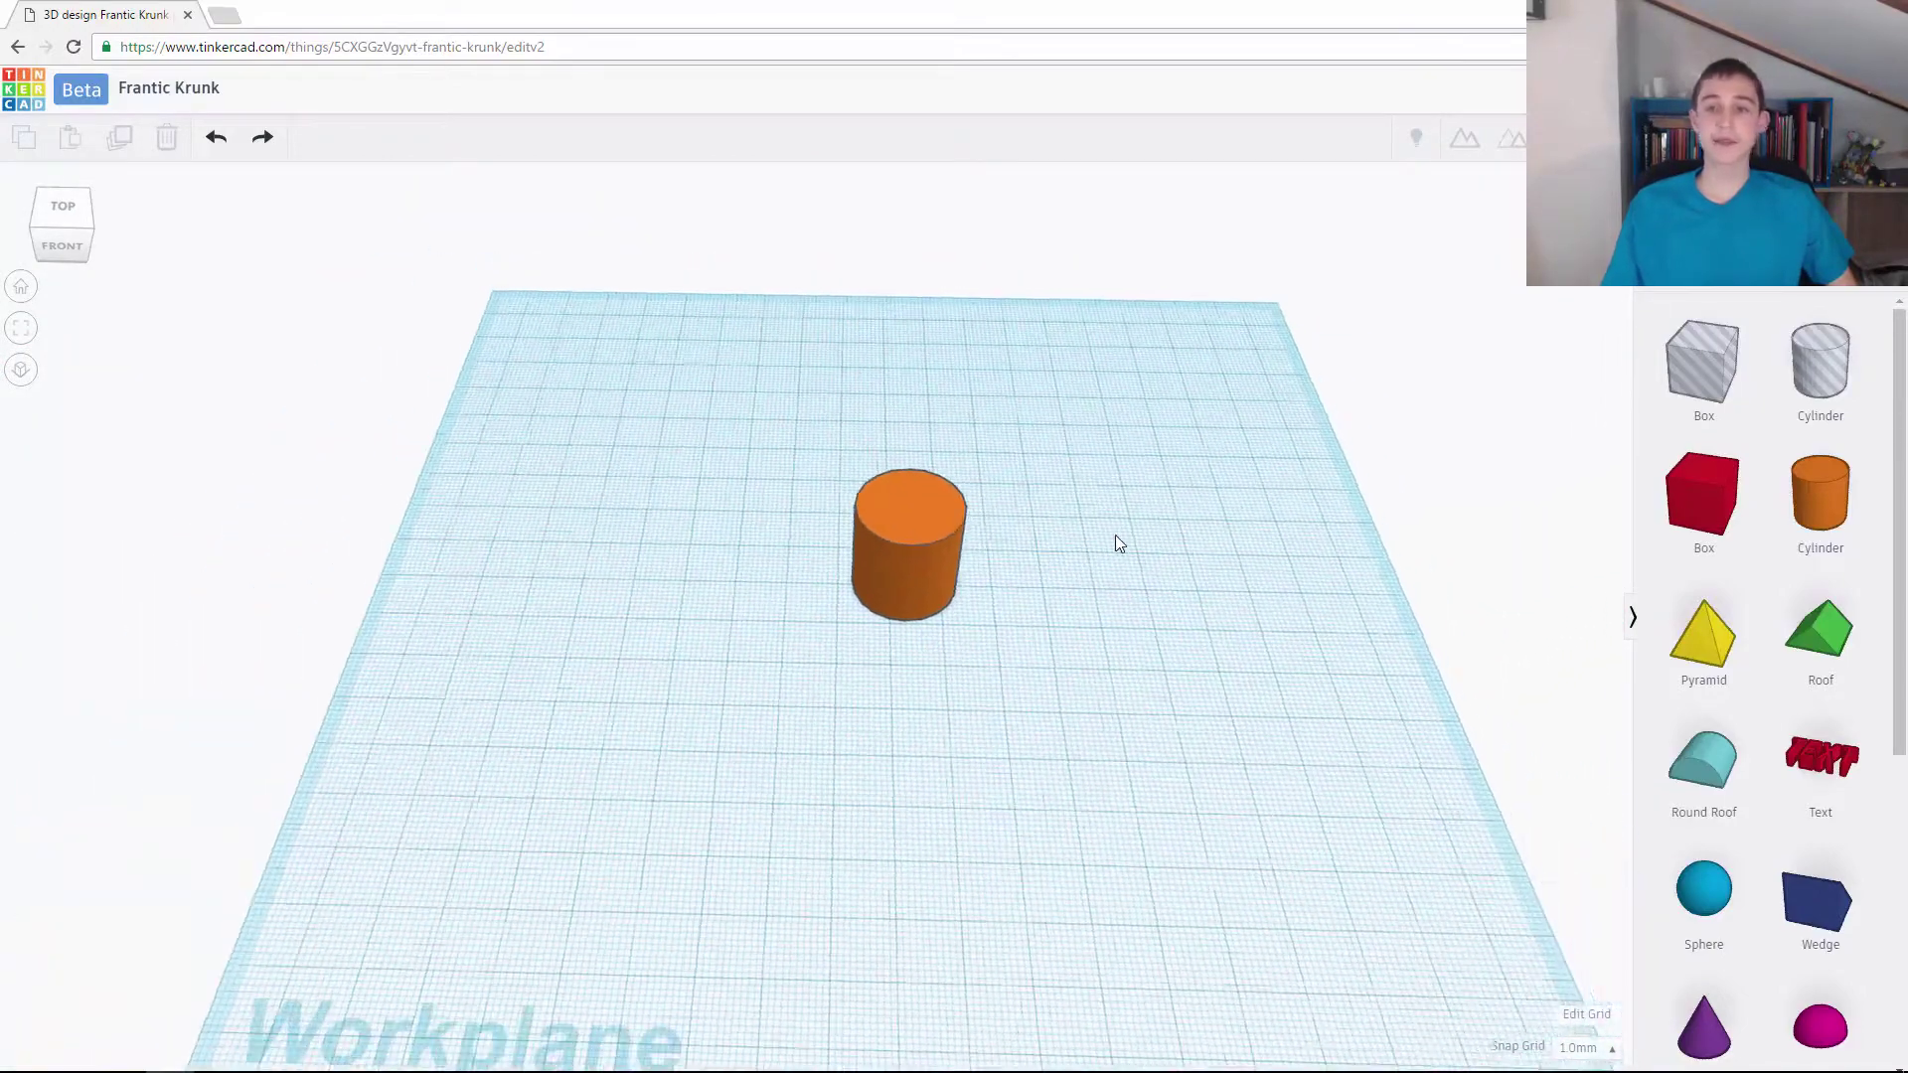
pyautogui.moveTo(1090, 375); pyautogui.dragTo(1017, 298, button='middle')
pyautogui.moveTo(1356, 594); pyautogui.dragTo(907, 527, button='middle')
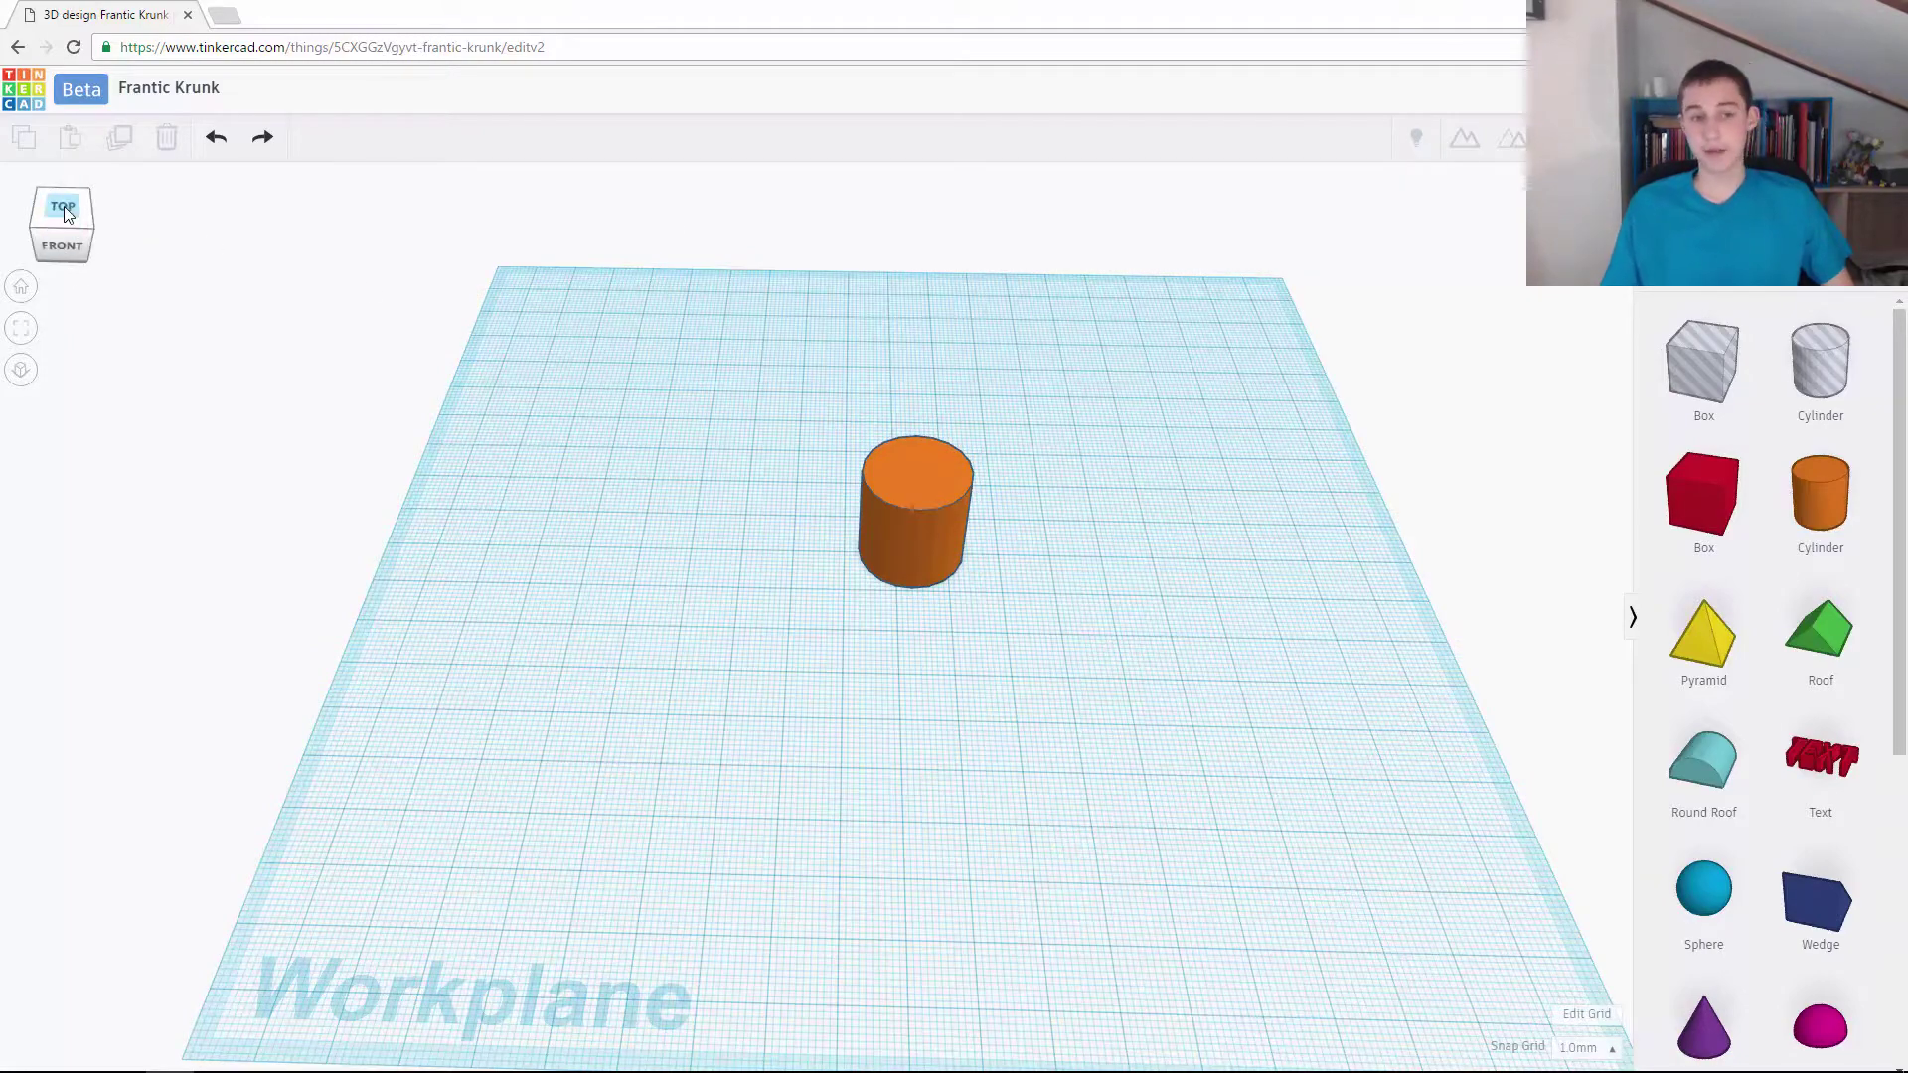
# - Orbit the scene and tilt it toward the front and back up, then show the right-side view
pyautogui.moveTo(598, 543); pyautogui.dragTo(749, 711, button='right')
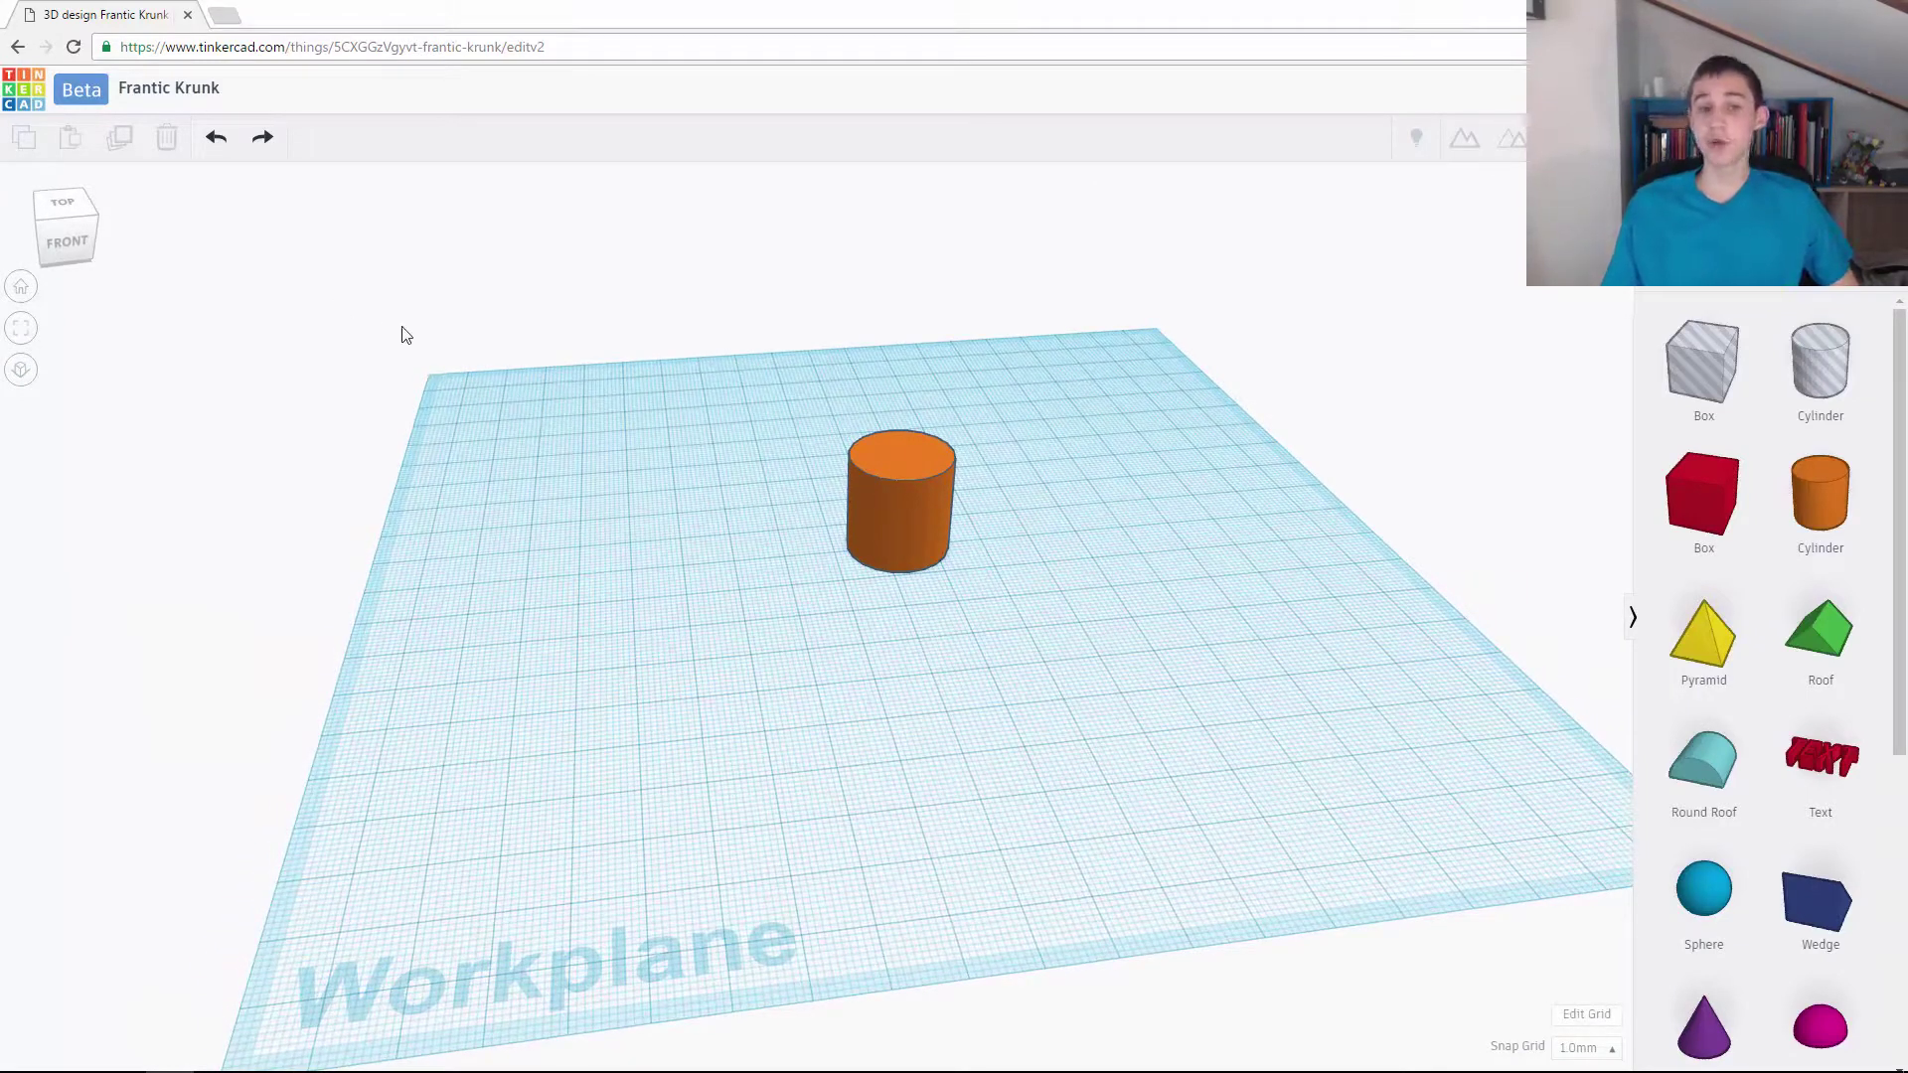
pyautogui.click(83, 223)
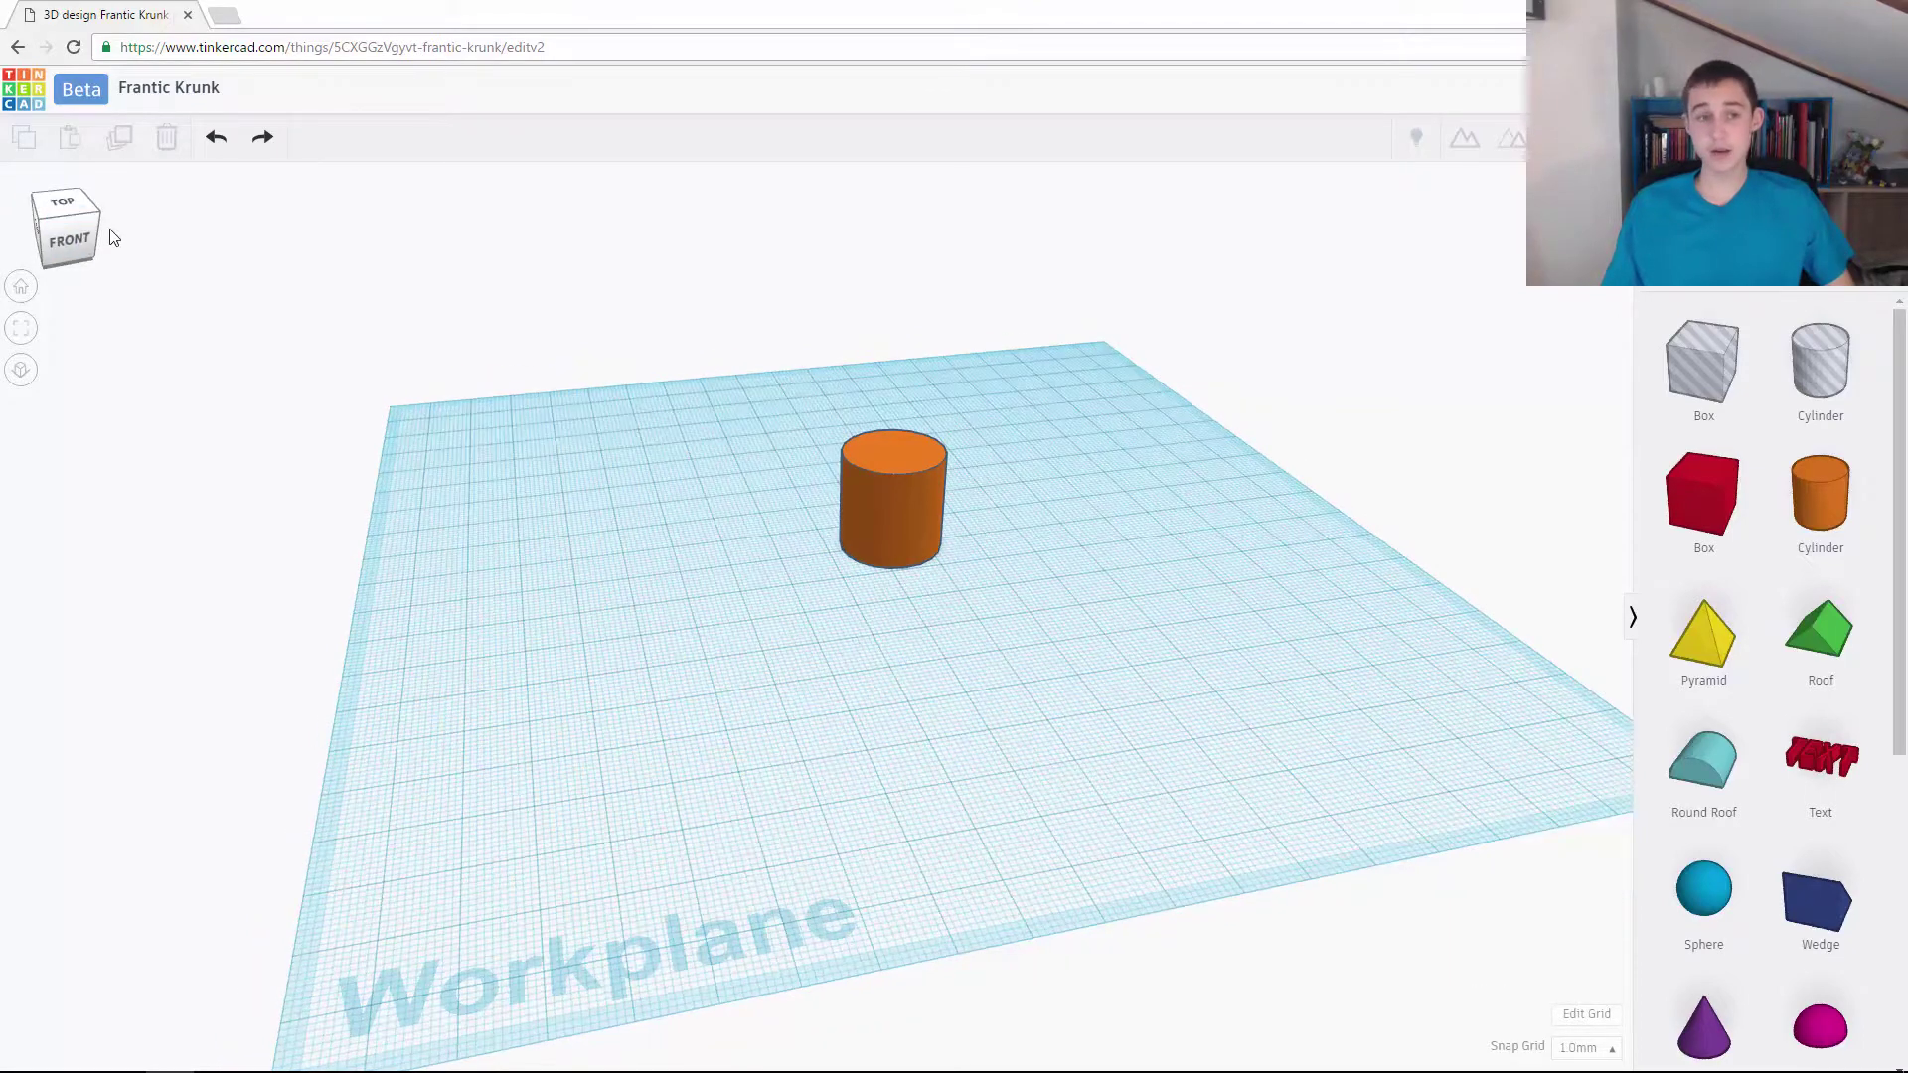
pyautogui.click(74, 223)
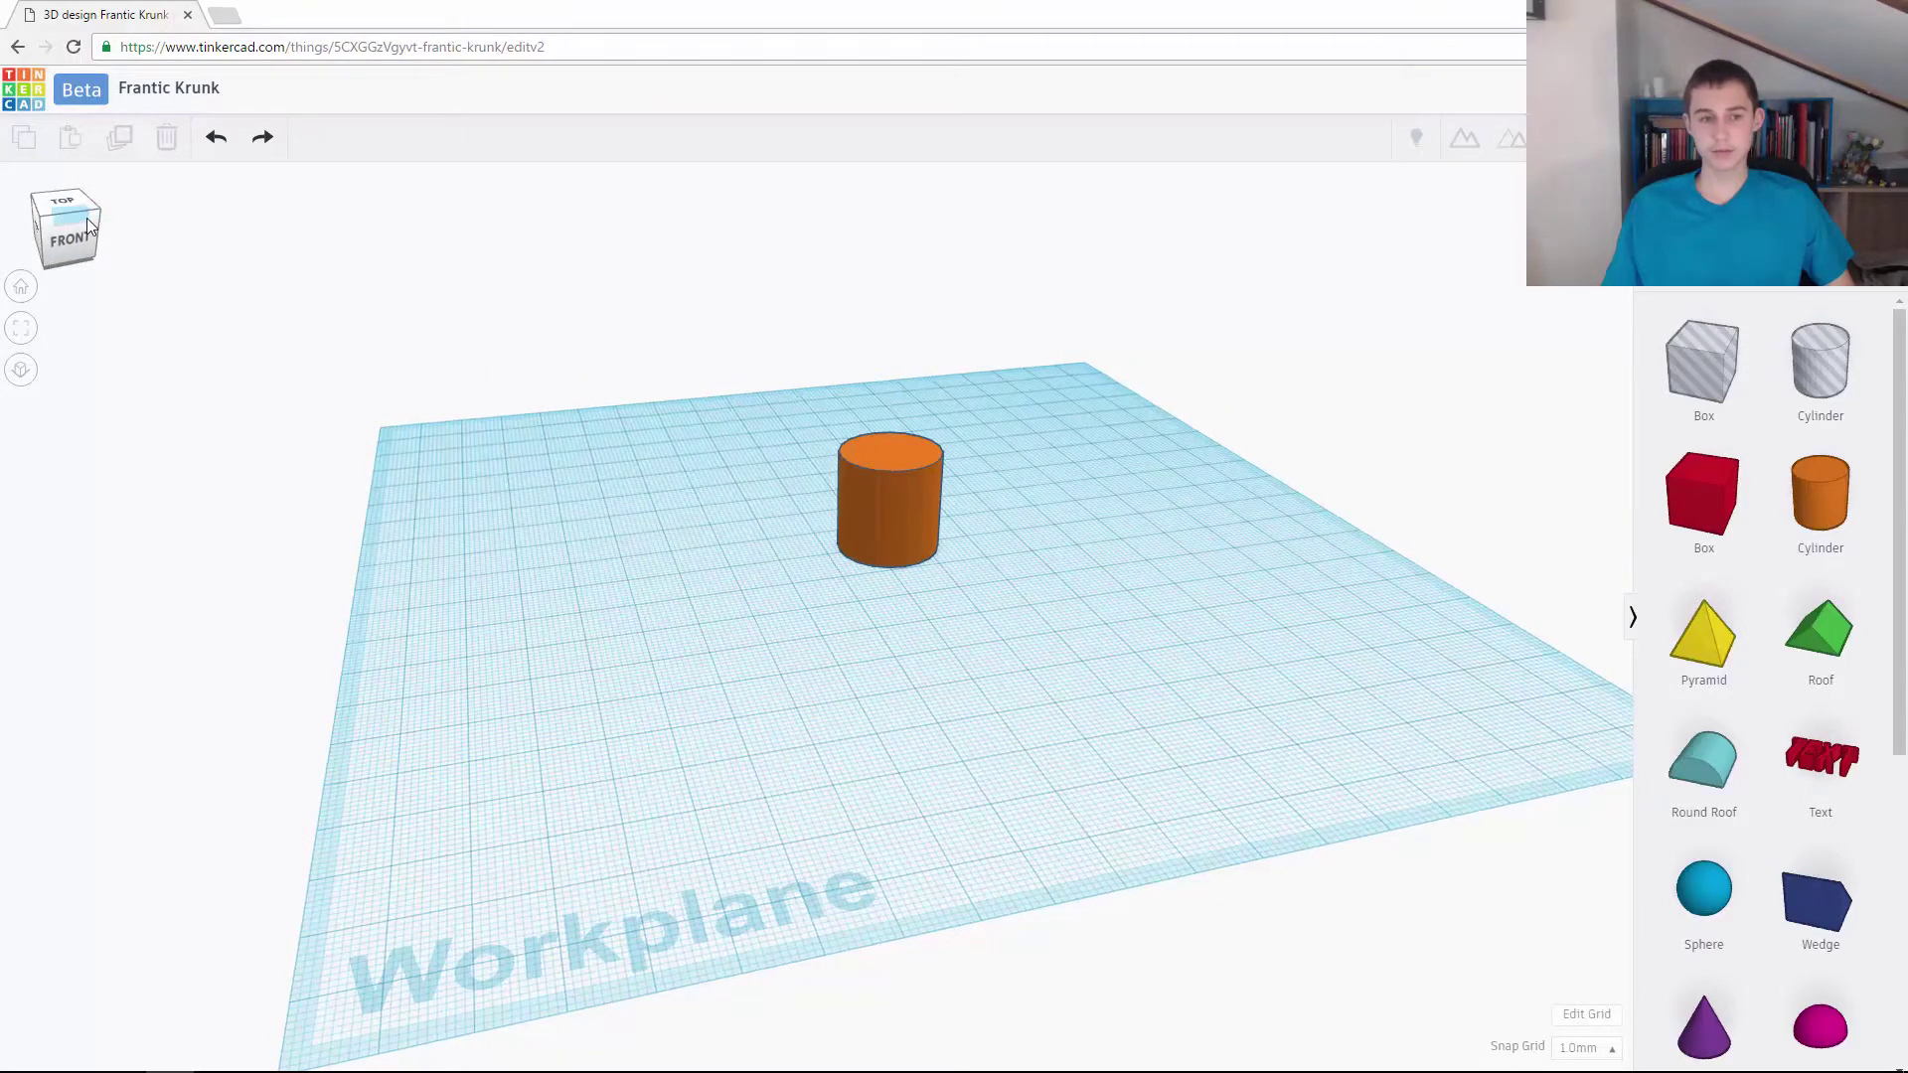
pyautogui.click(86, 221)
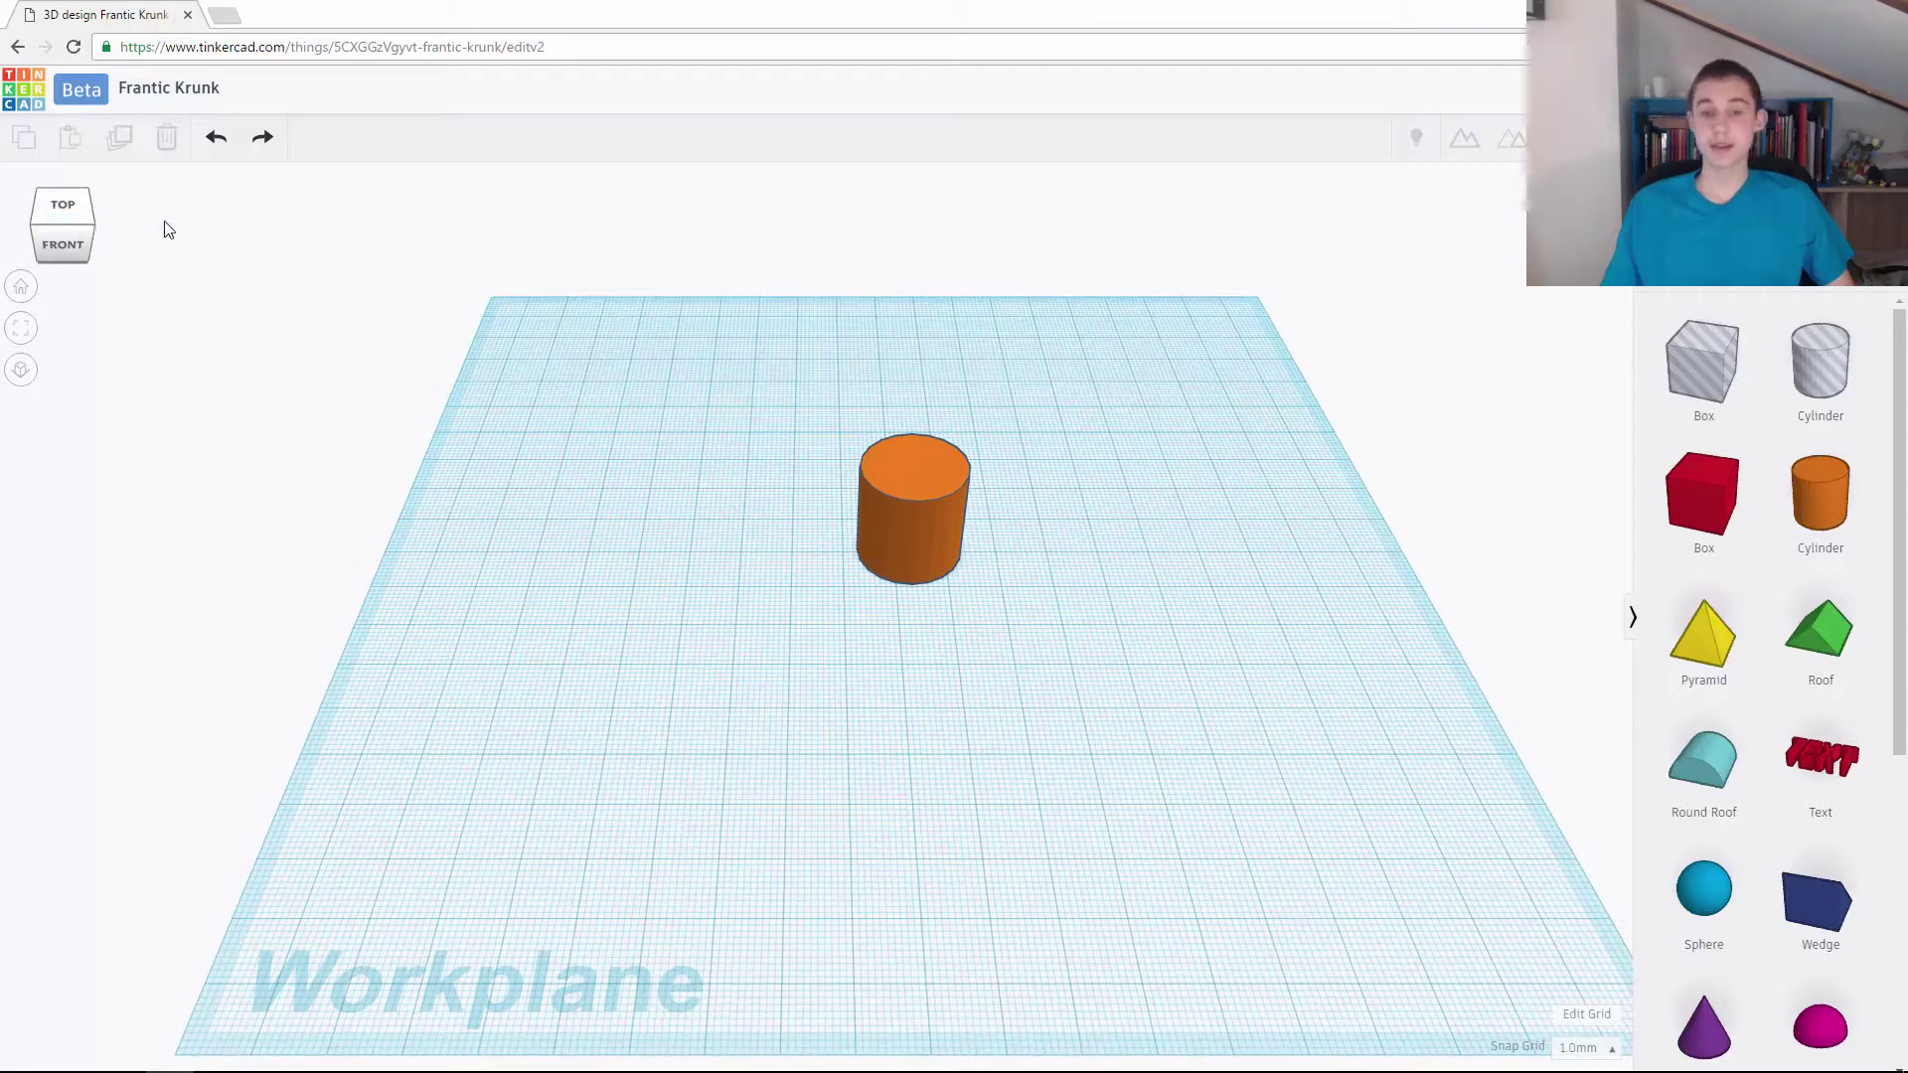
pyautogui.click(90, 211)
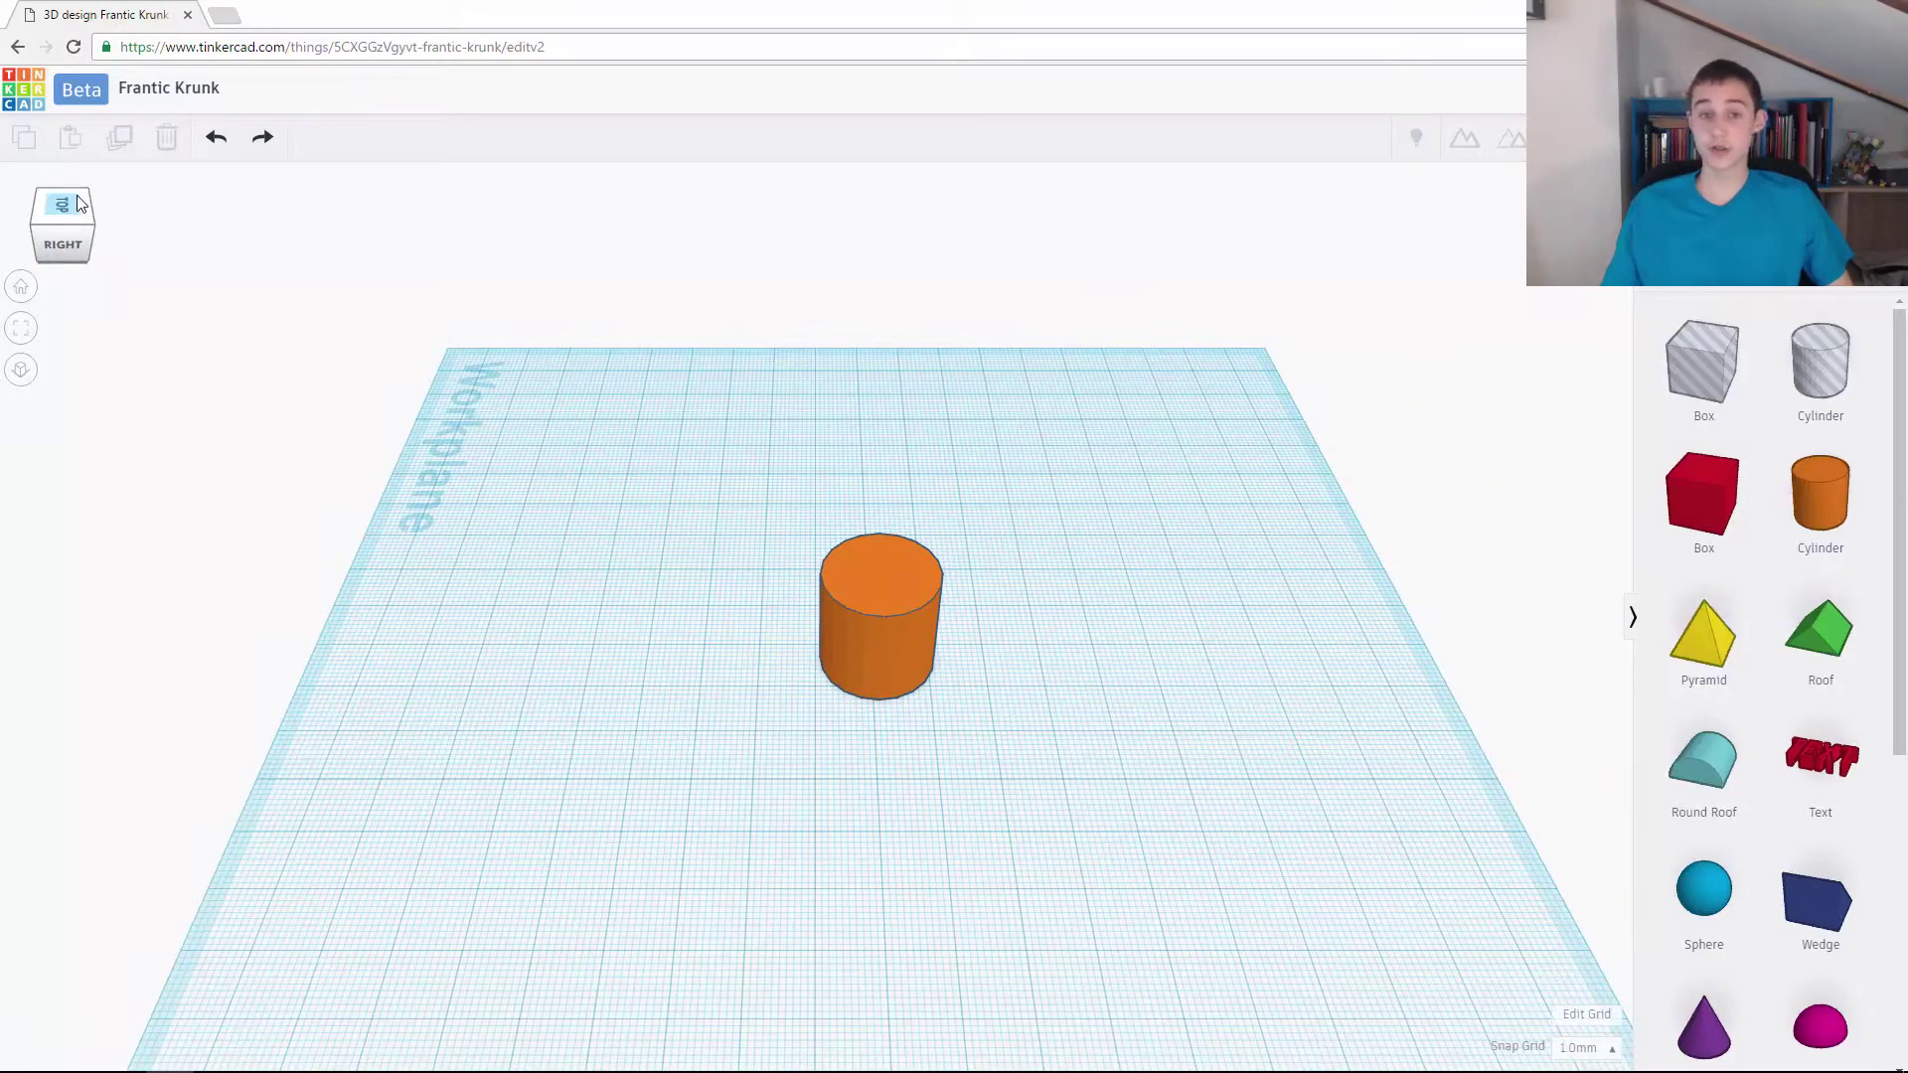
# - Use the view cube to show TOP, FRONT, BOTTOM and BACK views, returning to straight TOP
pyautogui.click(67, 209)
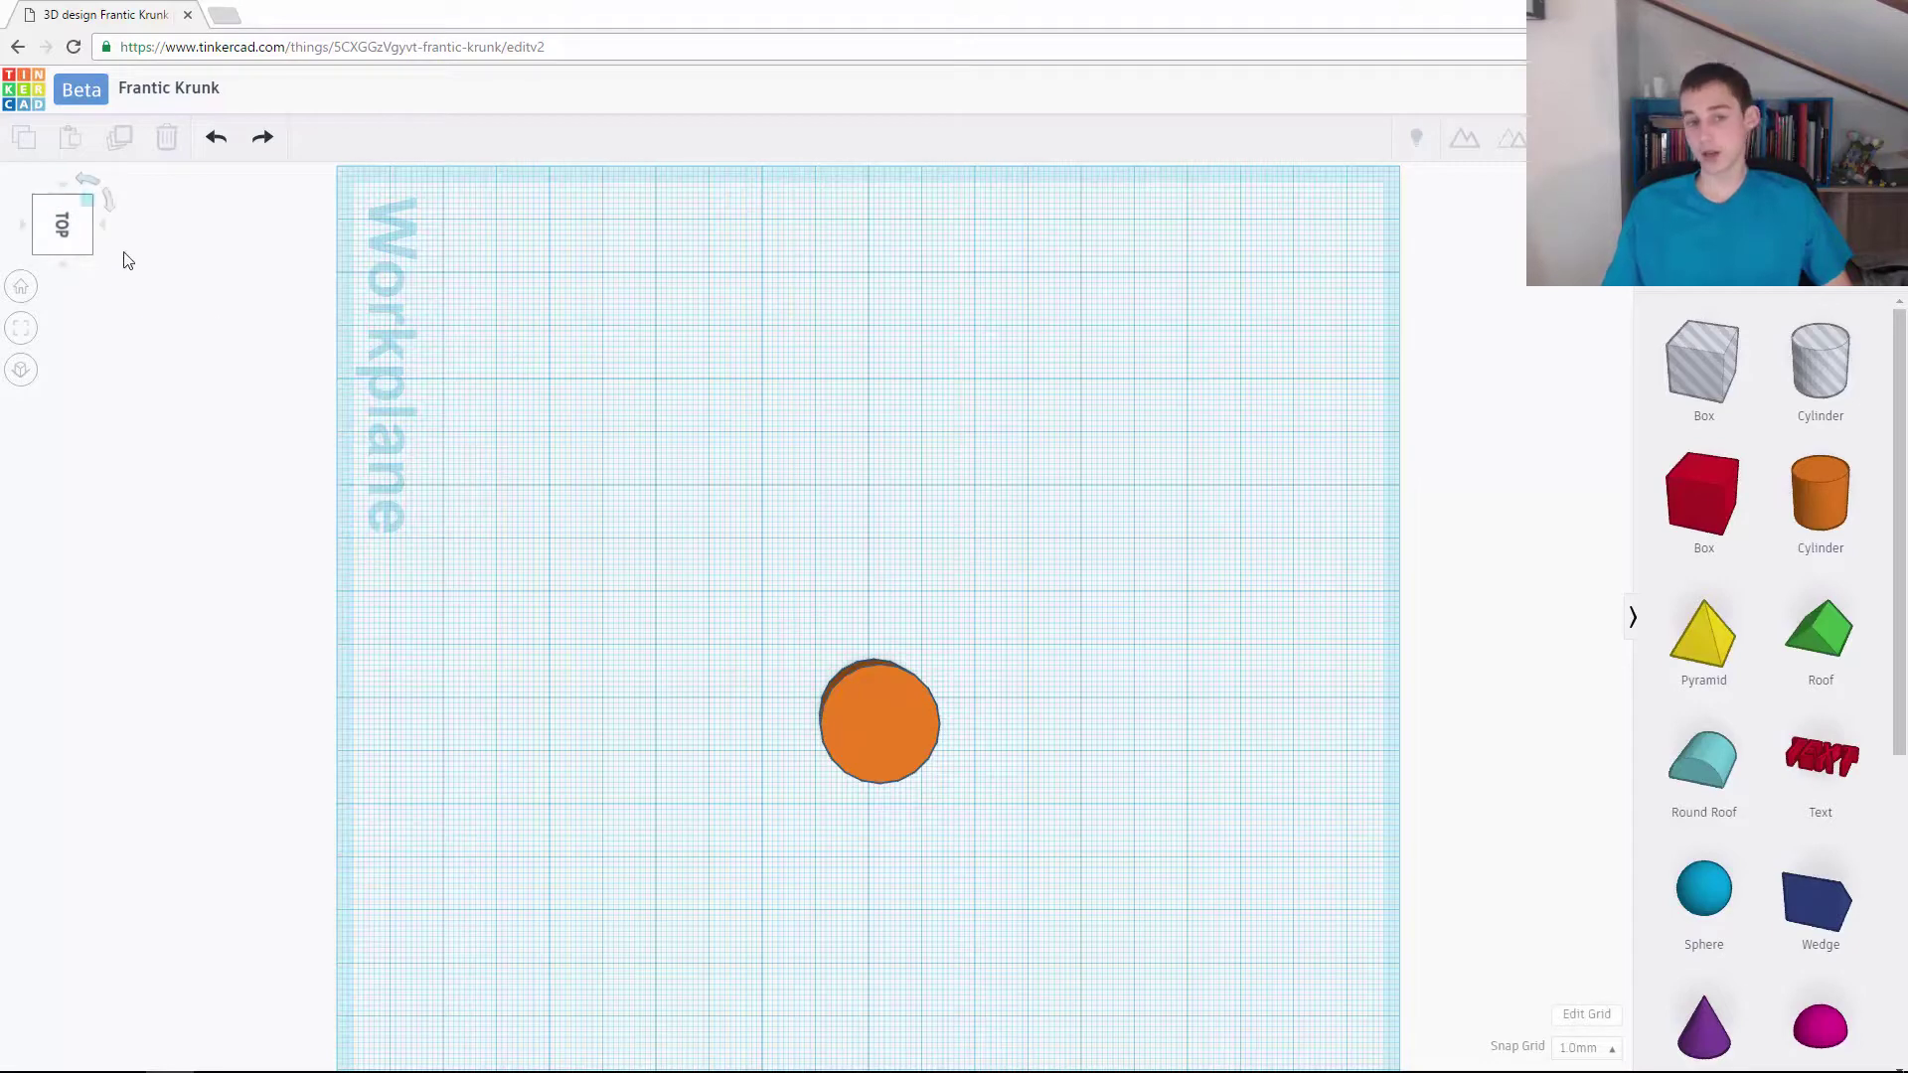
pyautogui.click(28, 229)
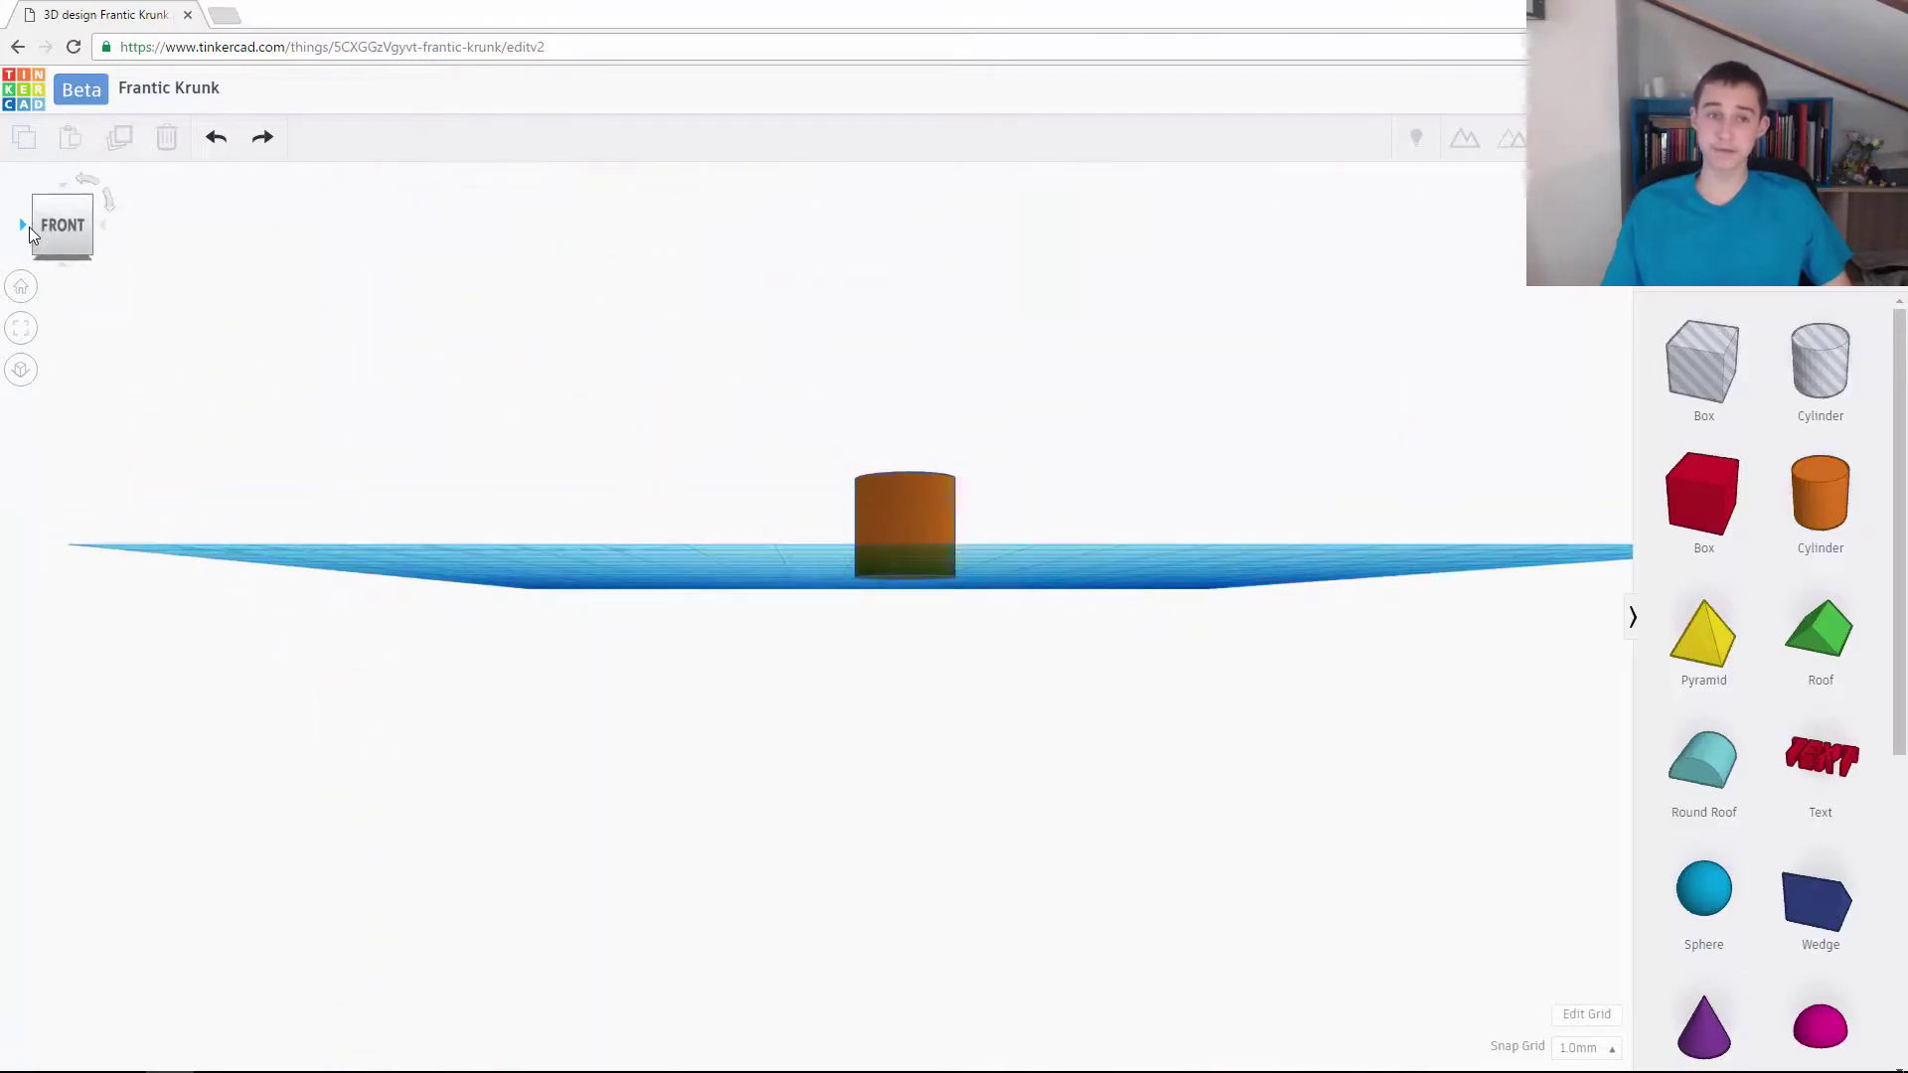
pyautogui.click(63, 266)
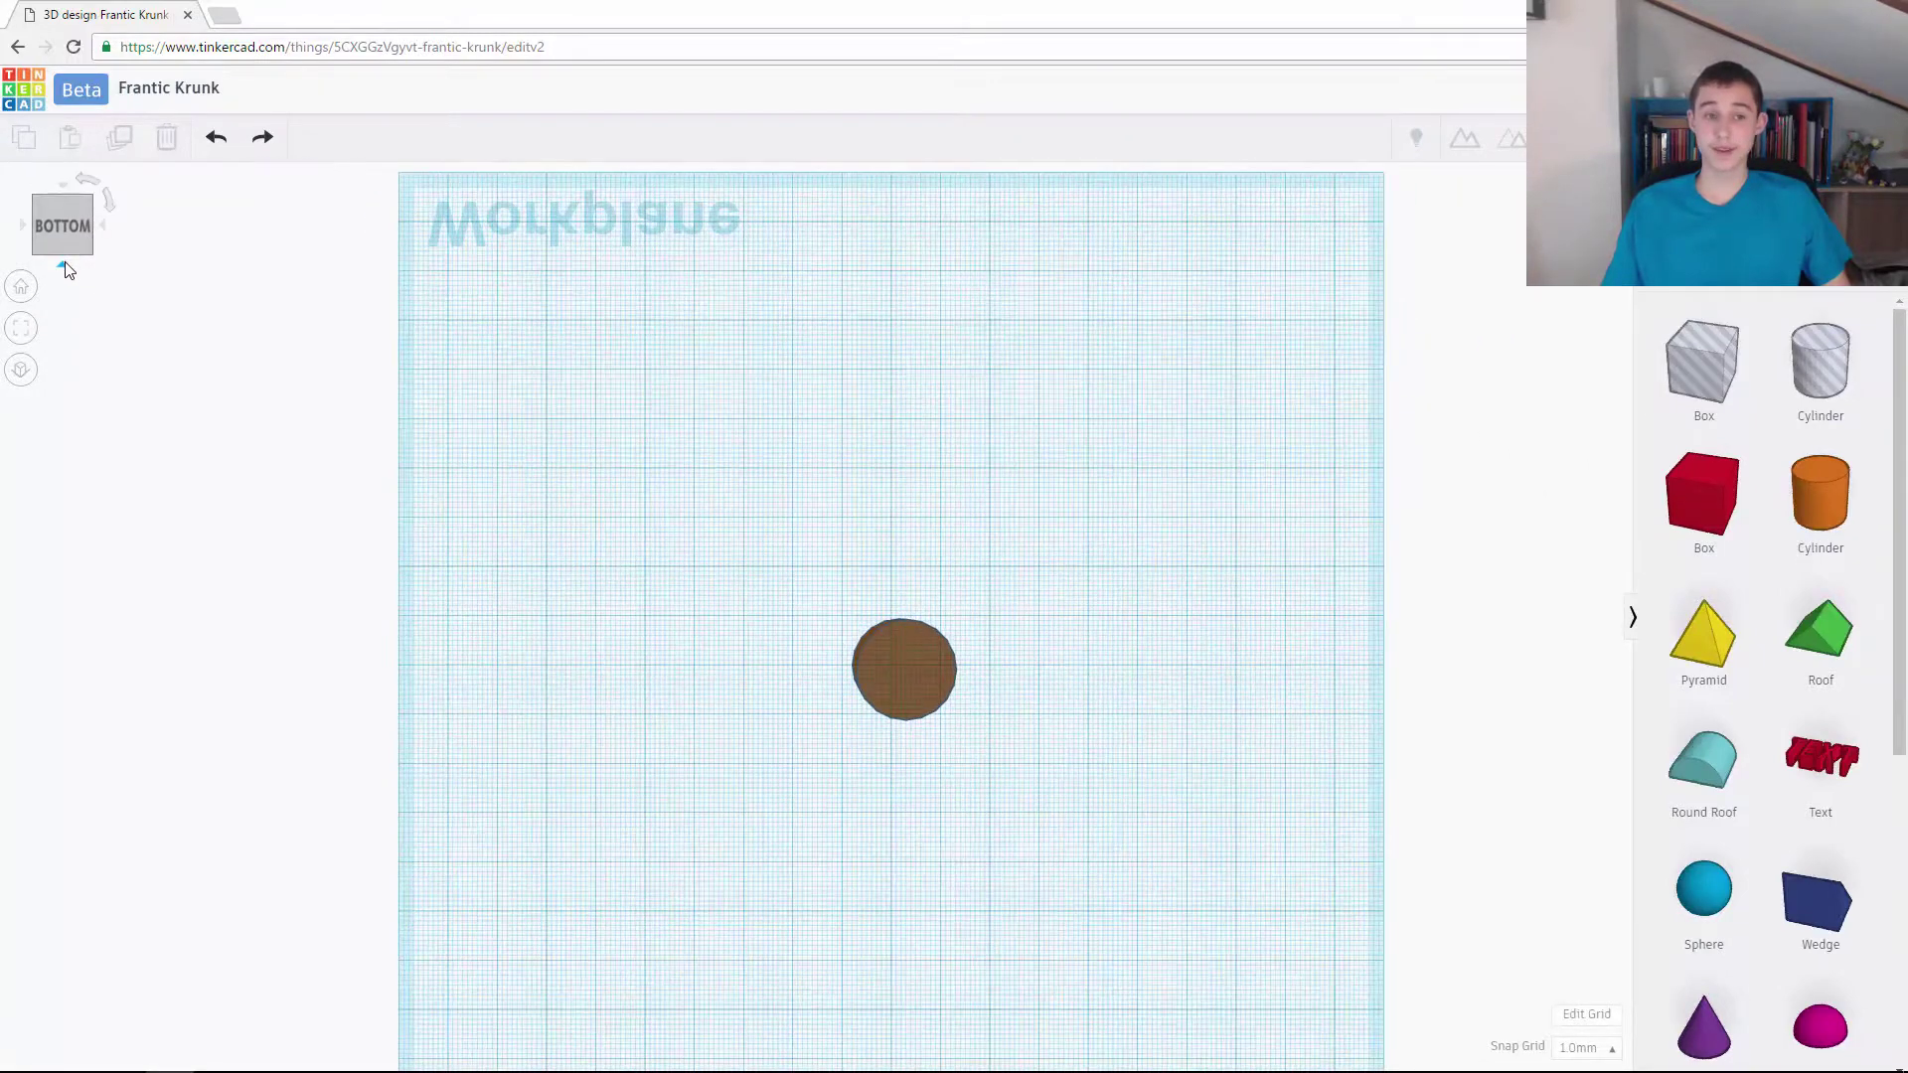
pyautogui.click(63, 266)
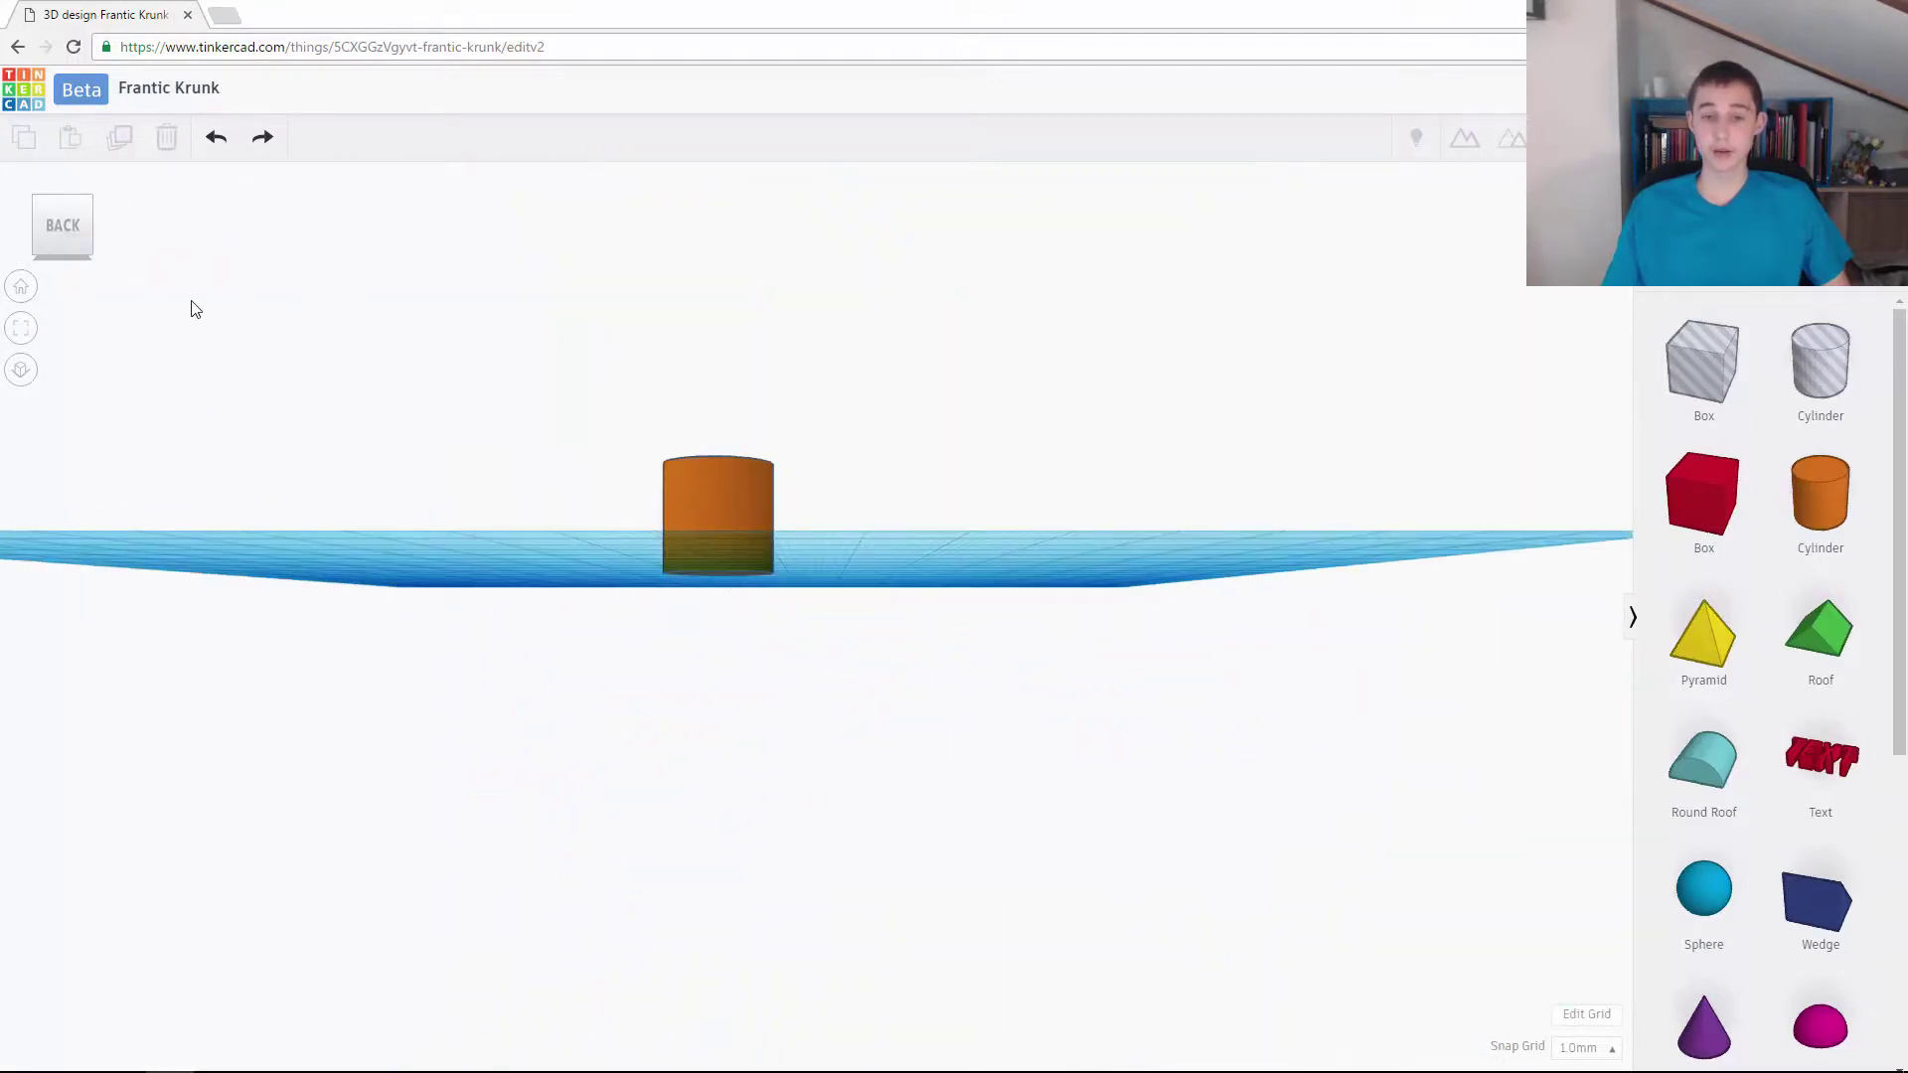
pyautogui.click(69, 204)
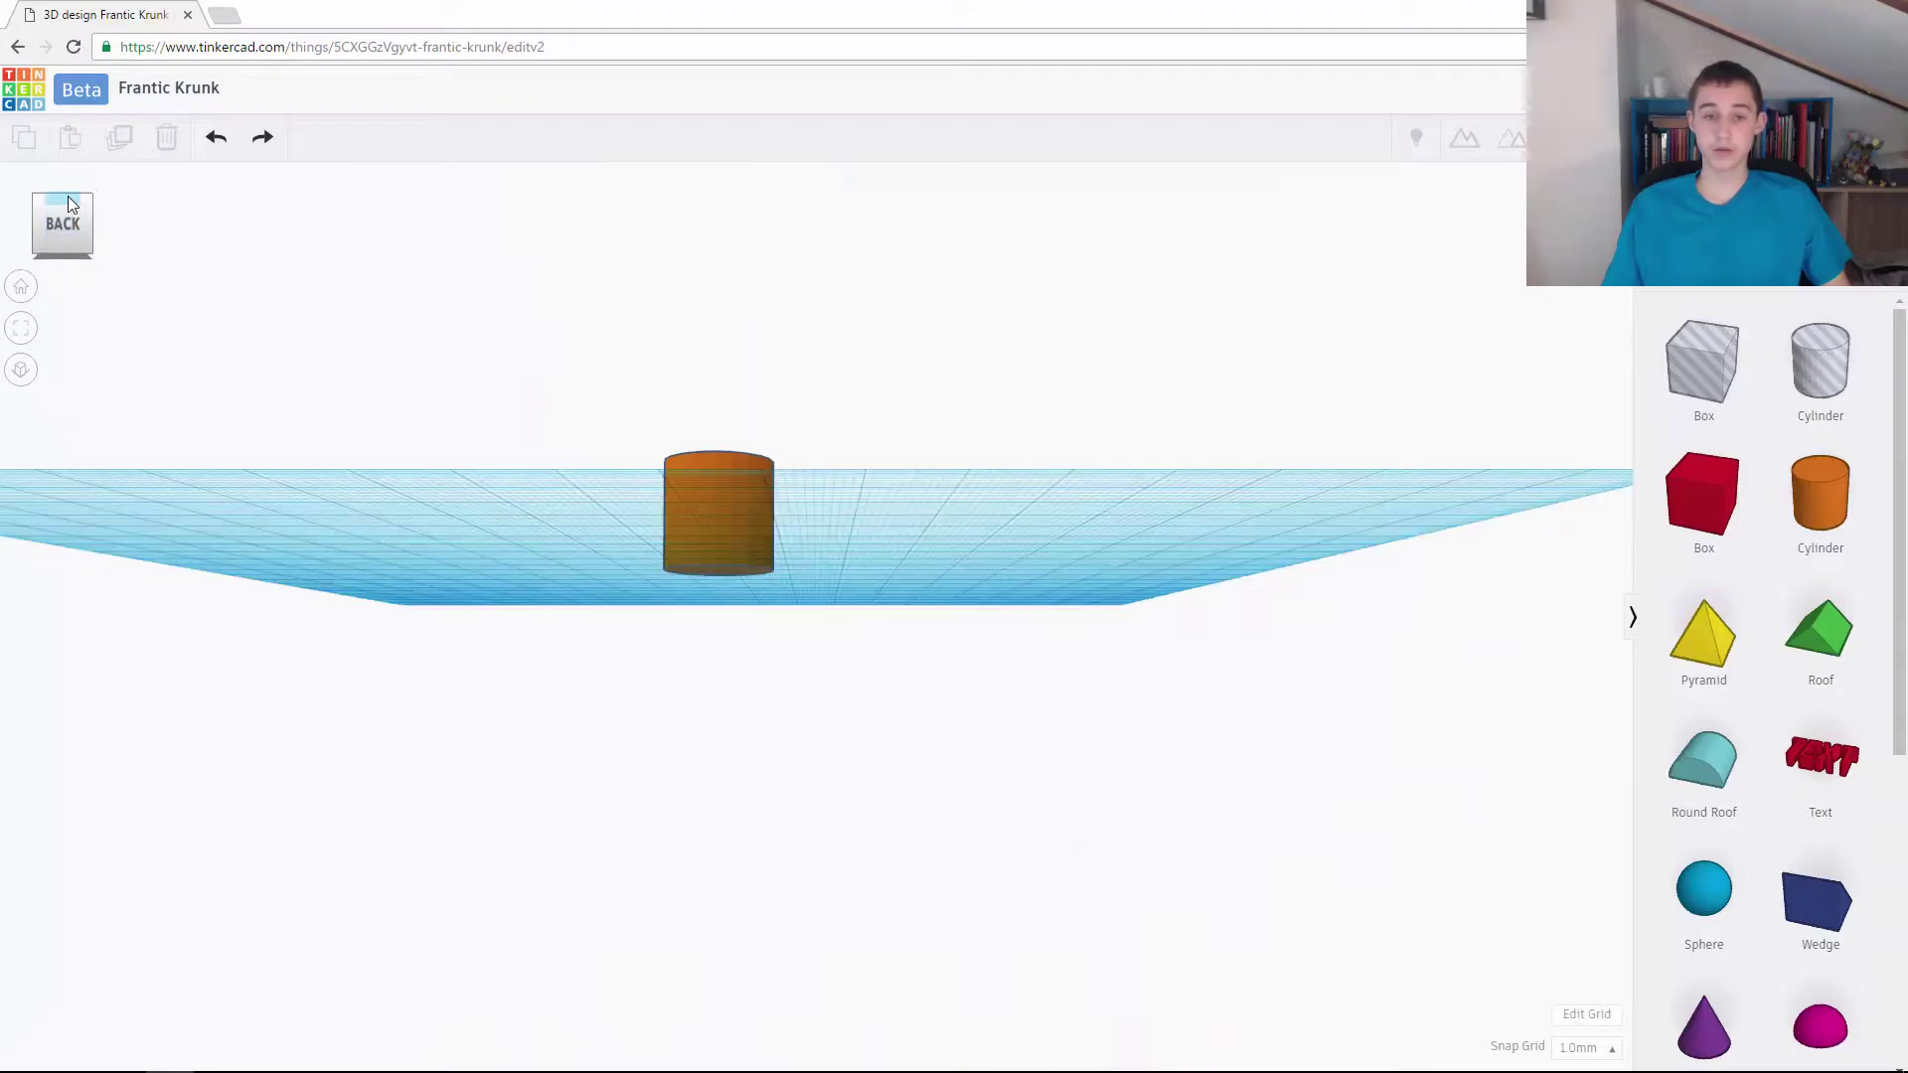
pyautogui.click(65, 207)
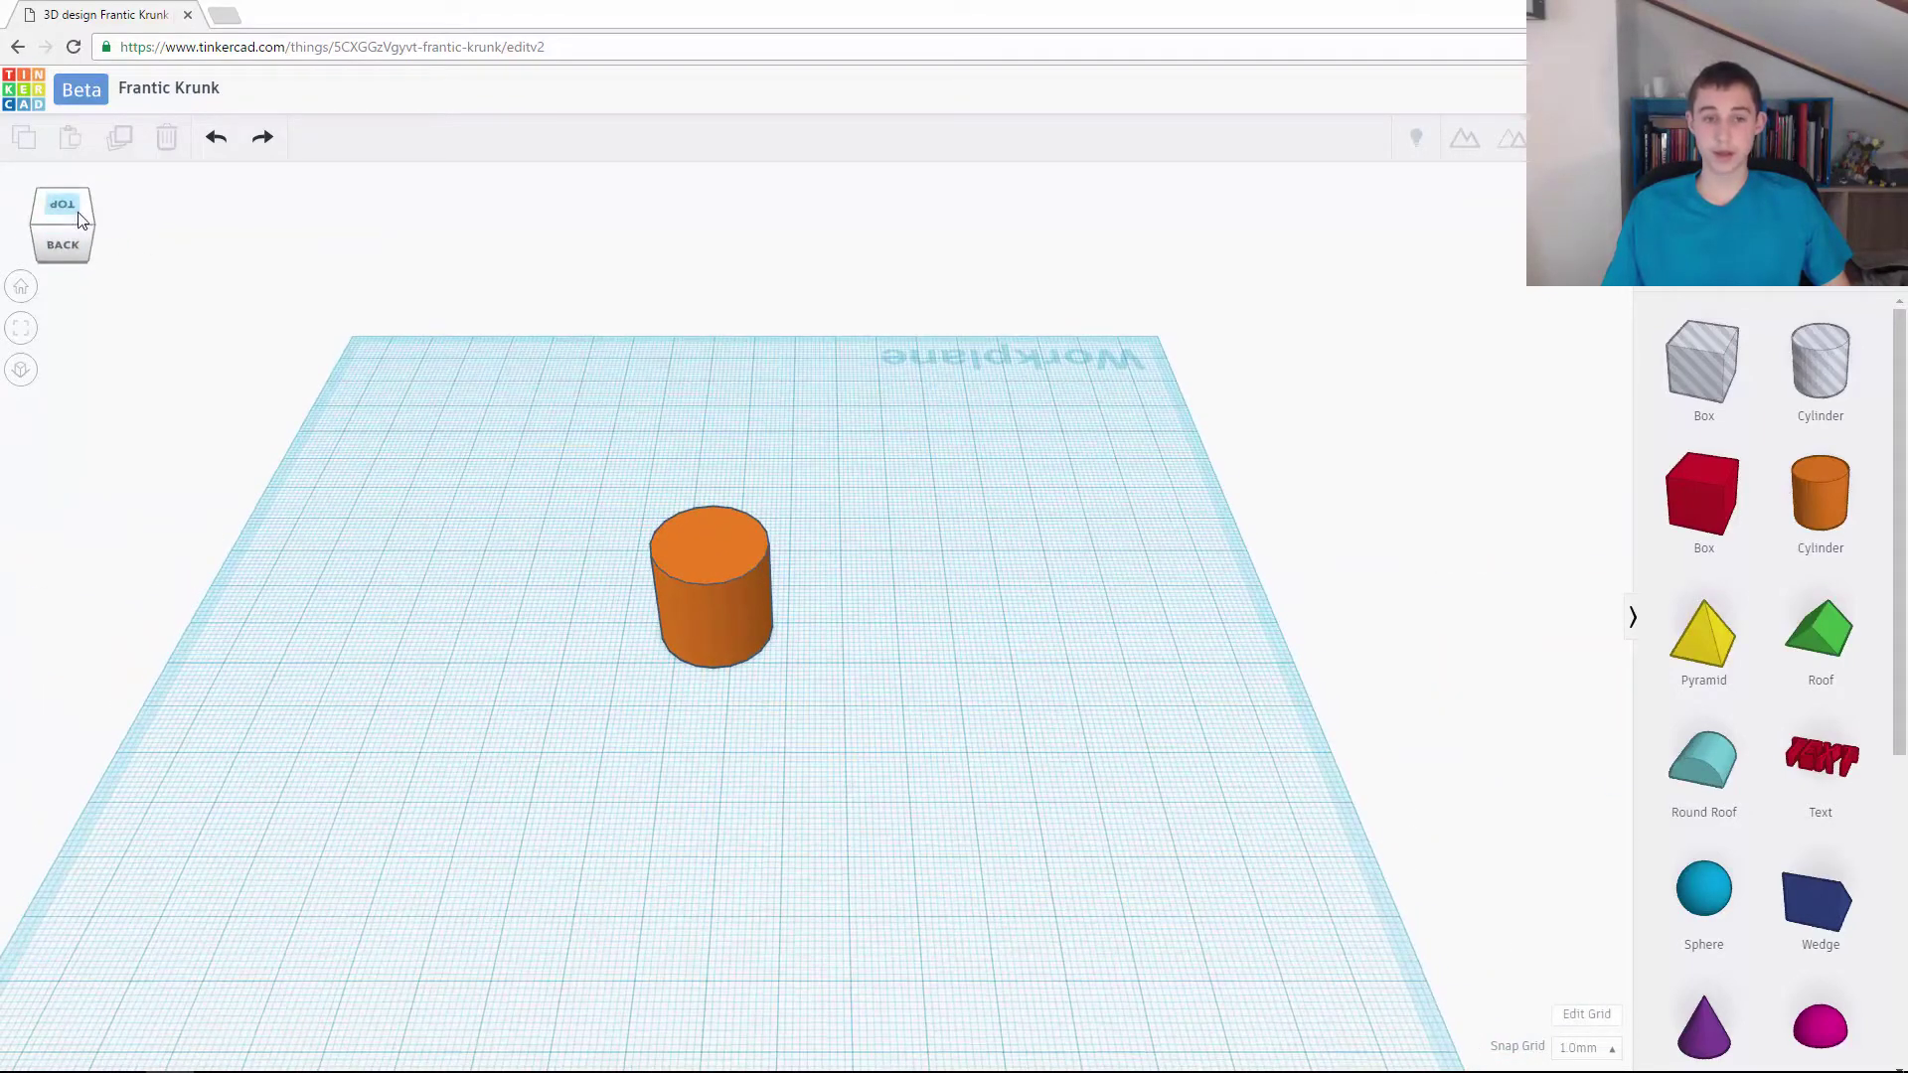
pyautogui.click(67, 215)
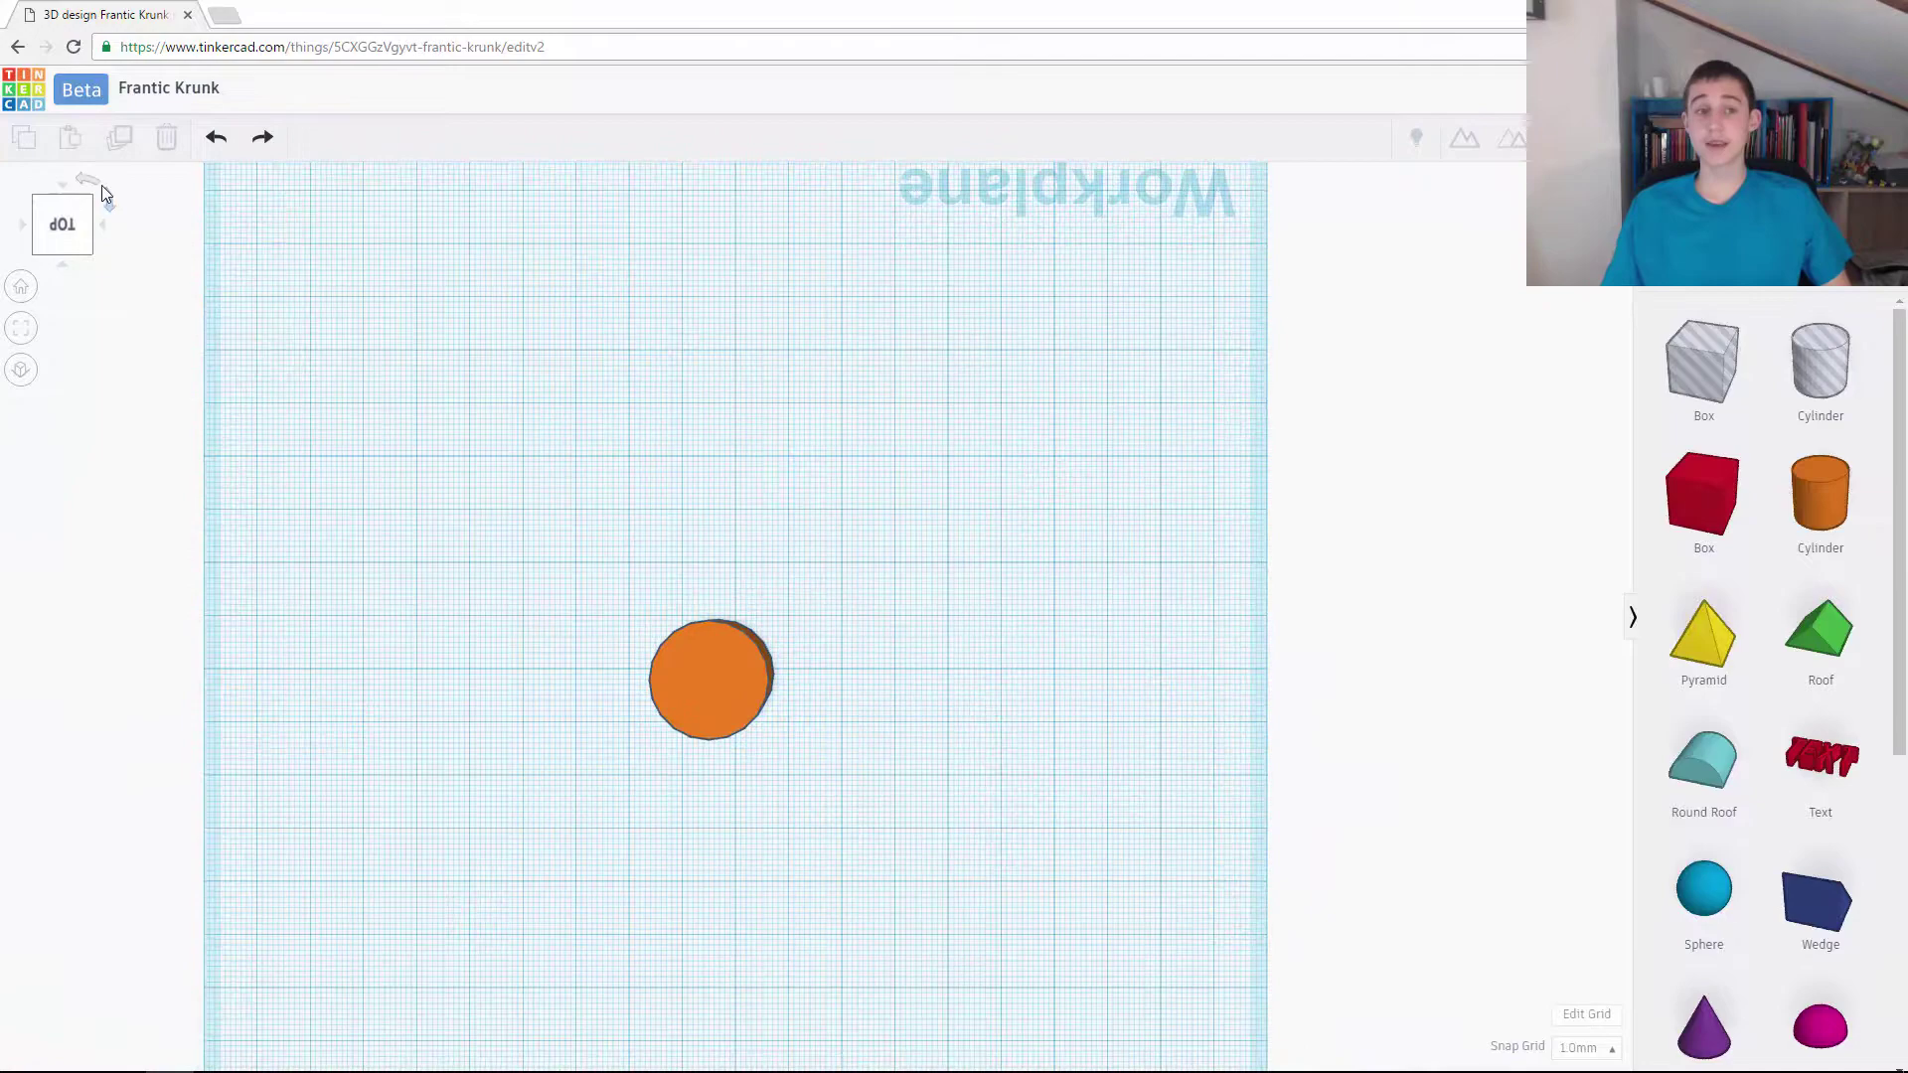
# - Rotate the top-down view through three quarter turns
pyautogui.click(105, 221)
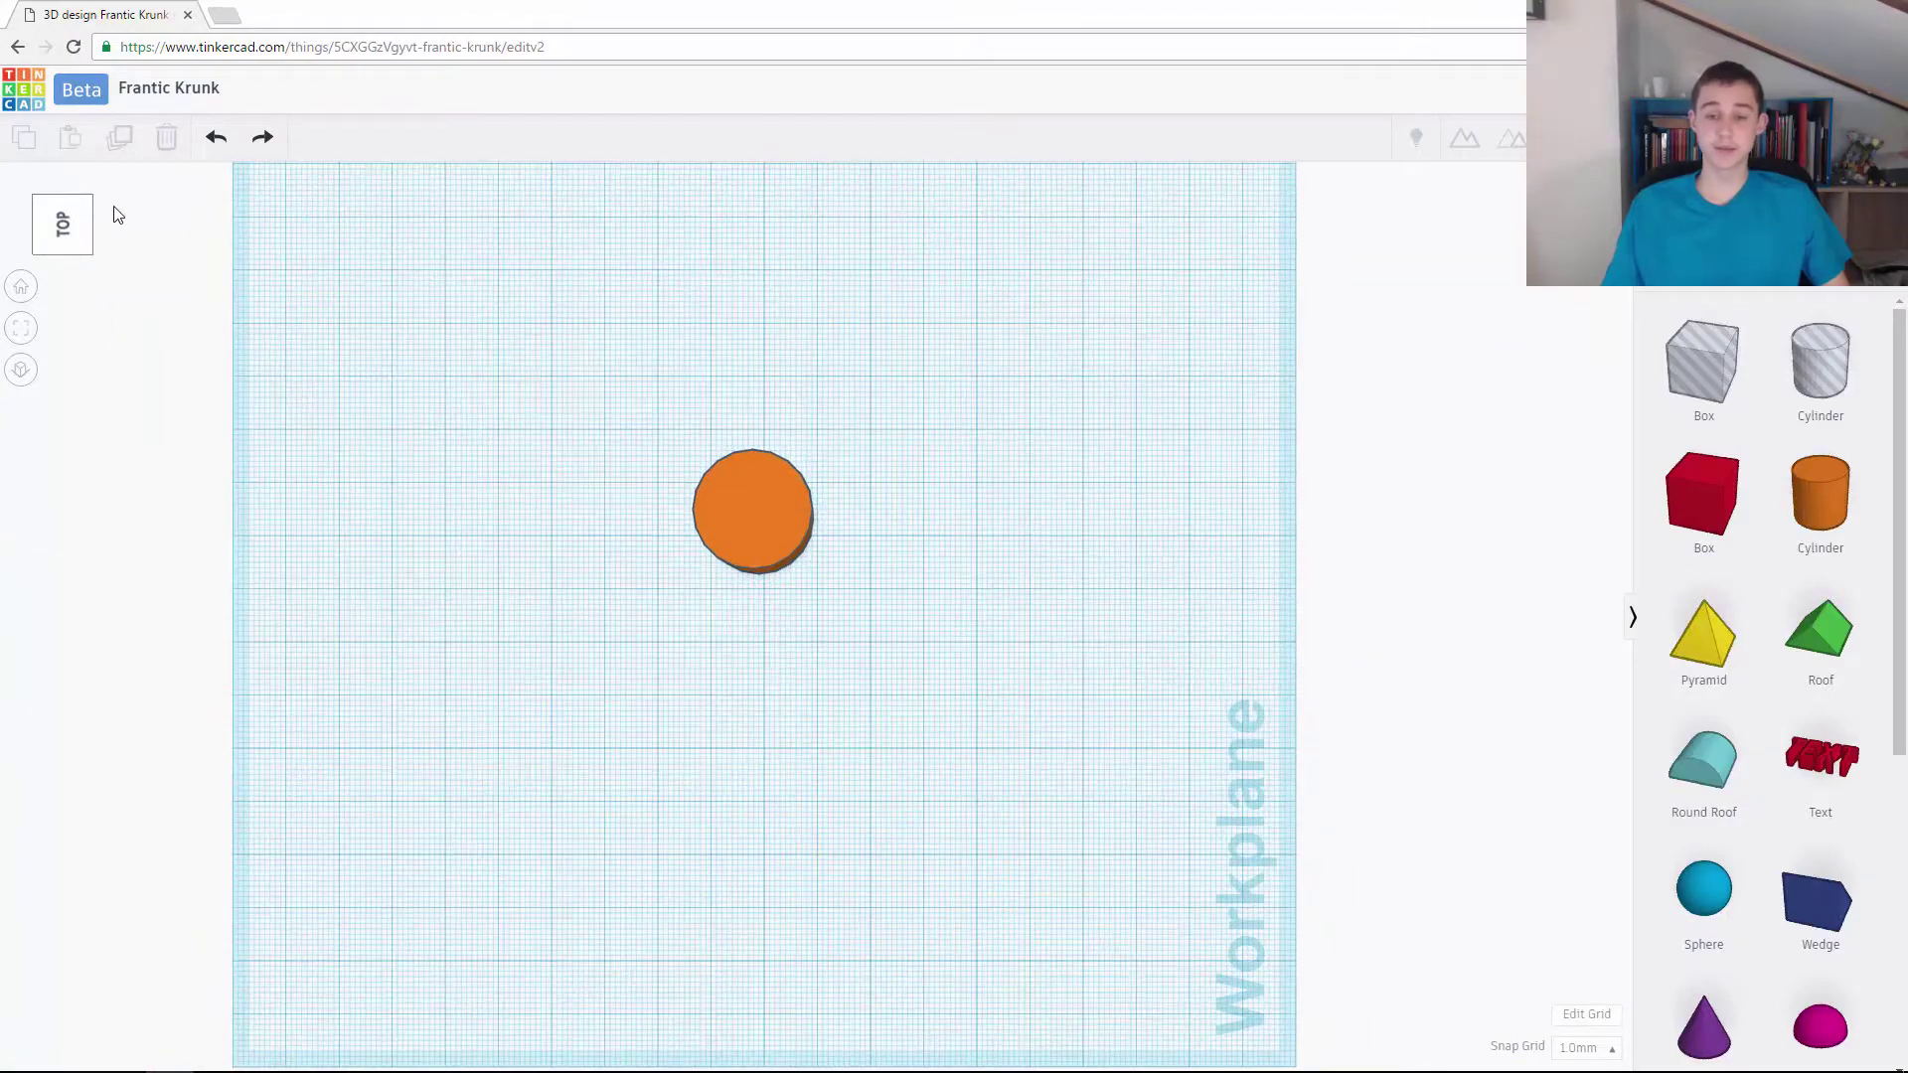
pyautogui.click(112, 212)
pyautogui.click(113, 212)
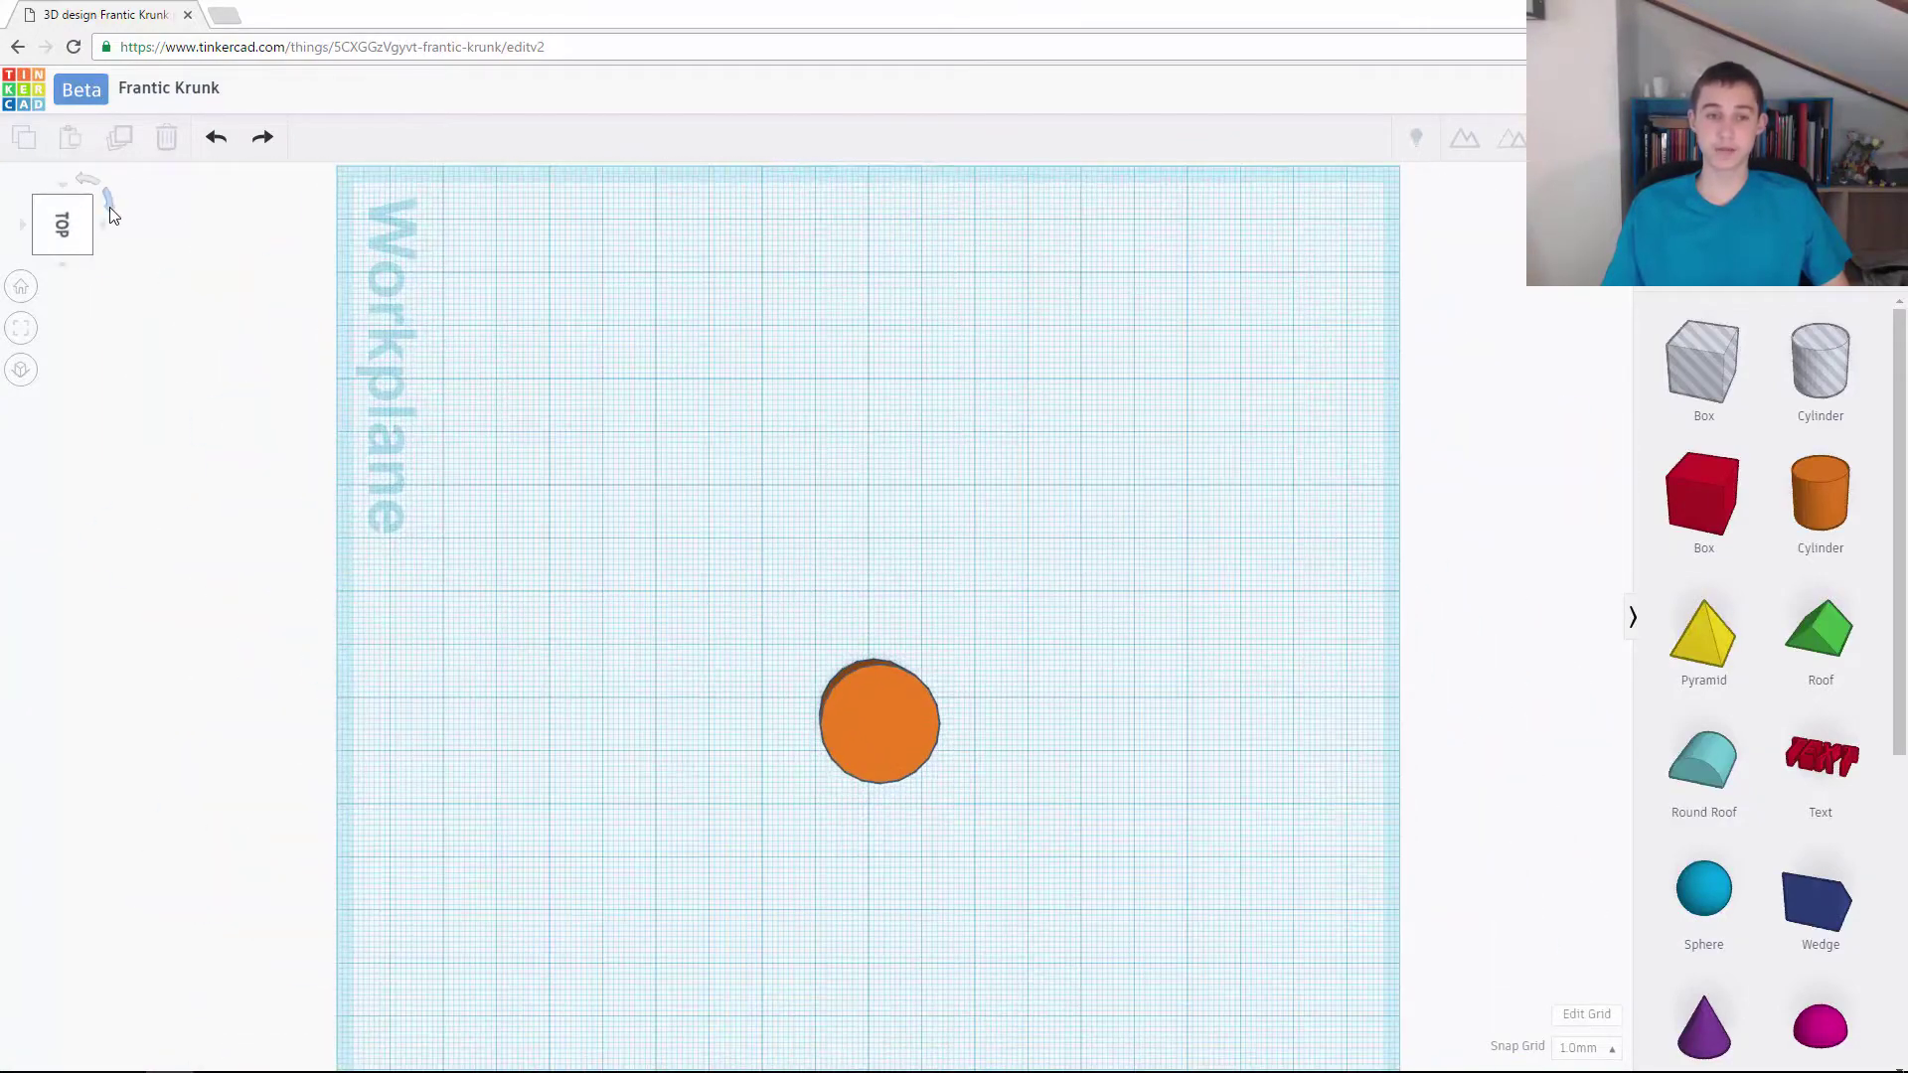
# - Switch to the side-on back view and rotate it through four quarter turns
pyautogui.click(104, 225)
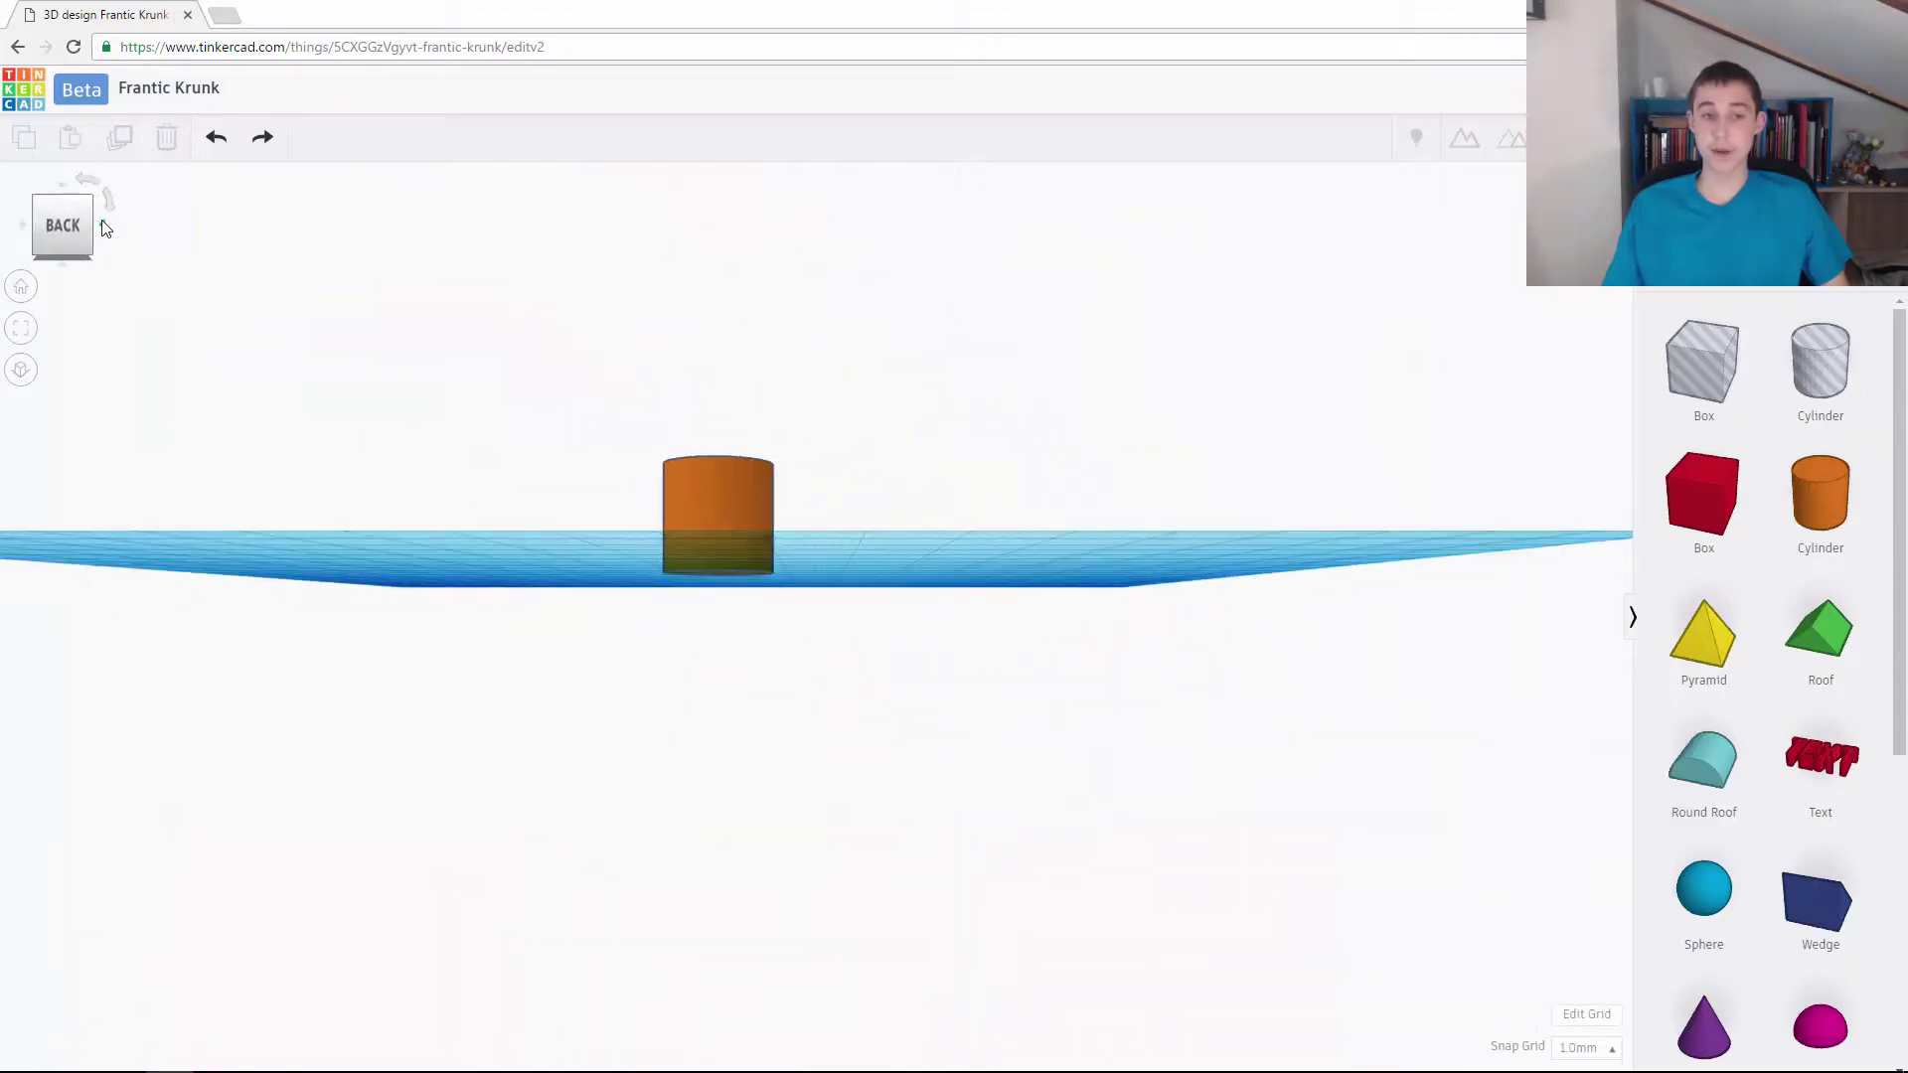
pyautogui.click(104, 214)
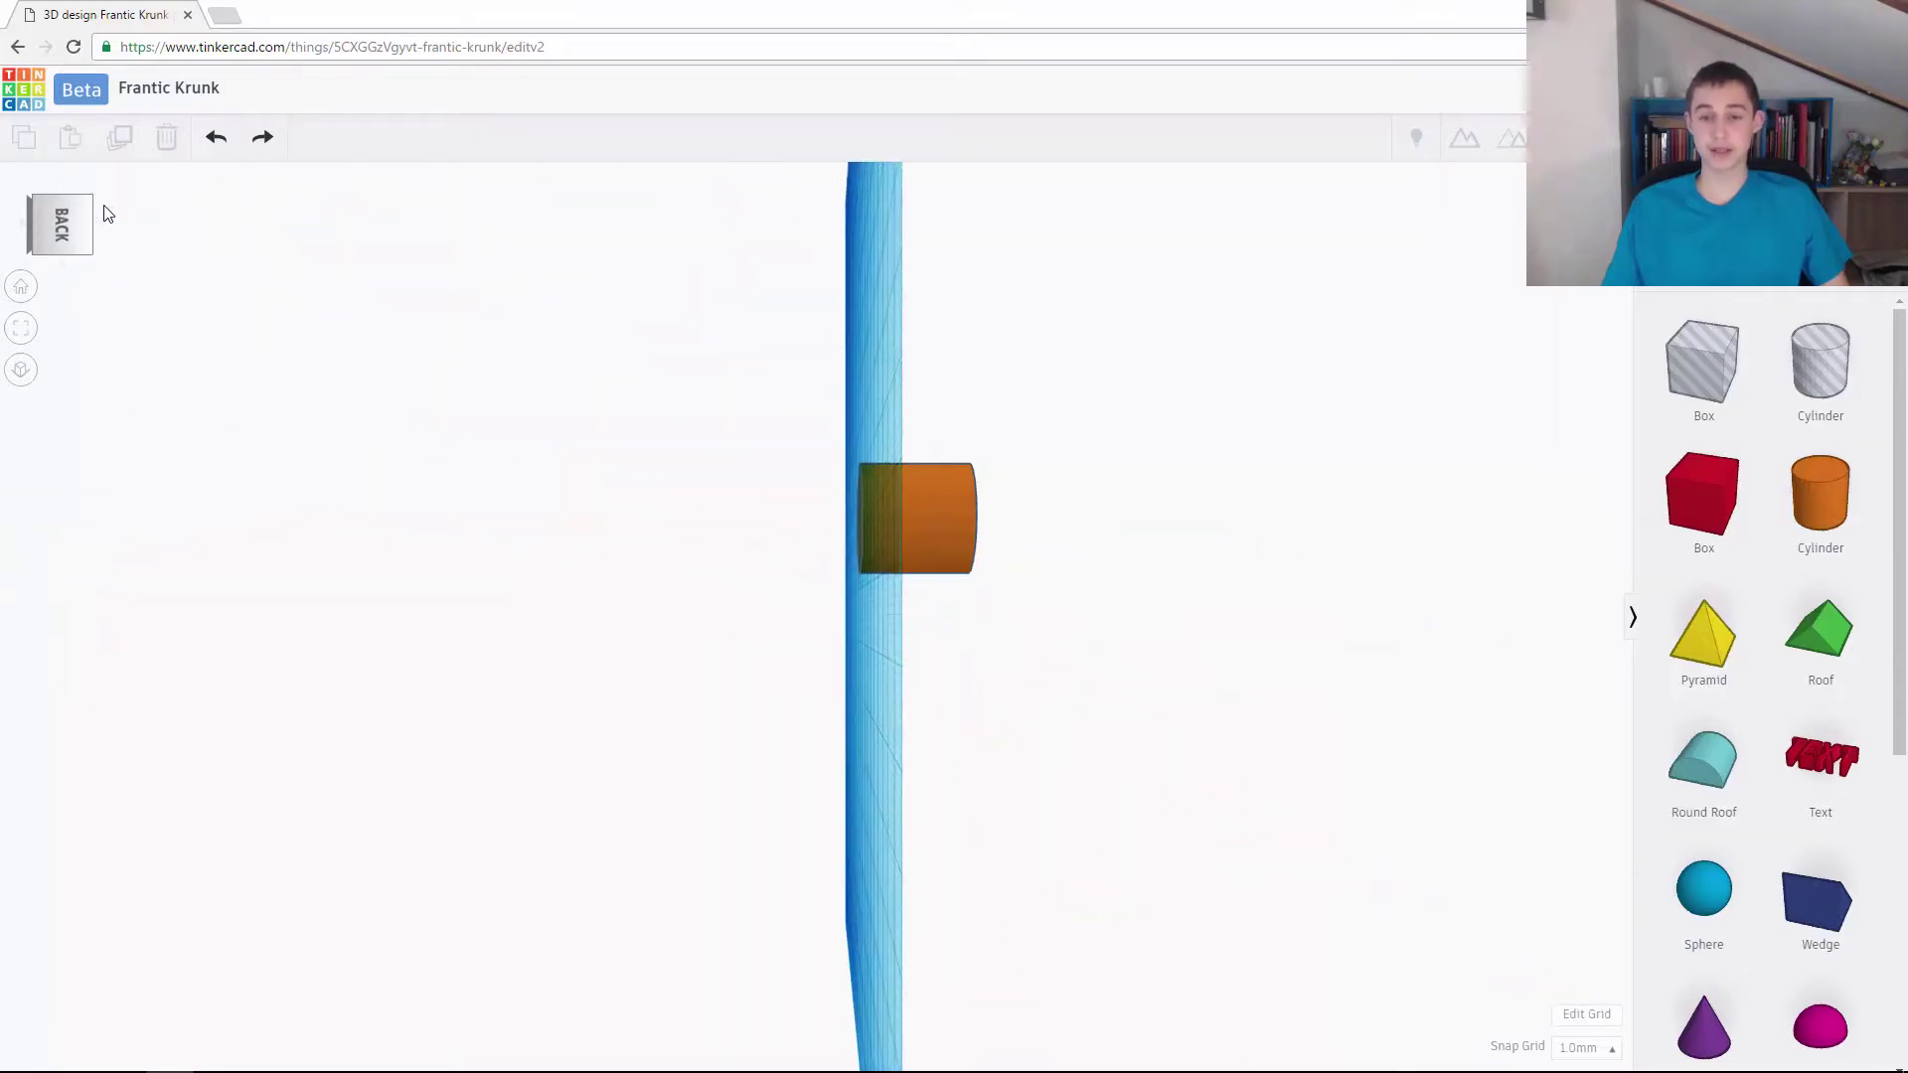
pyautogui.click(107, 213)
pyautogui.click(107, 214)
pyautogui.click(107, 214)
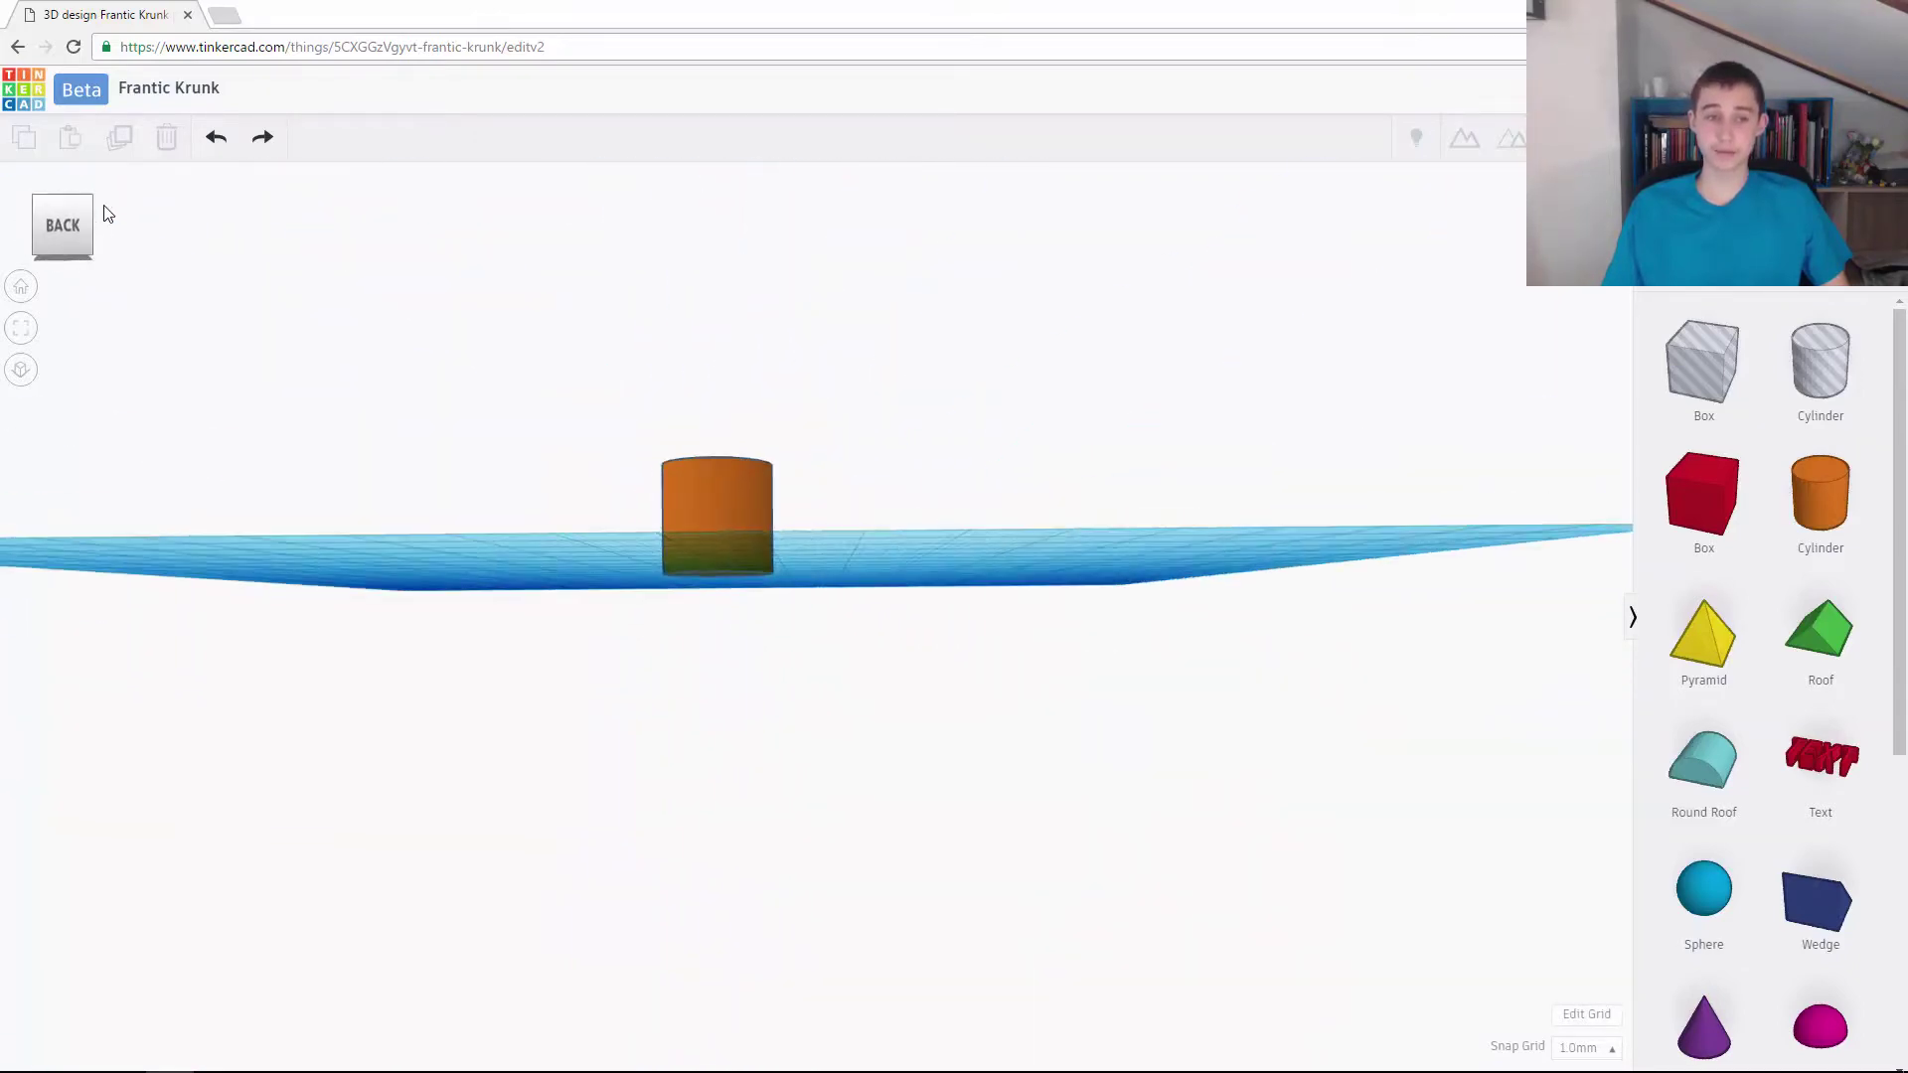
pyautogui.click(63, 251)
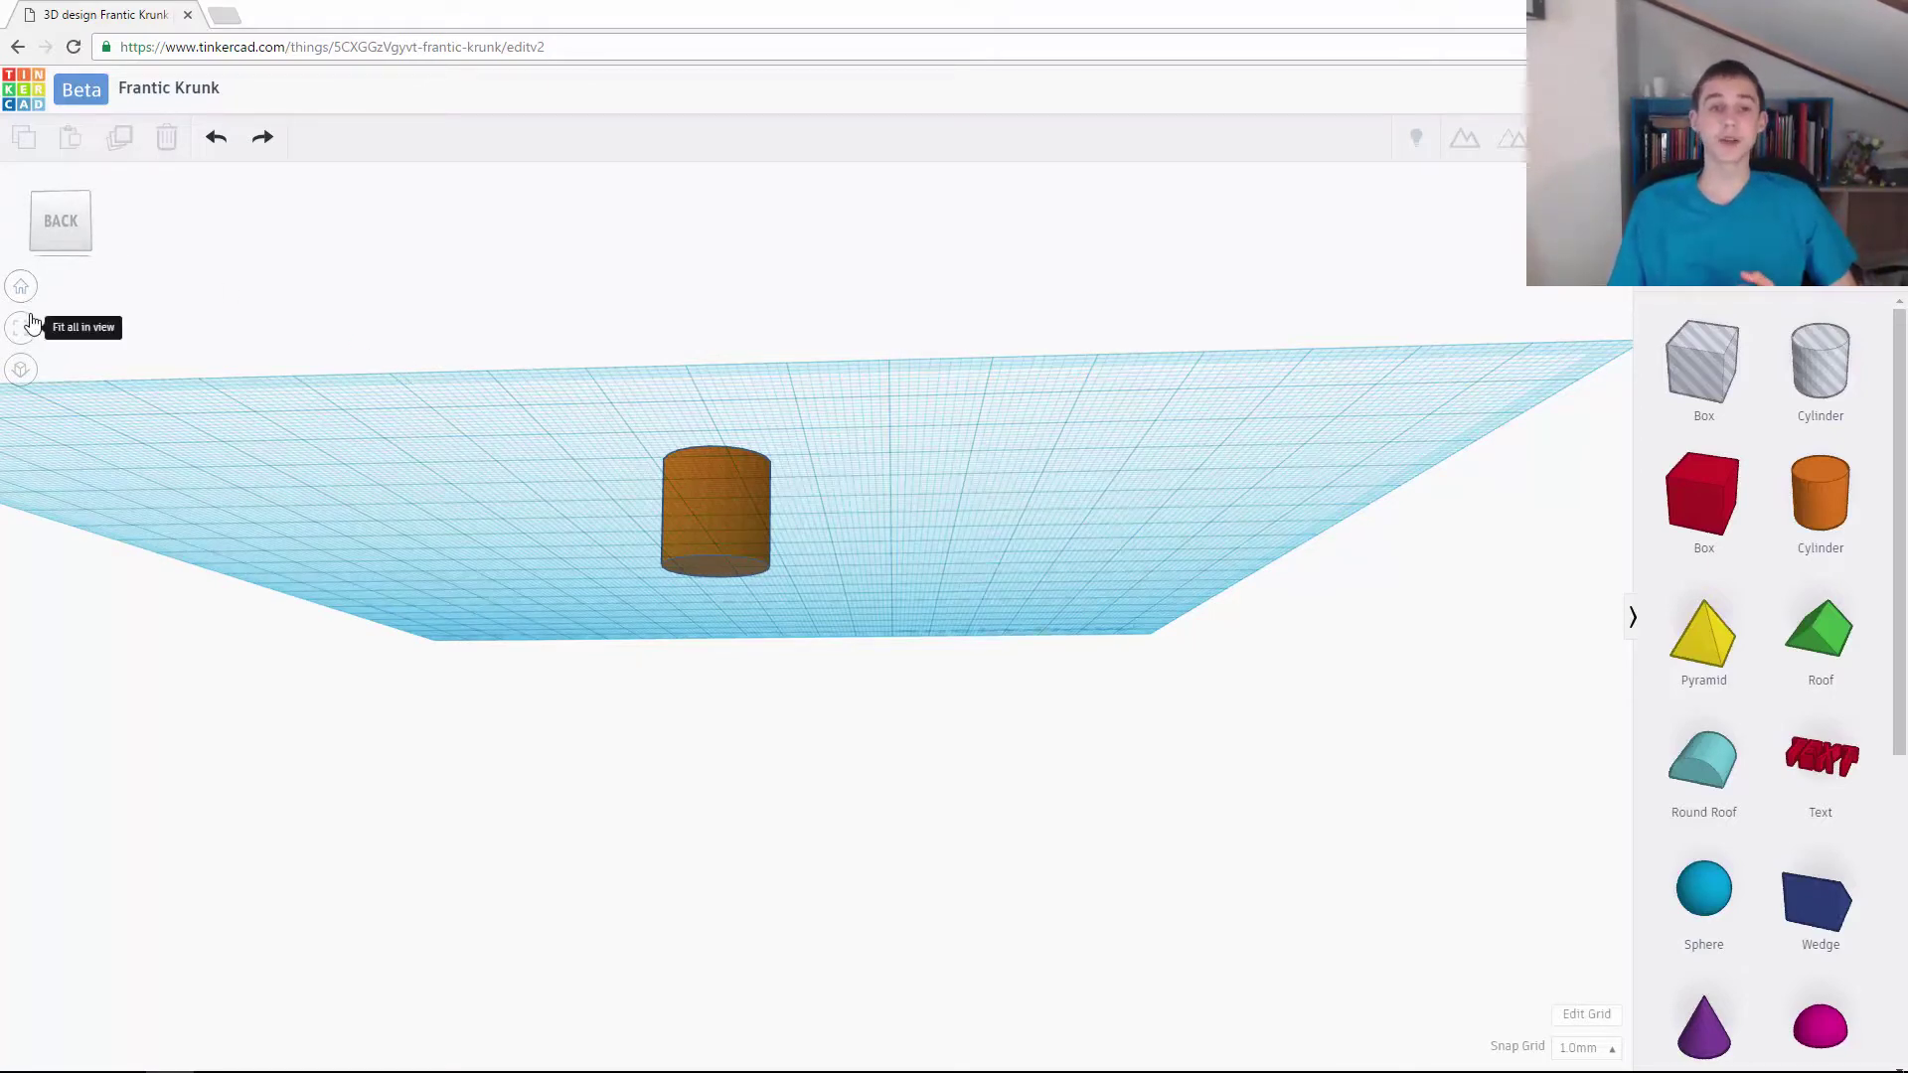
pyautogui.click(23, 295)
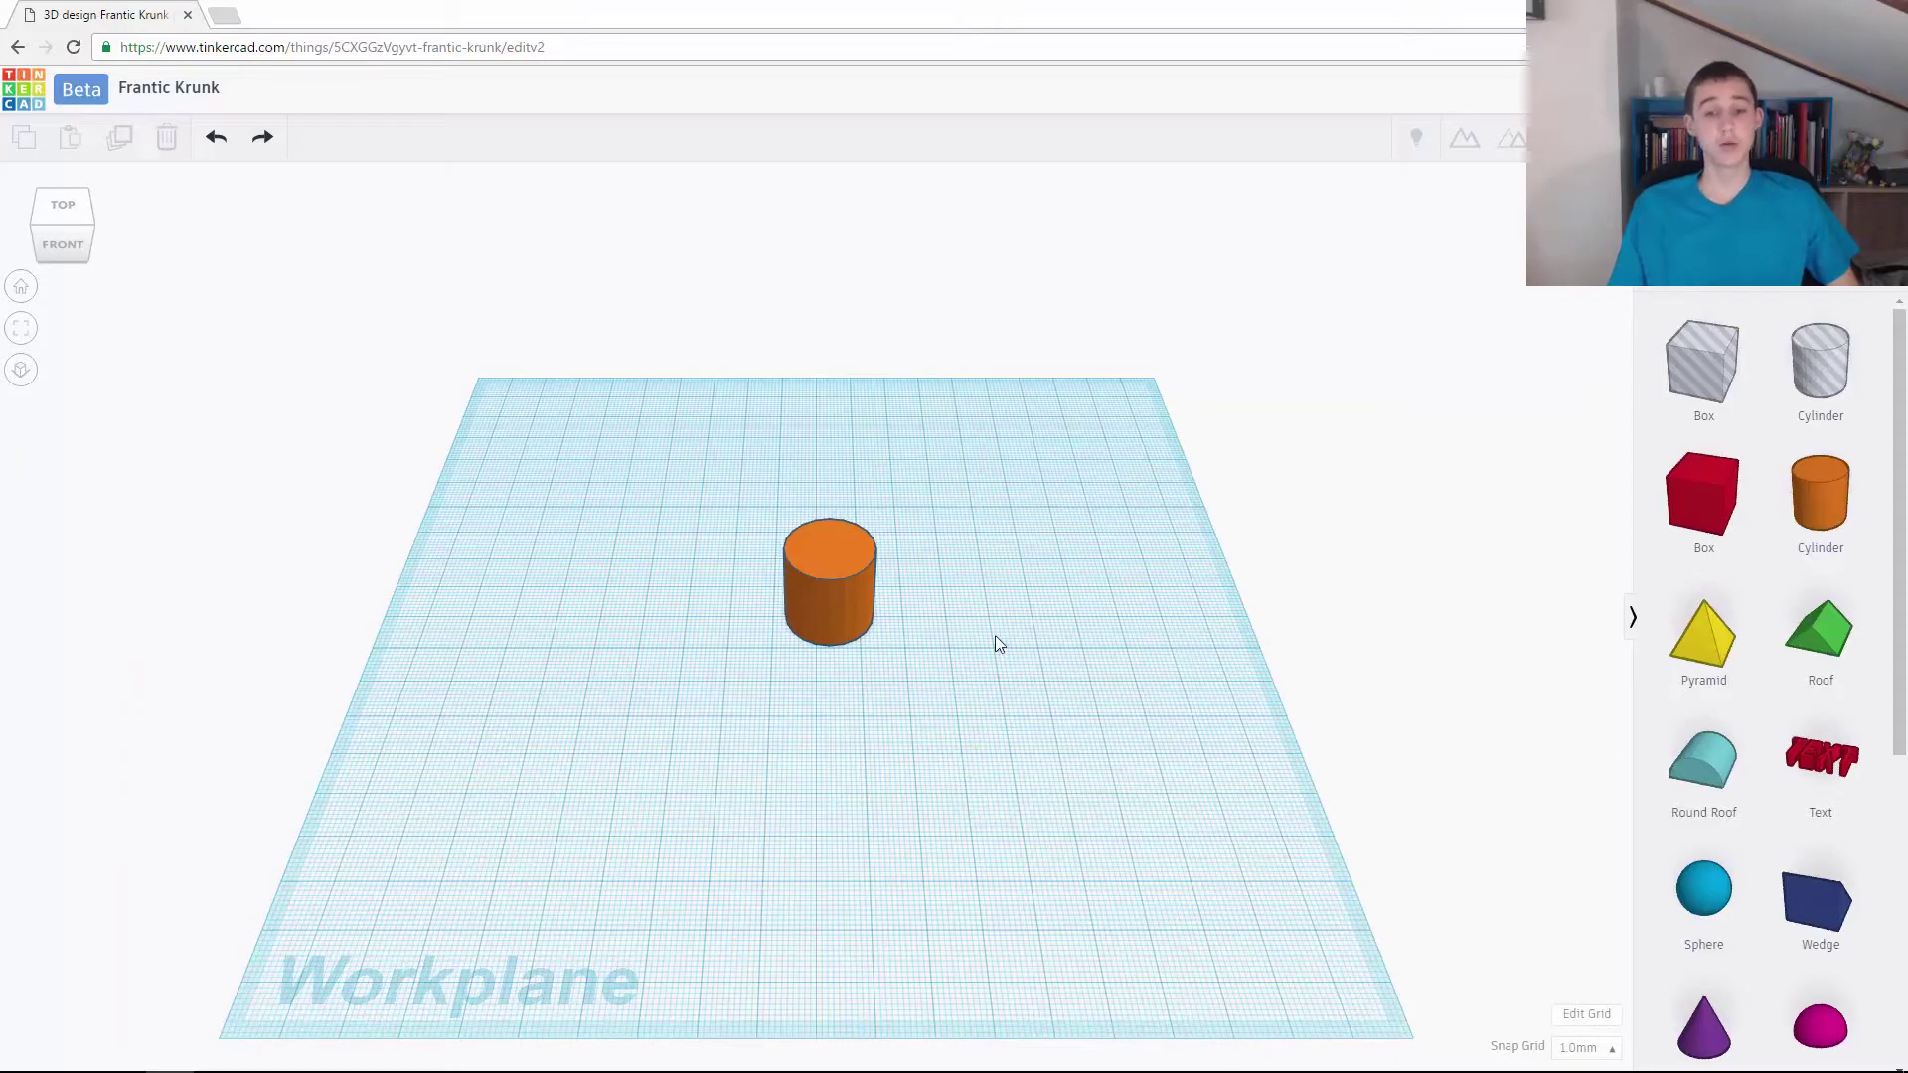
pyautogui.moveTo(994, 636); pyautogui.dragTo(509, 470, button='right')
pyautogui.scroll(5, 926, 641)
pyautogui.scroll(2, 510, 470)
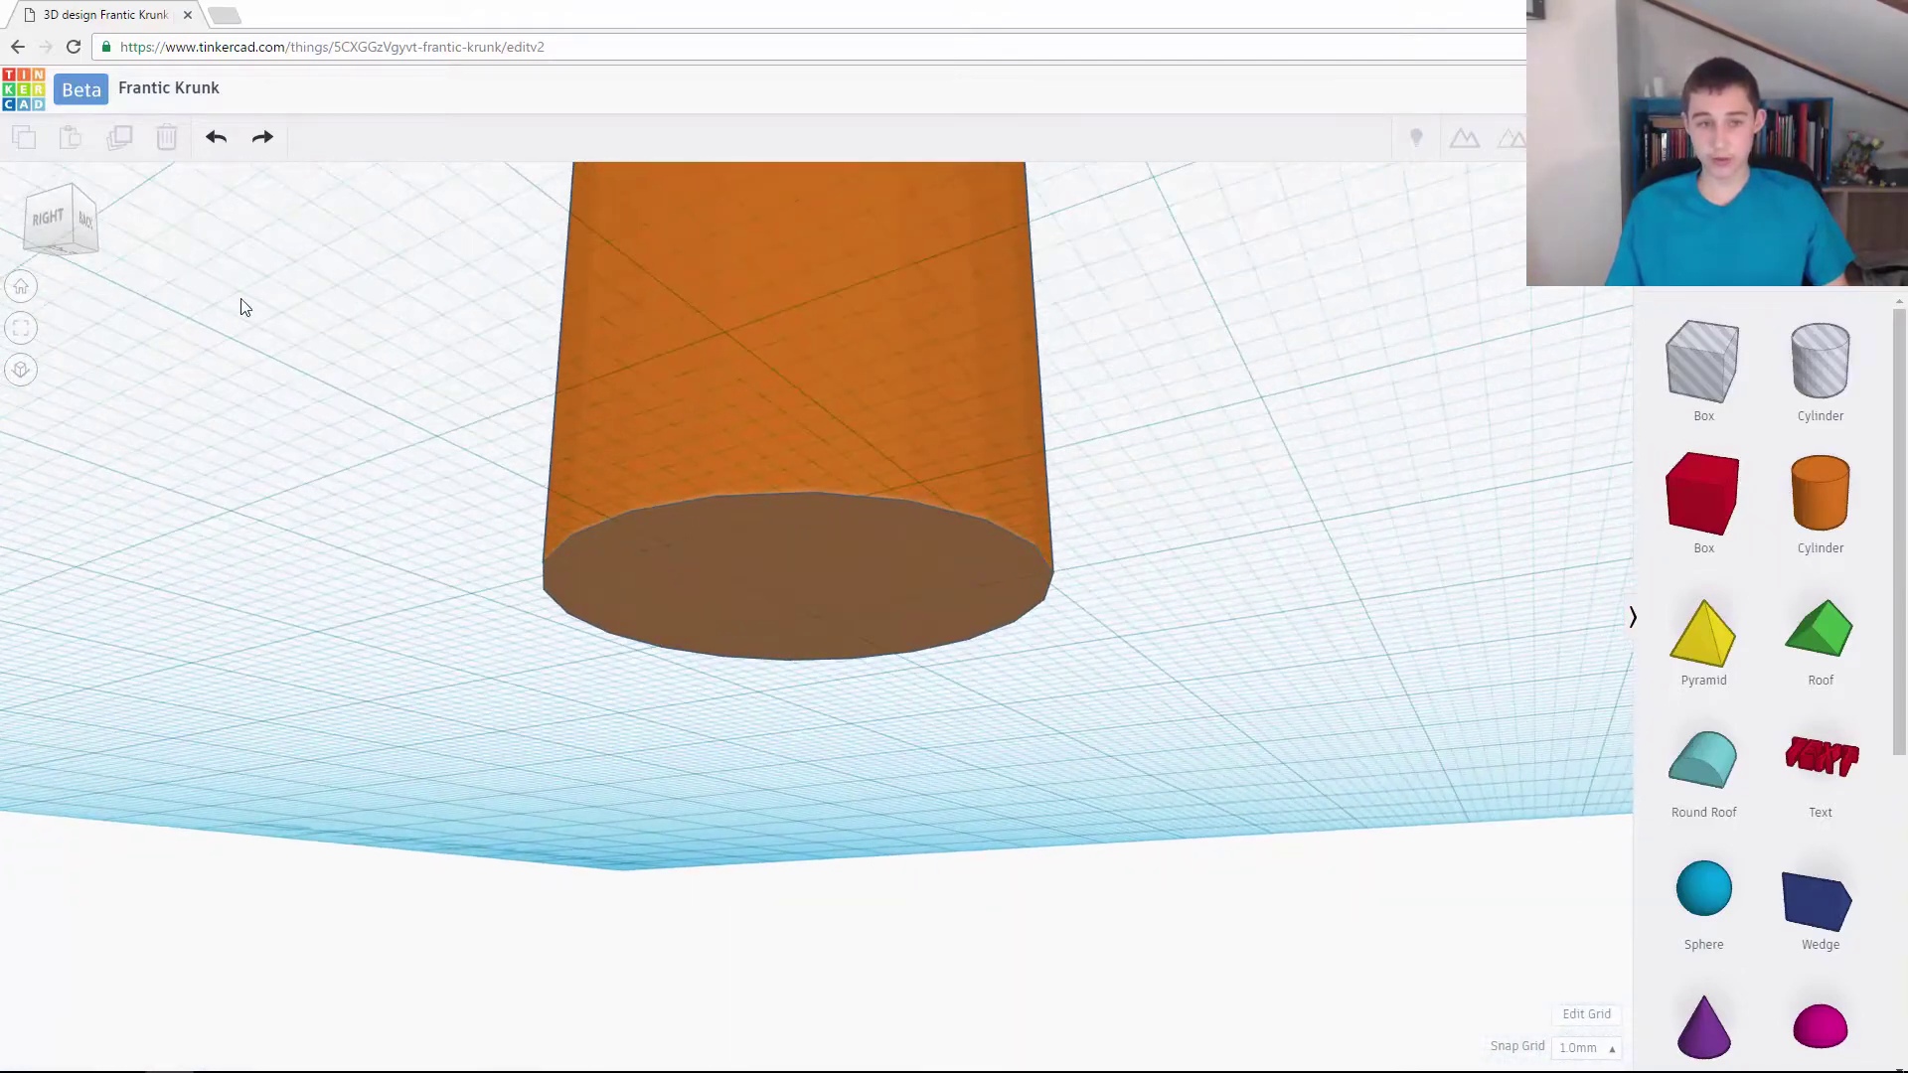
pyautogui.click(26, 286)
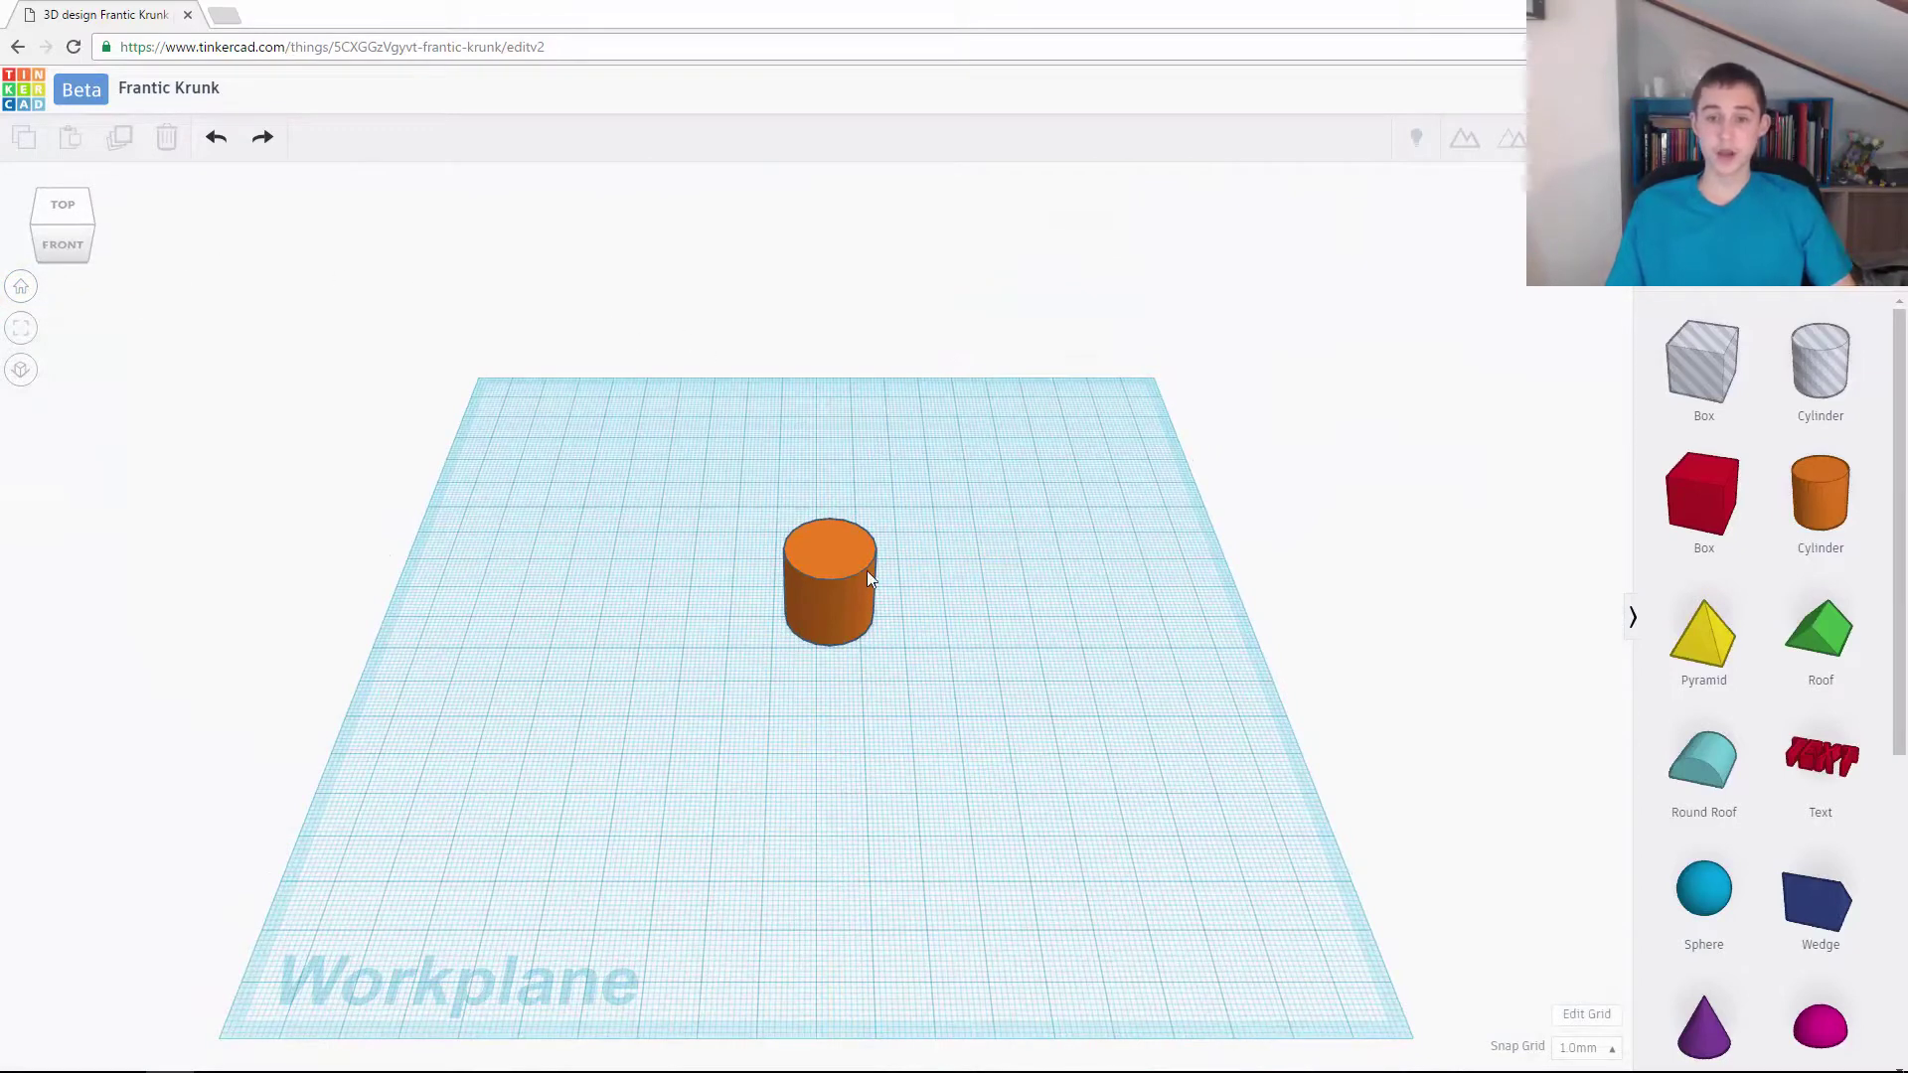
# - Drag the cylinder up off the workplane and drop a red box beyond its left edge
pyautogui.moveTo(820, 596); pyautogui.dragTo(1601, 225)
pyautogui.moveTo(1666, 564); pyautogui.dragTo(12, 524)
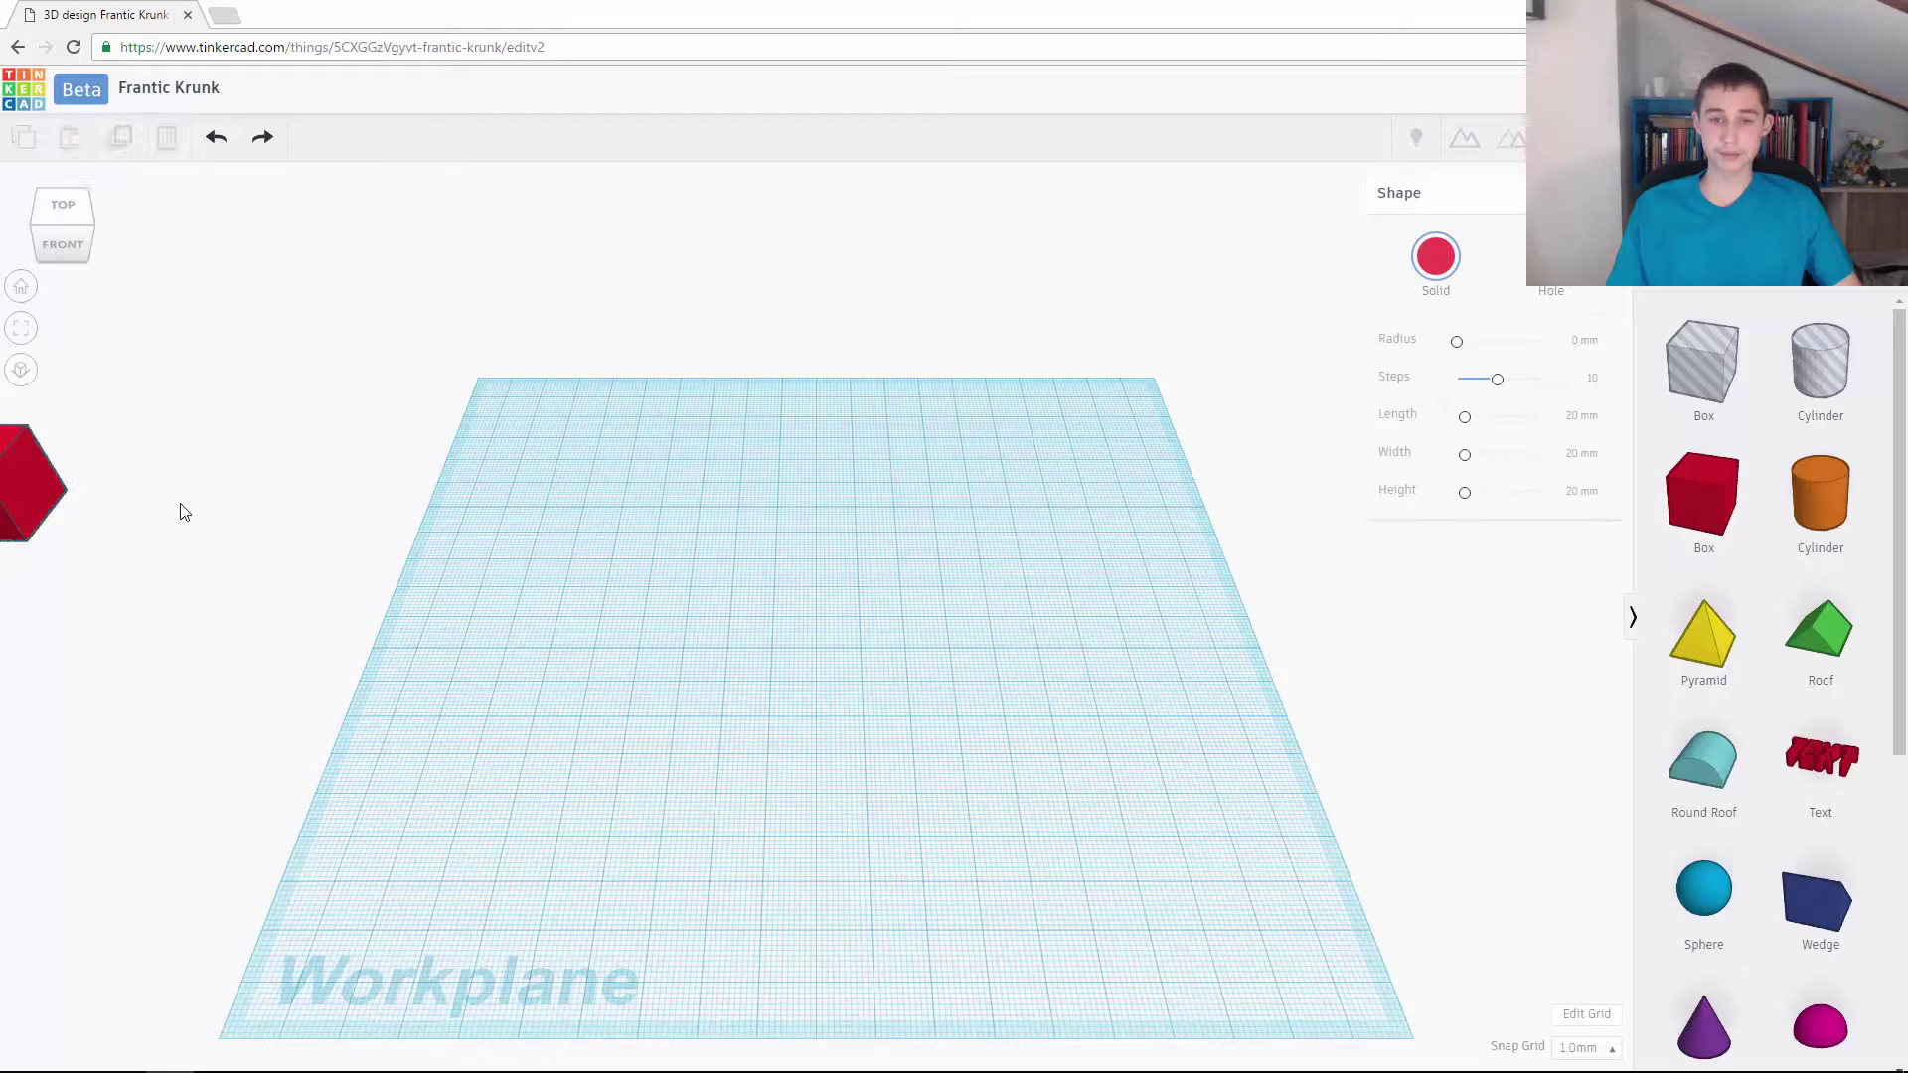
pyautogui.click(219, 529)
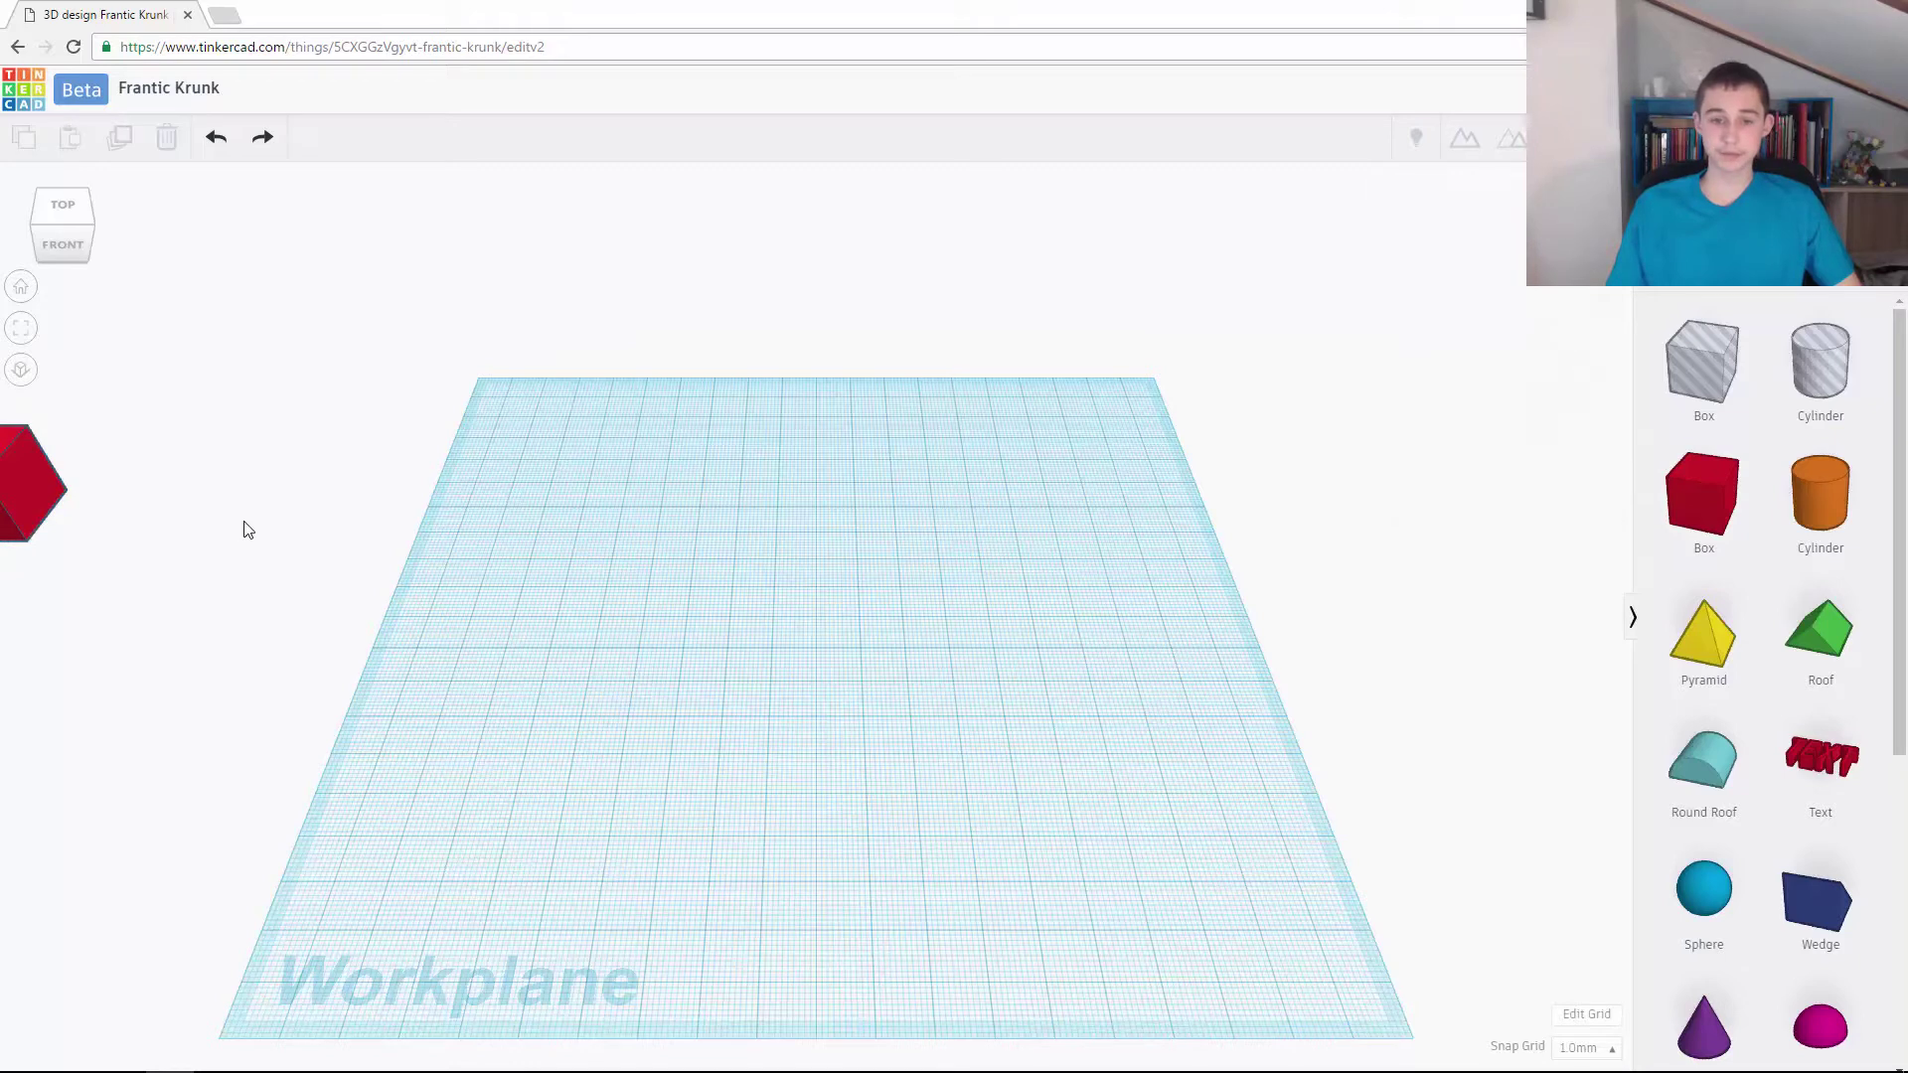
# - Fit all in view, move the cylinder onto the workplane's left edge, then fit all again
pyautogui.click(21, 330)
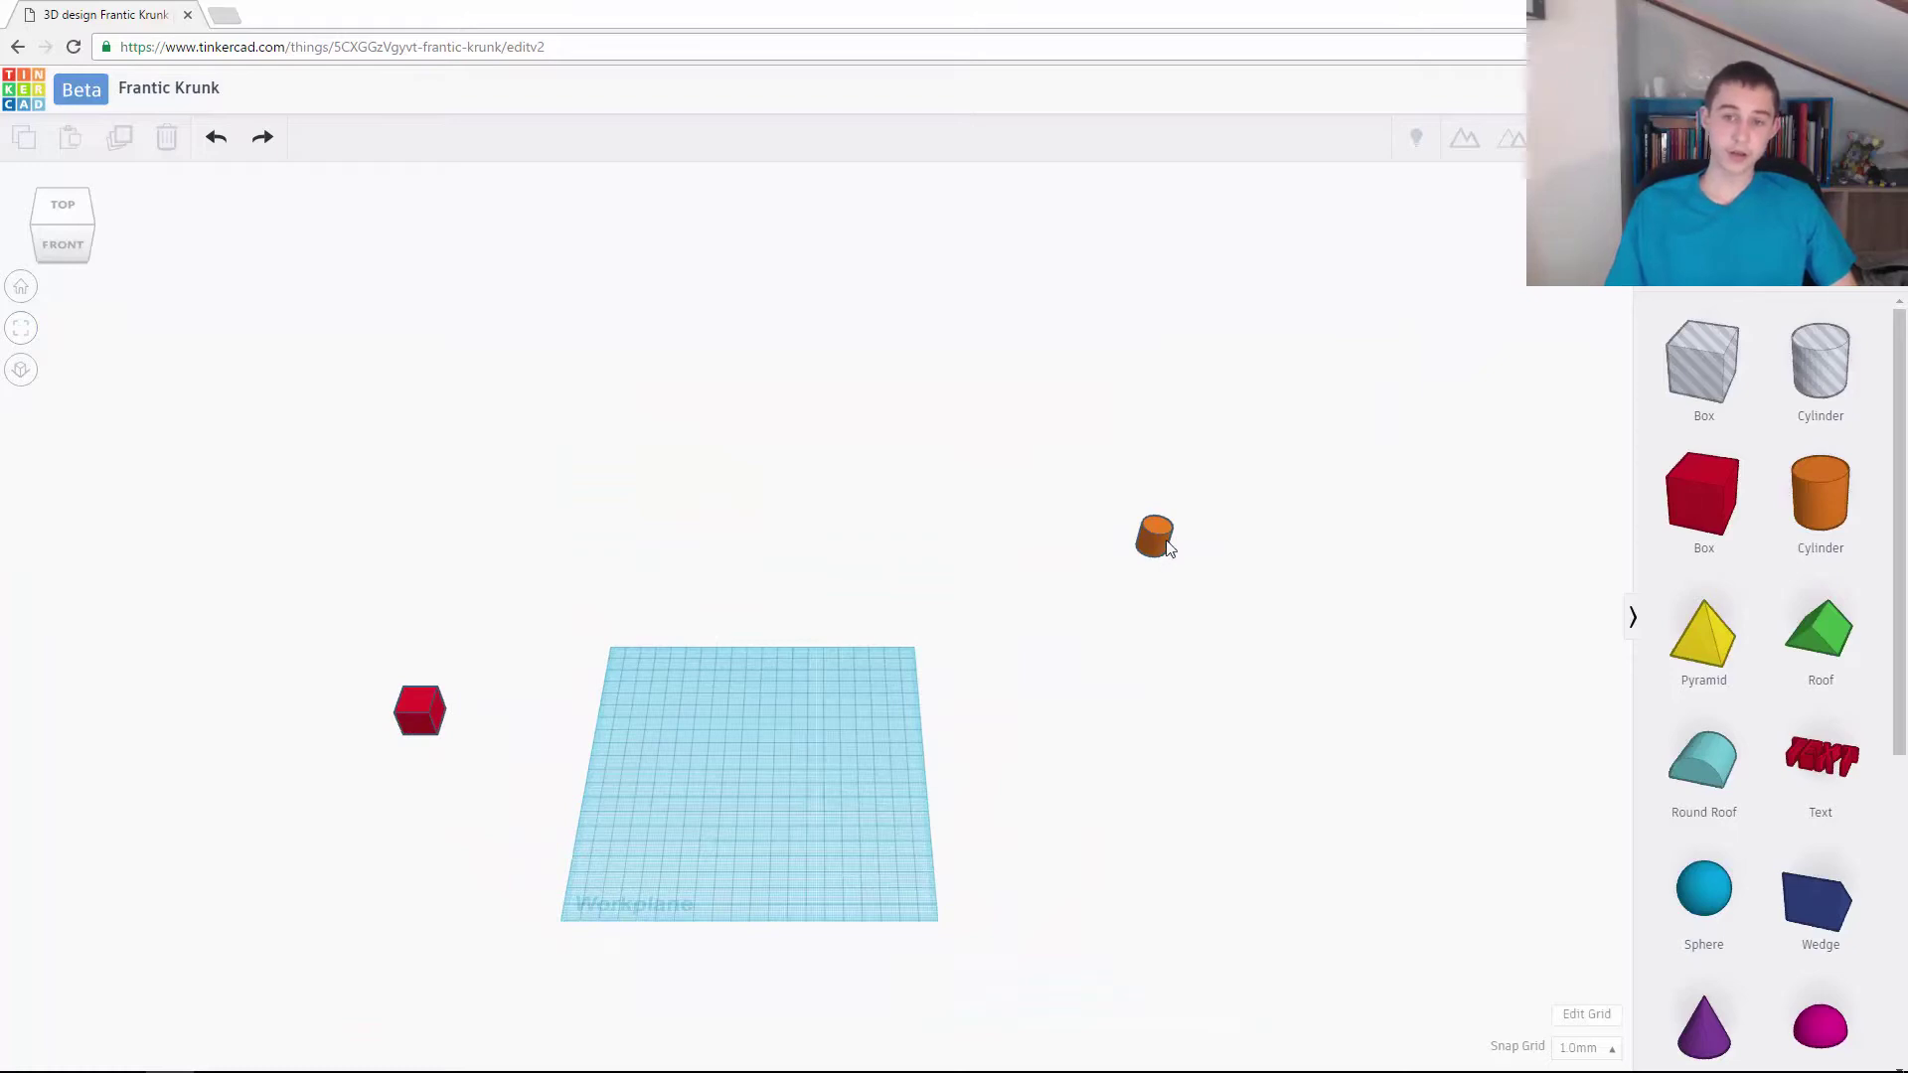
pyautogui.moveTo(1158, 539); pyautogui.dragTo(590, 726)
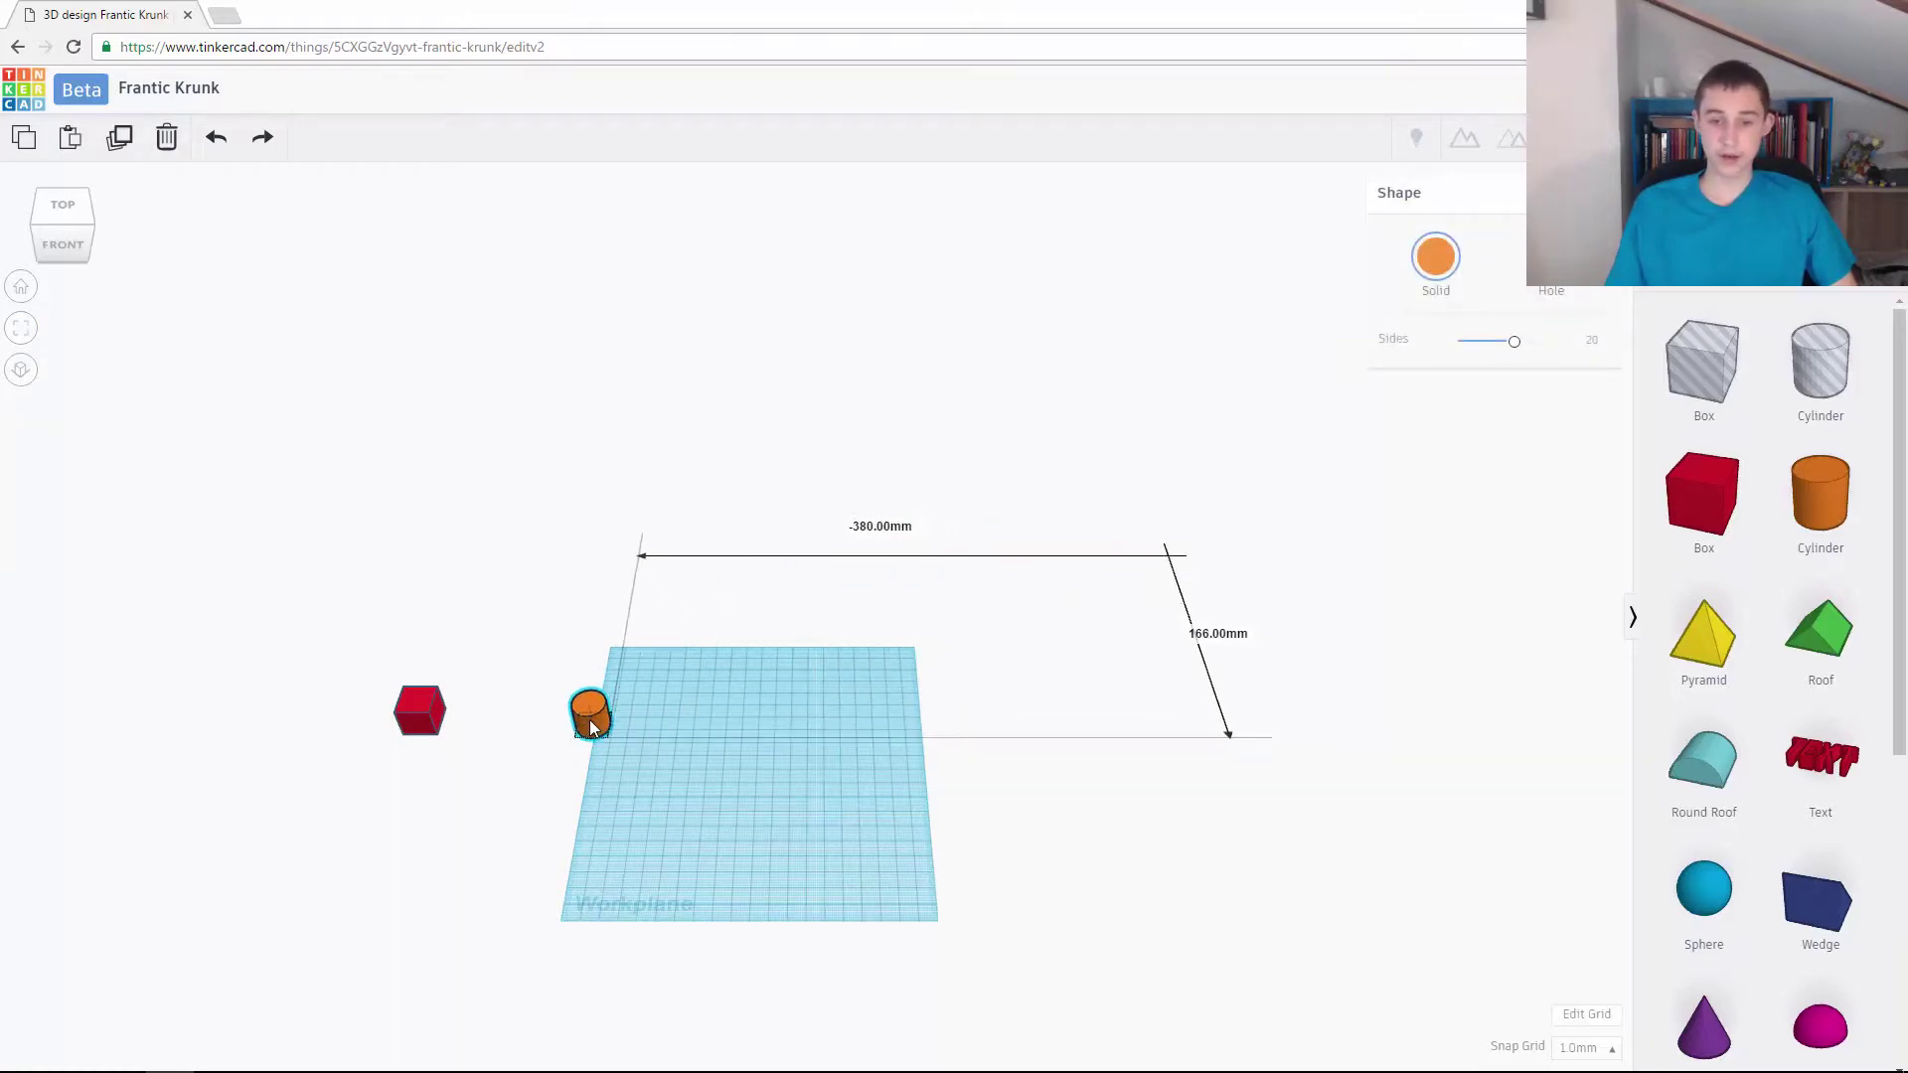
pyautogui.click(705, 653)
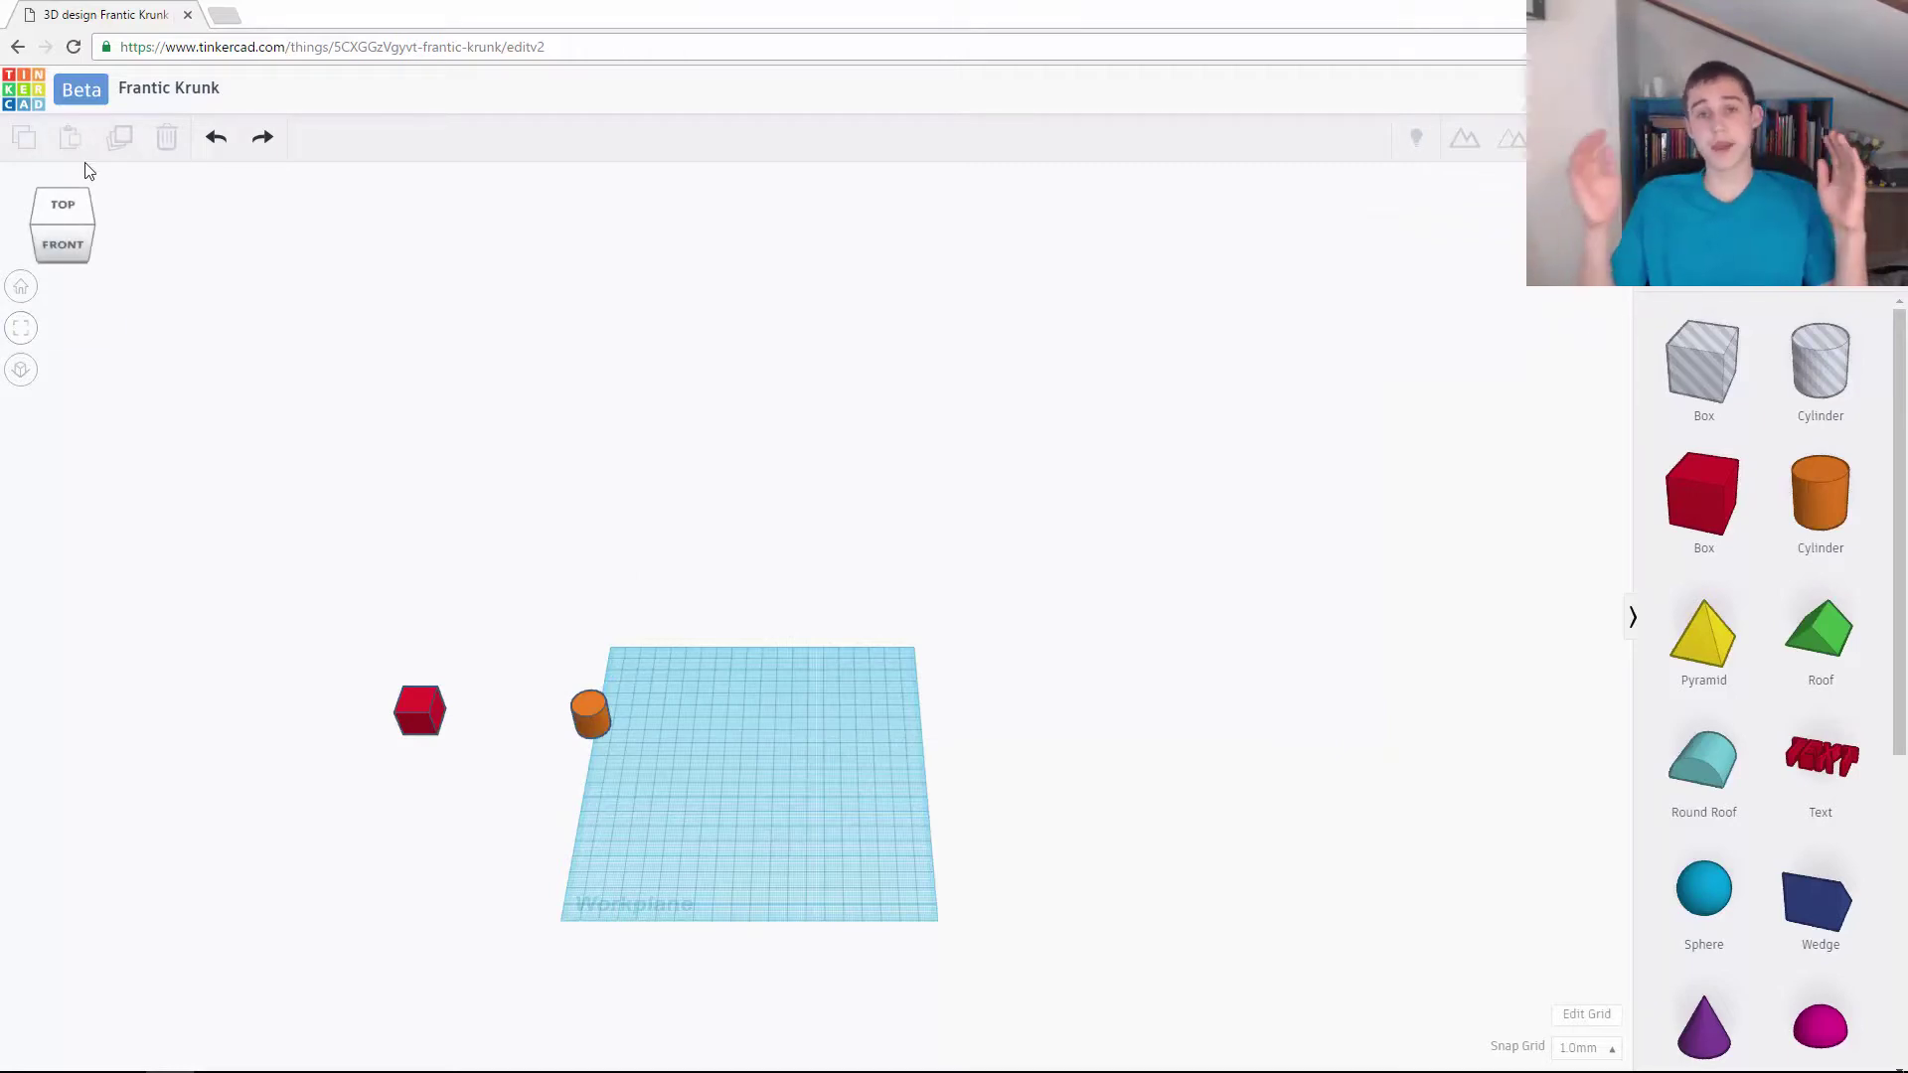
pyautogui.click(24, 335)
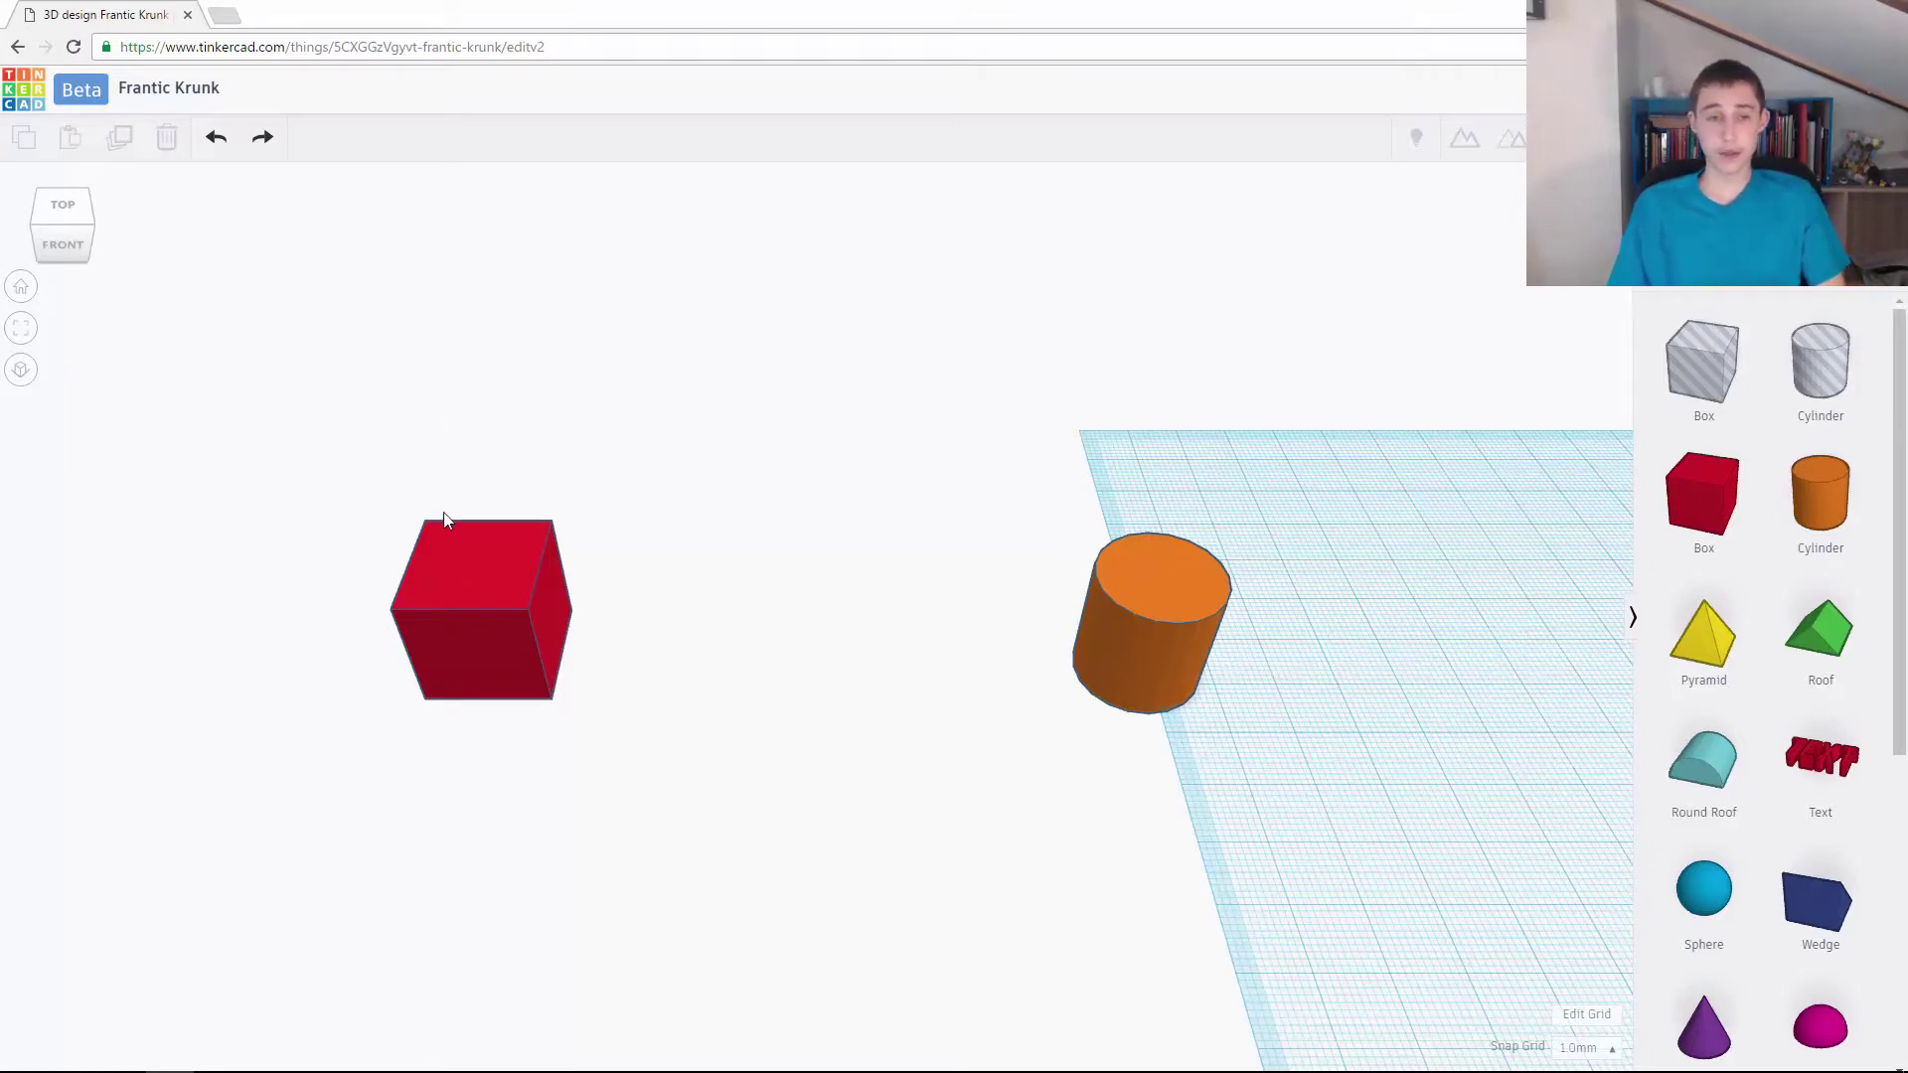
# - Move the cylinder far off to the upper right of the workplane
pyautogui.moveTo(1188, 638); pyautogui.dragTo(1595, 213)
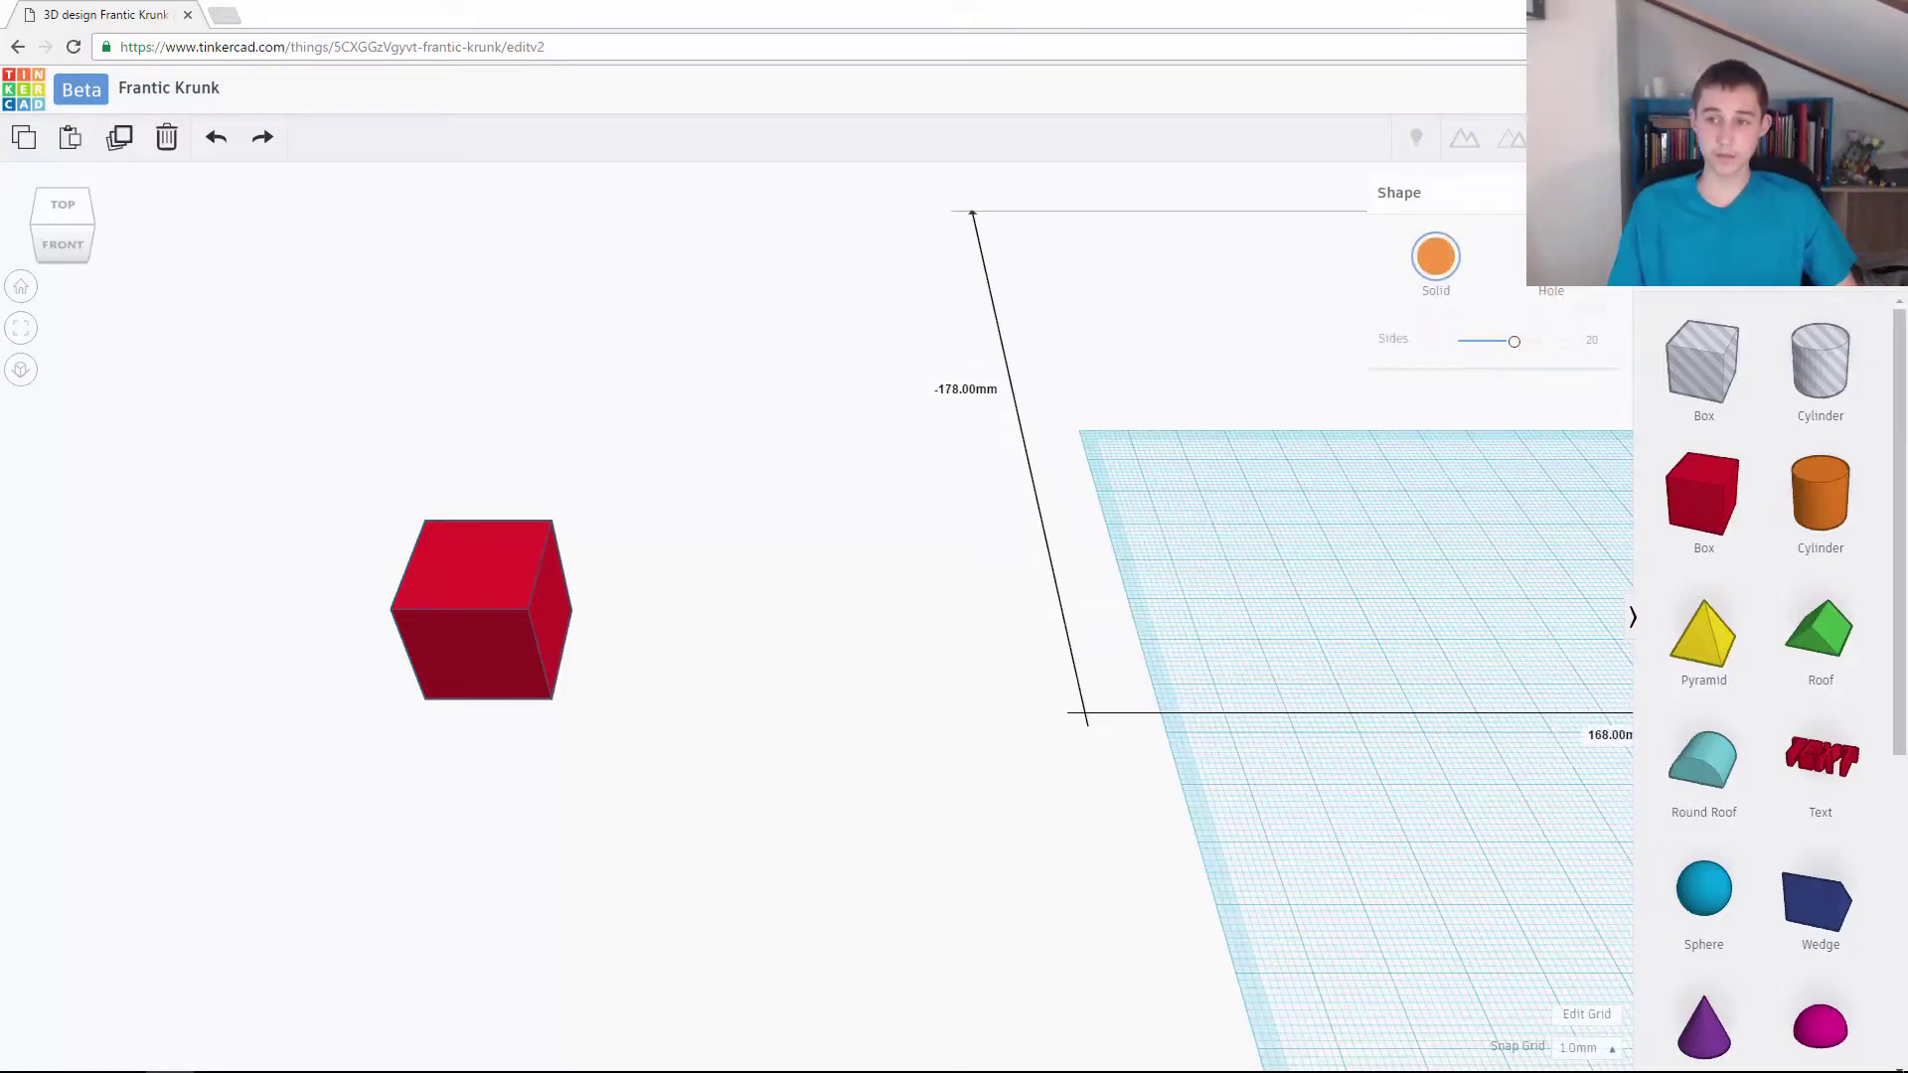
pyautogui.click(1218, 356)
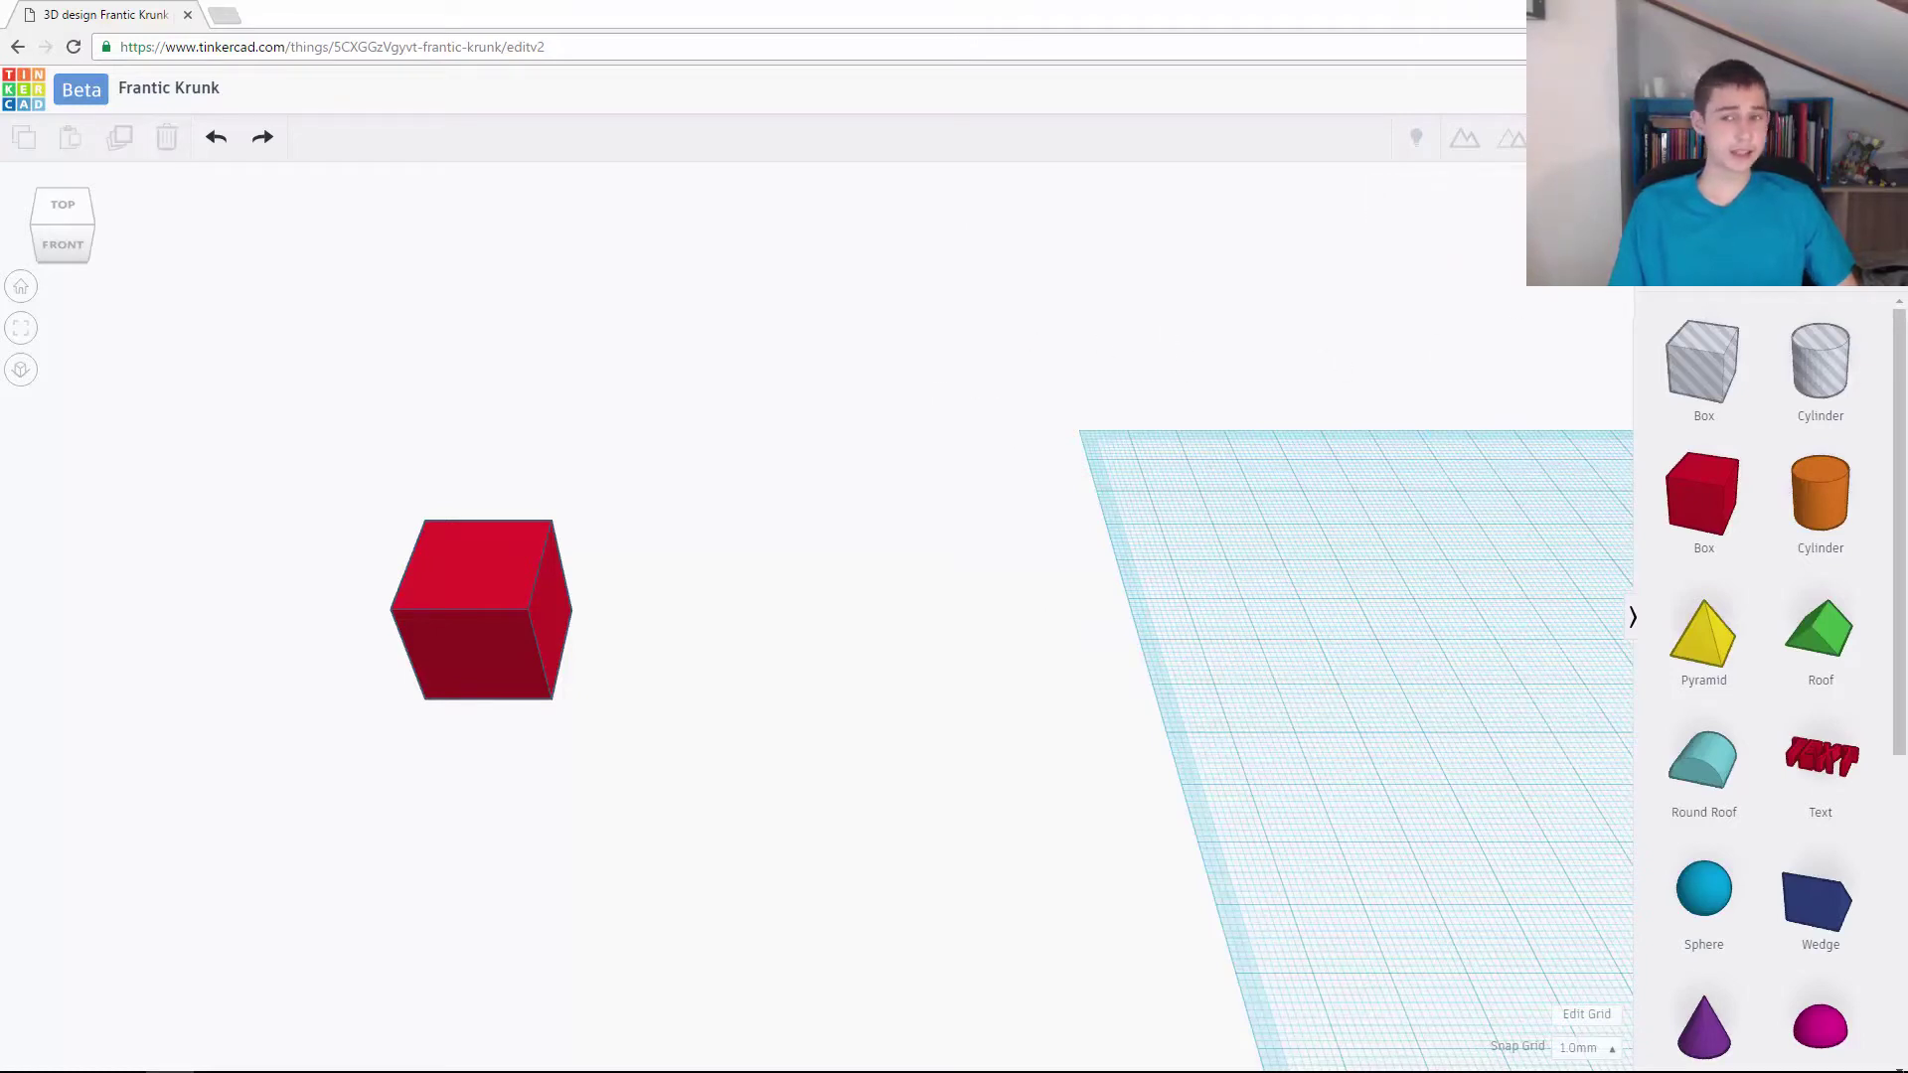
pyautogui.click(1589, 213)
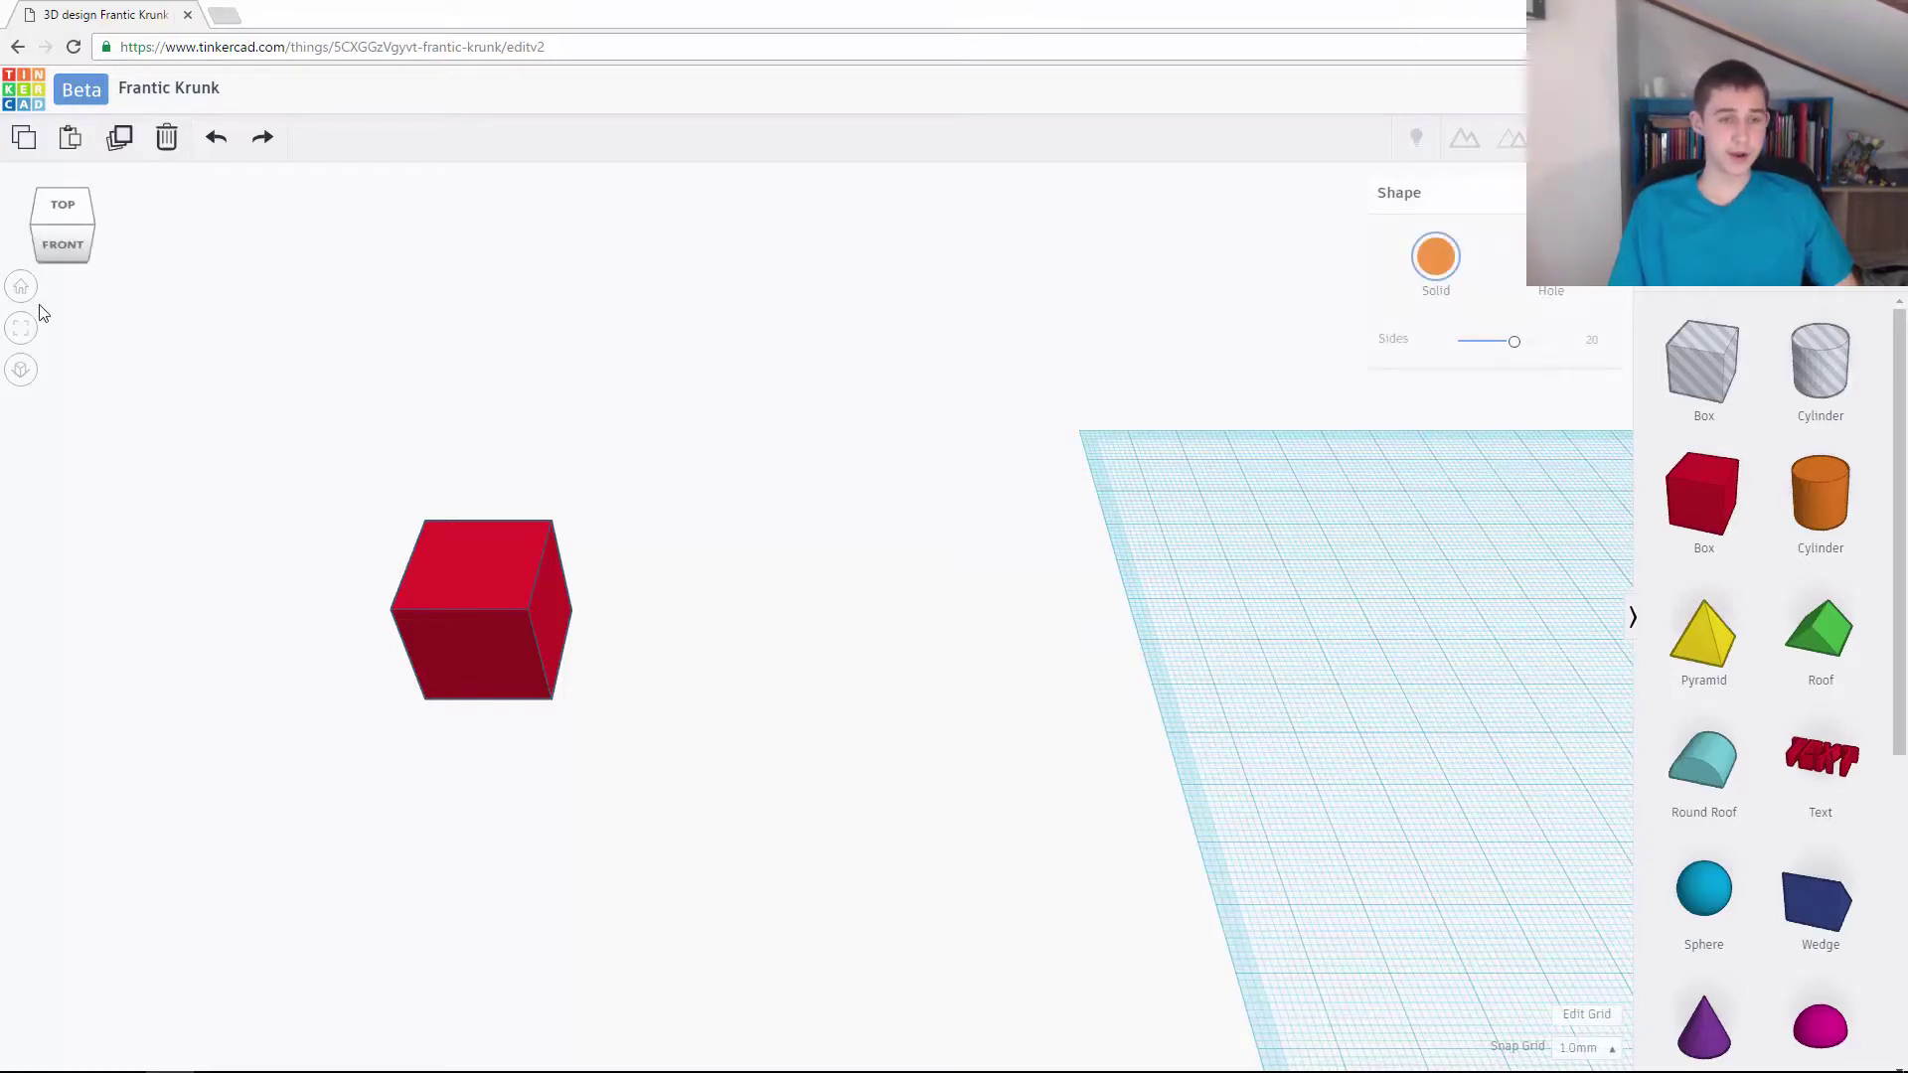
pyautogui.click(106, 337)
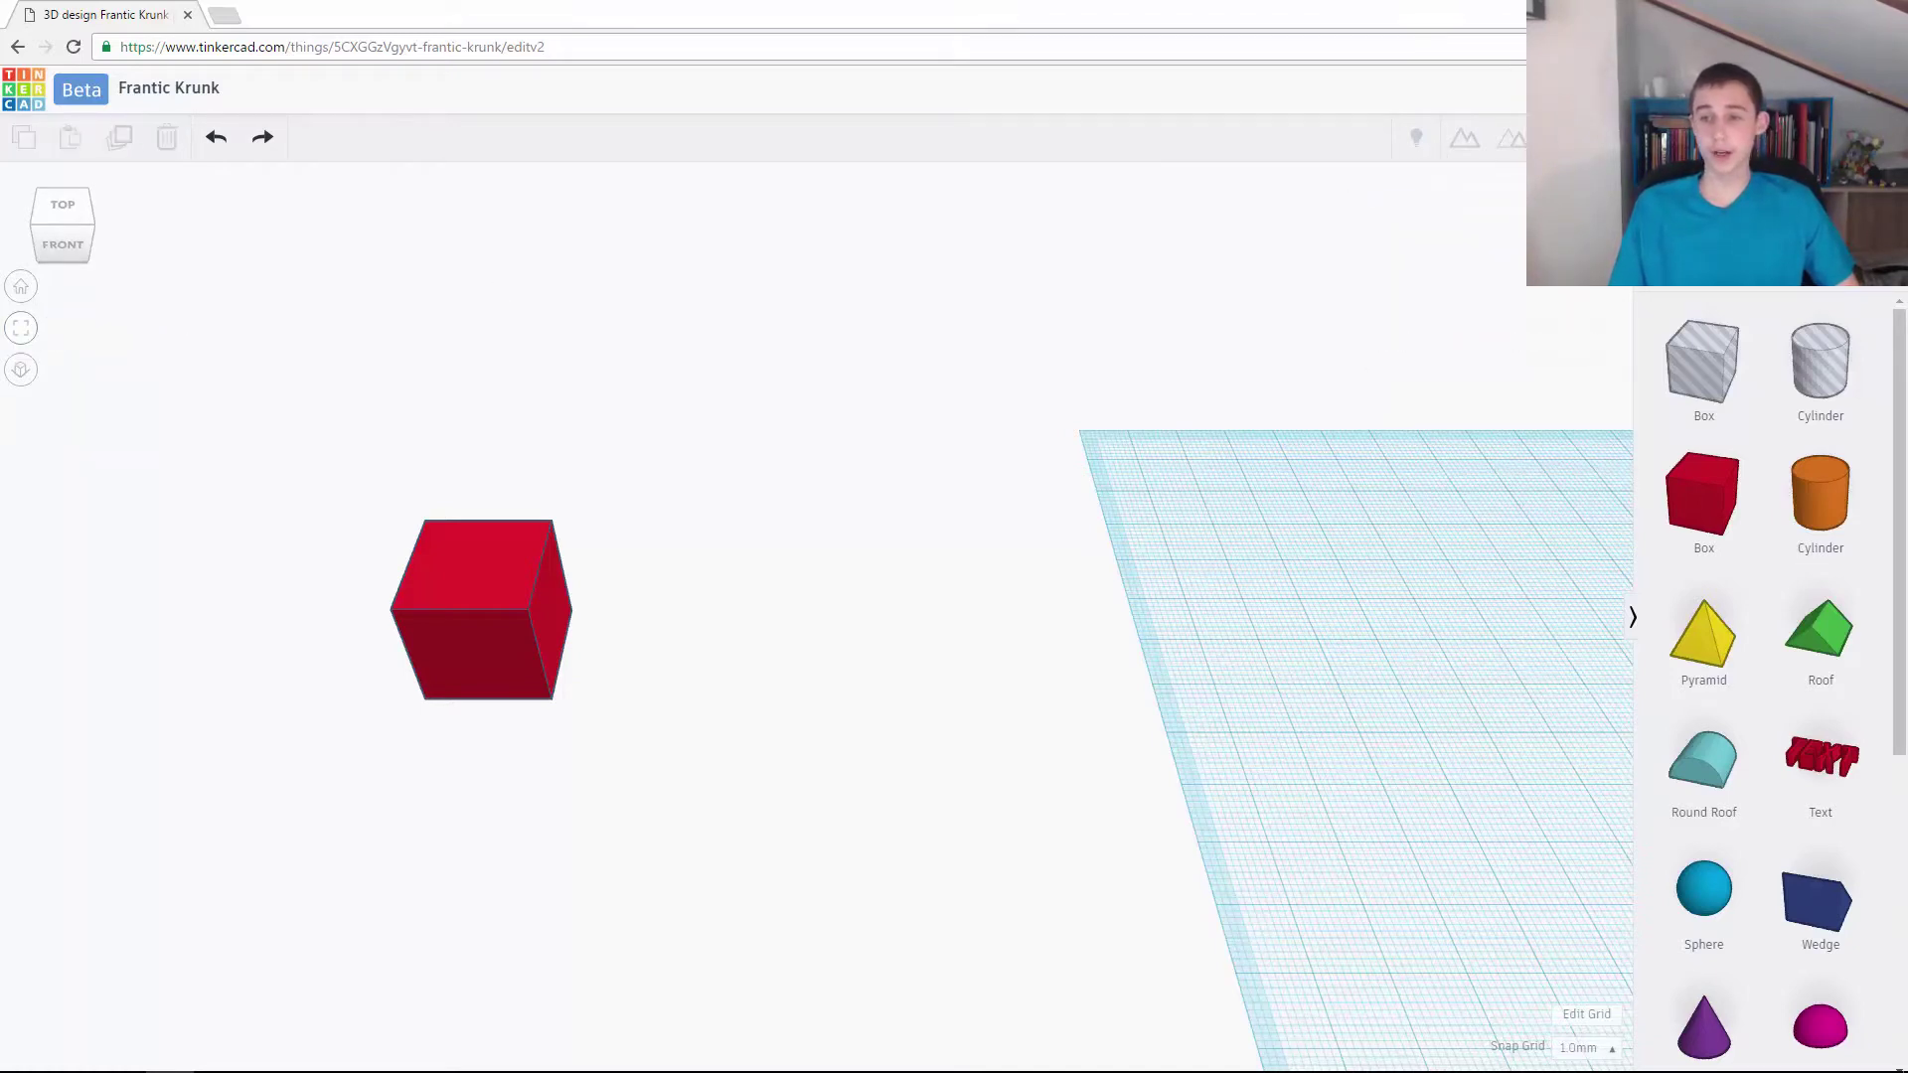
# - Select the cylinder with Ctrl+A, fit the view to it, and orbit to look down on it
pyautogui.hotkey('ctrl', 'a')
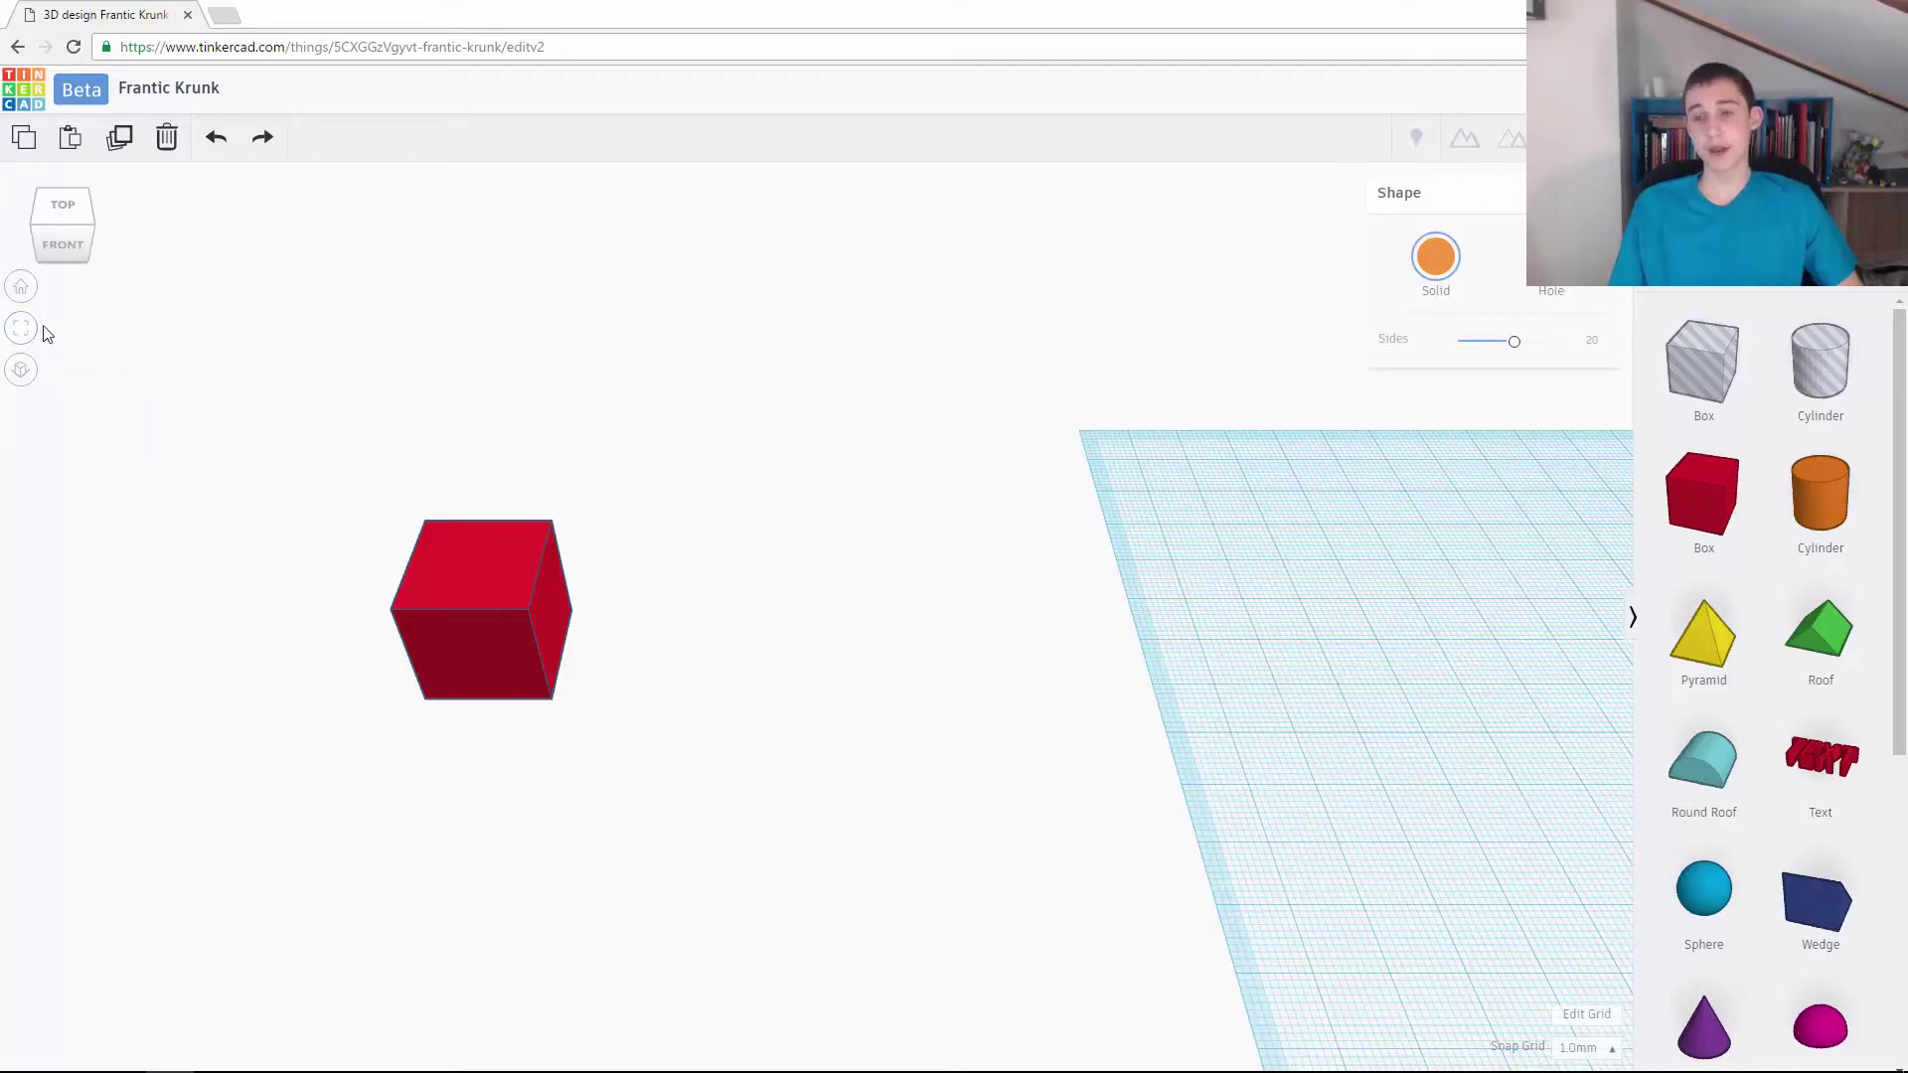
pyautogui.press('Escape')
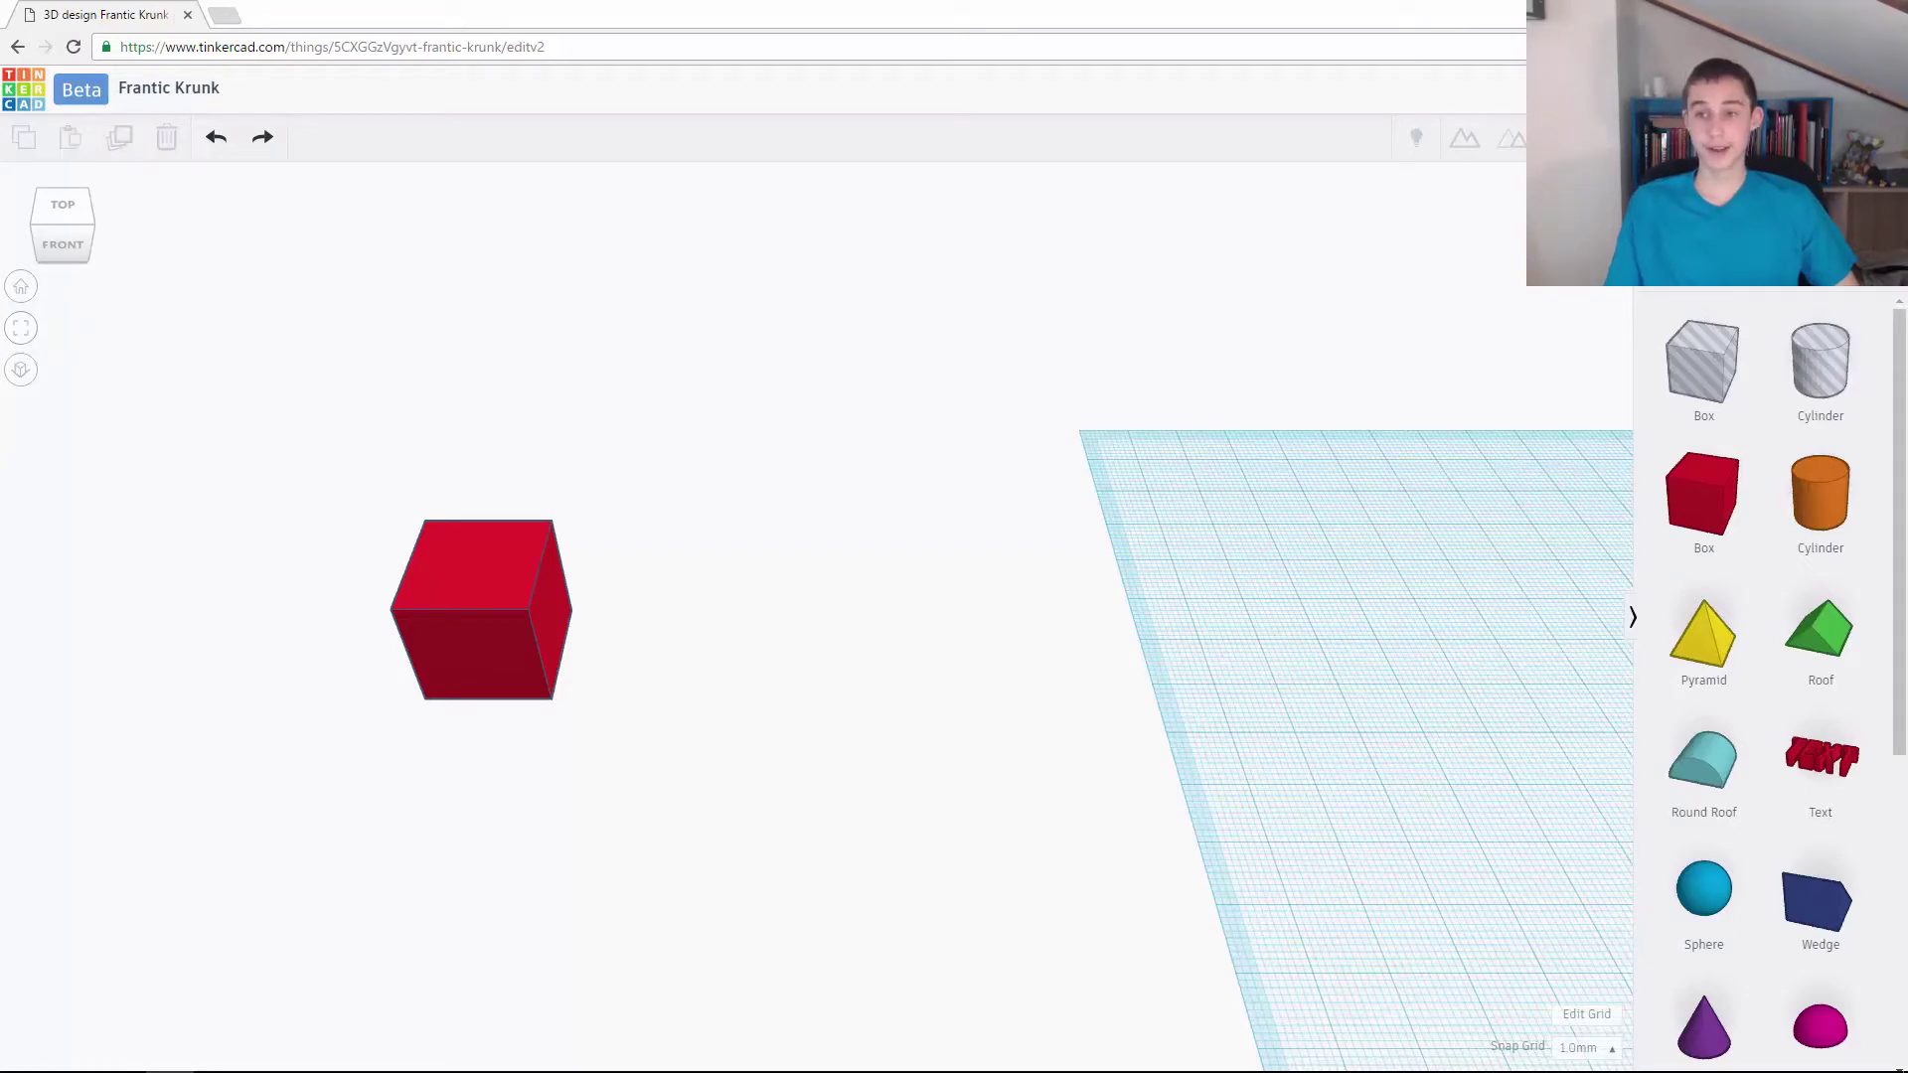
pyautogui.hotkey('ctrl', 'a')
pyautogui.click(21, 328)
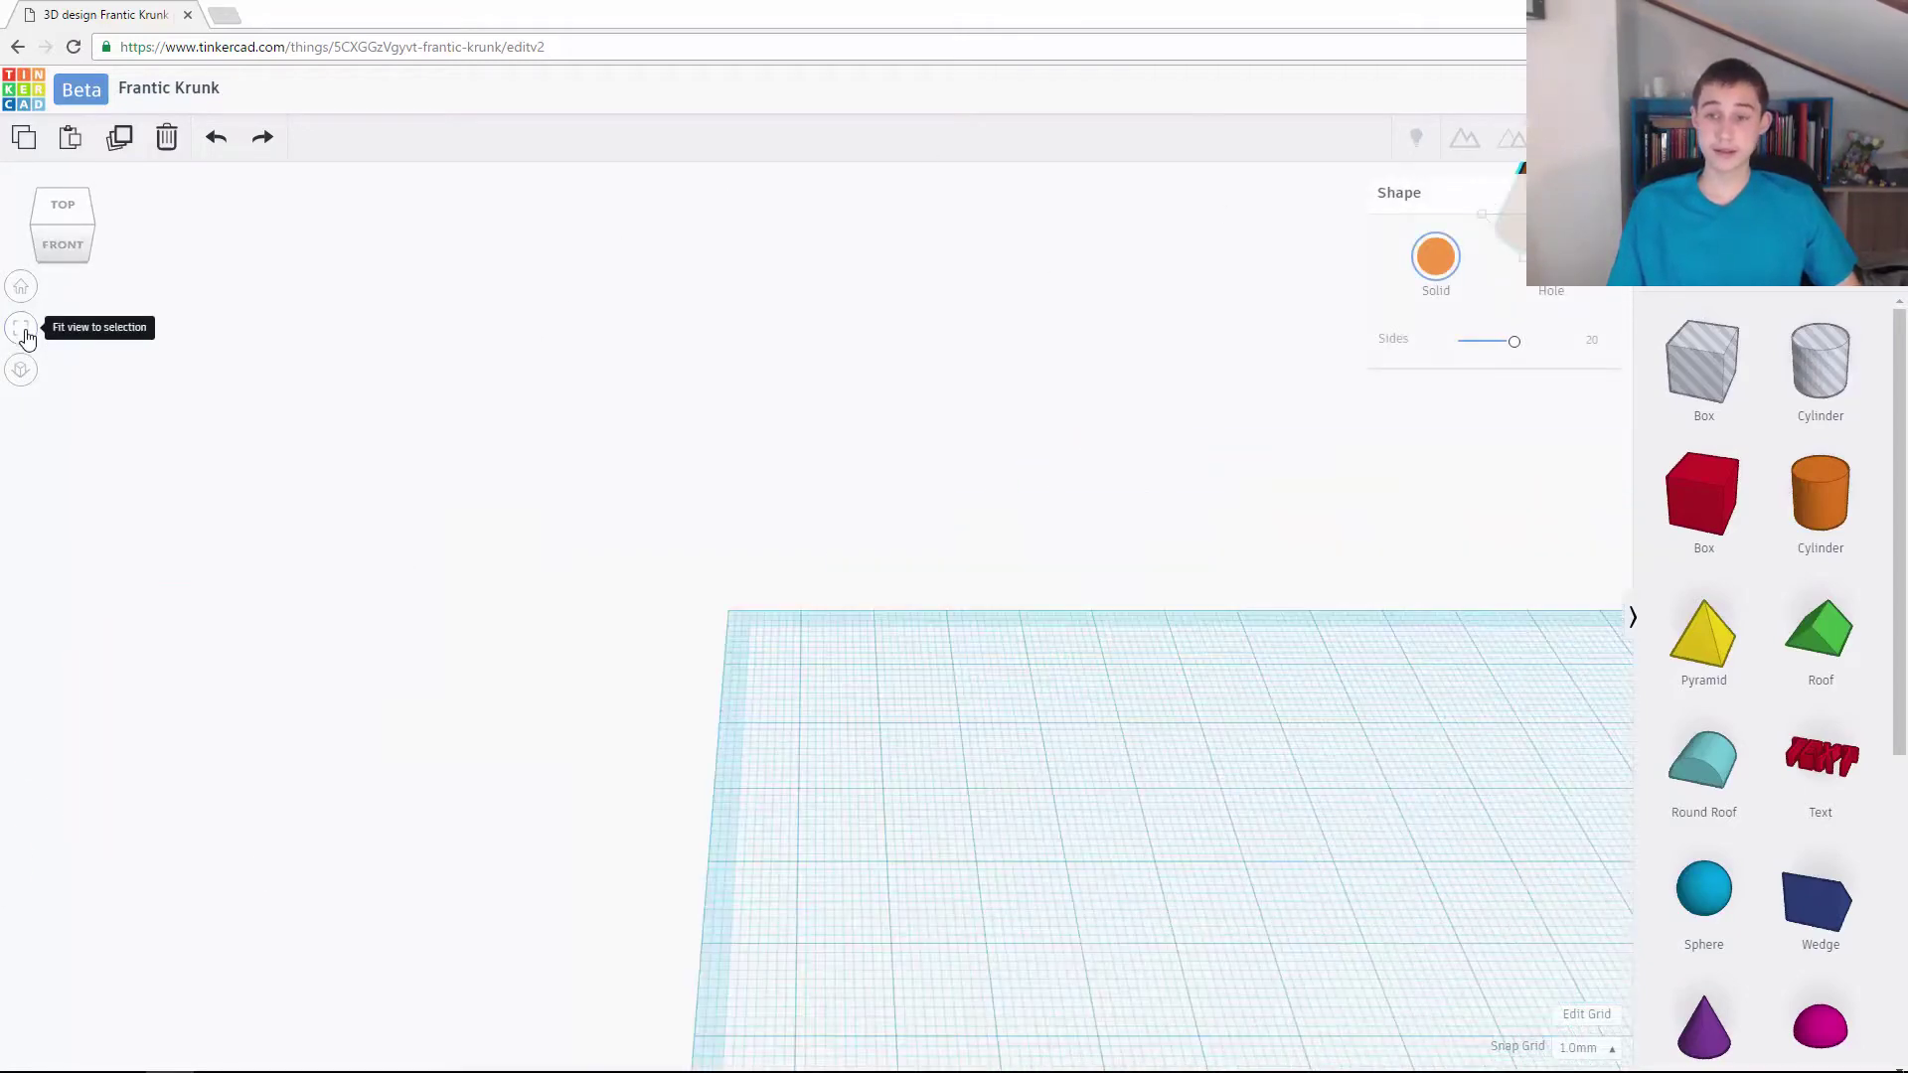
pyautogui.moveTo(861, 389); pyautogui.dragTo(831, 455, button='right')
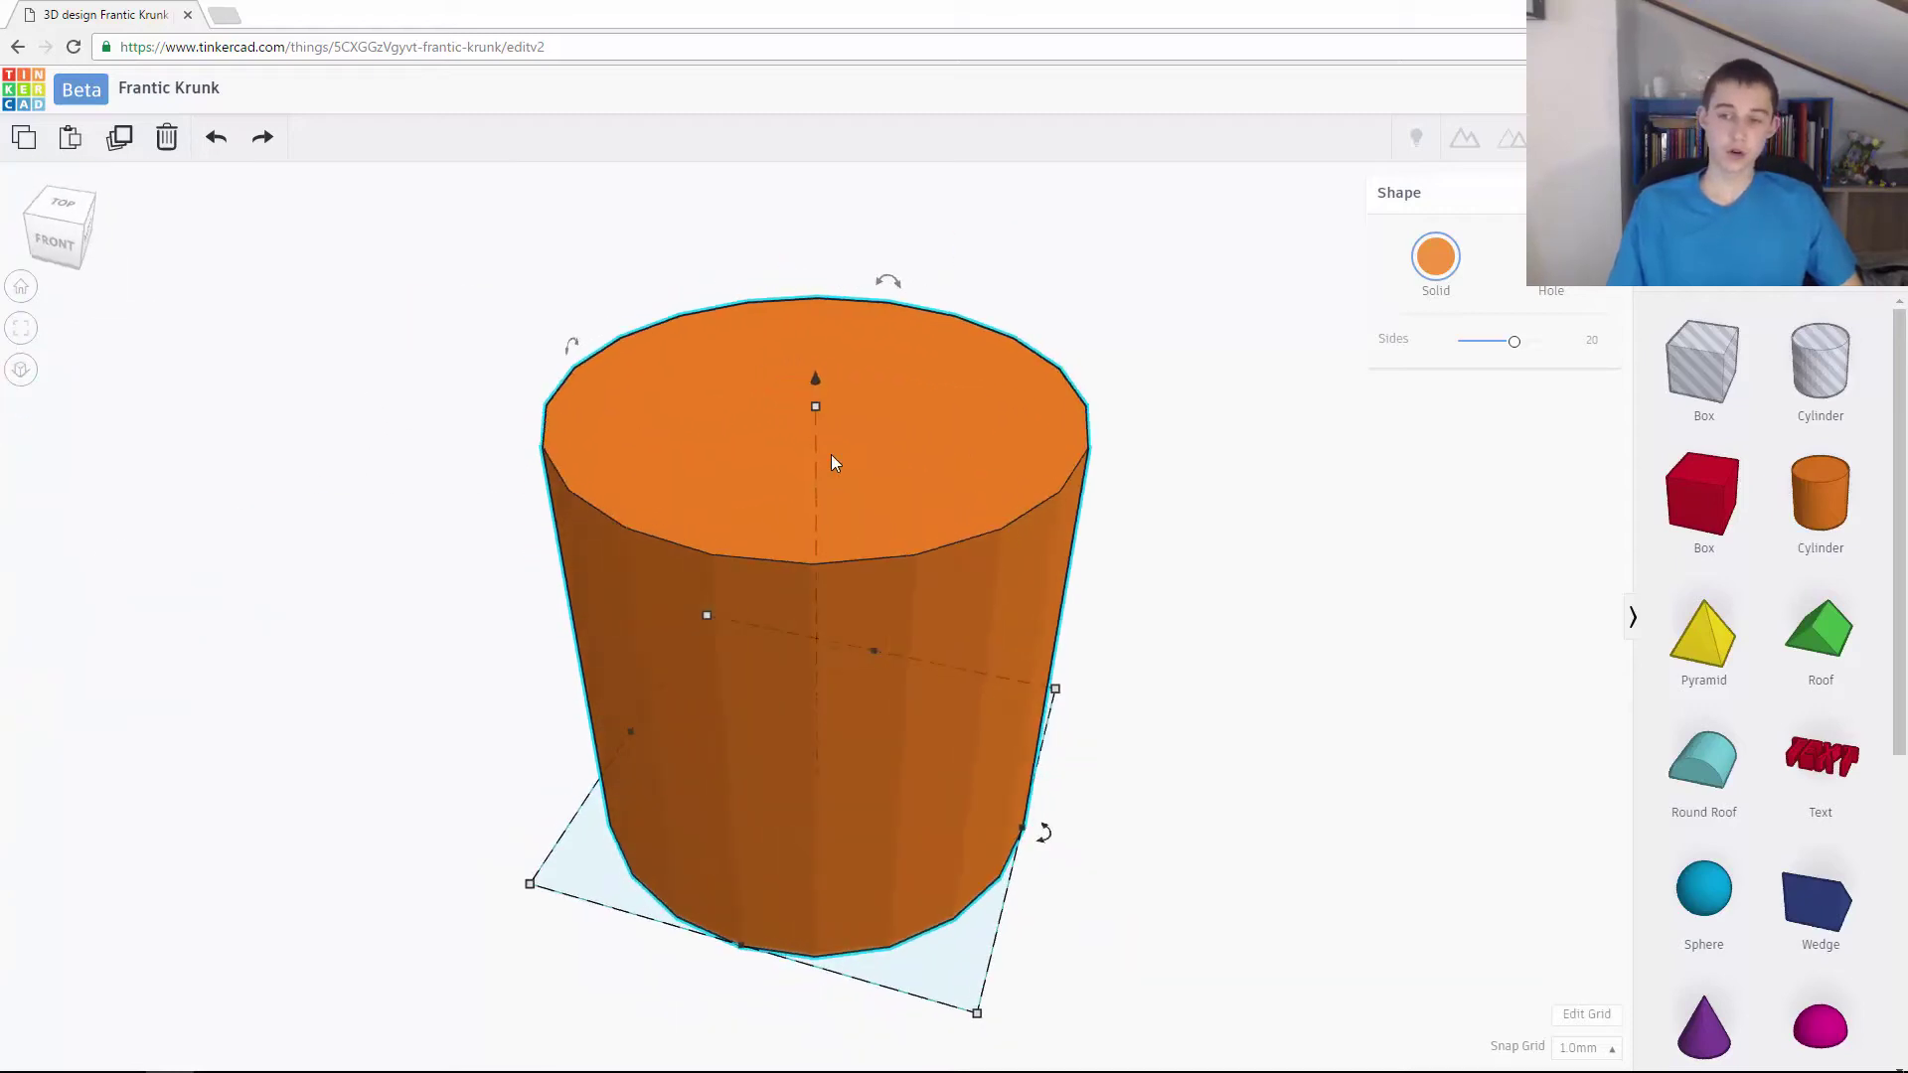
# - Add a magenta half-sphere and a yellow pyramid beside the cylinder
pyautogui.scroll(-5, 830, 455)
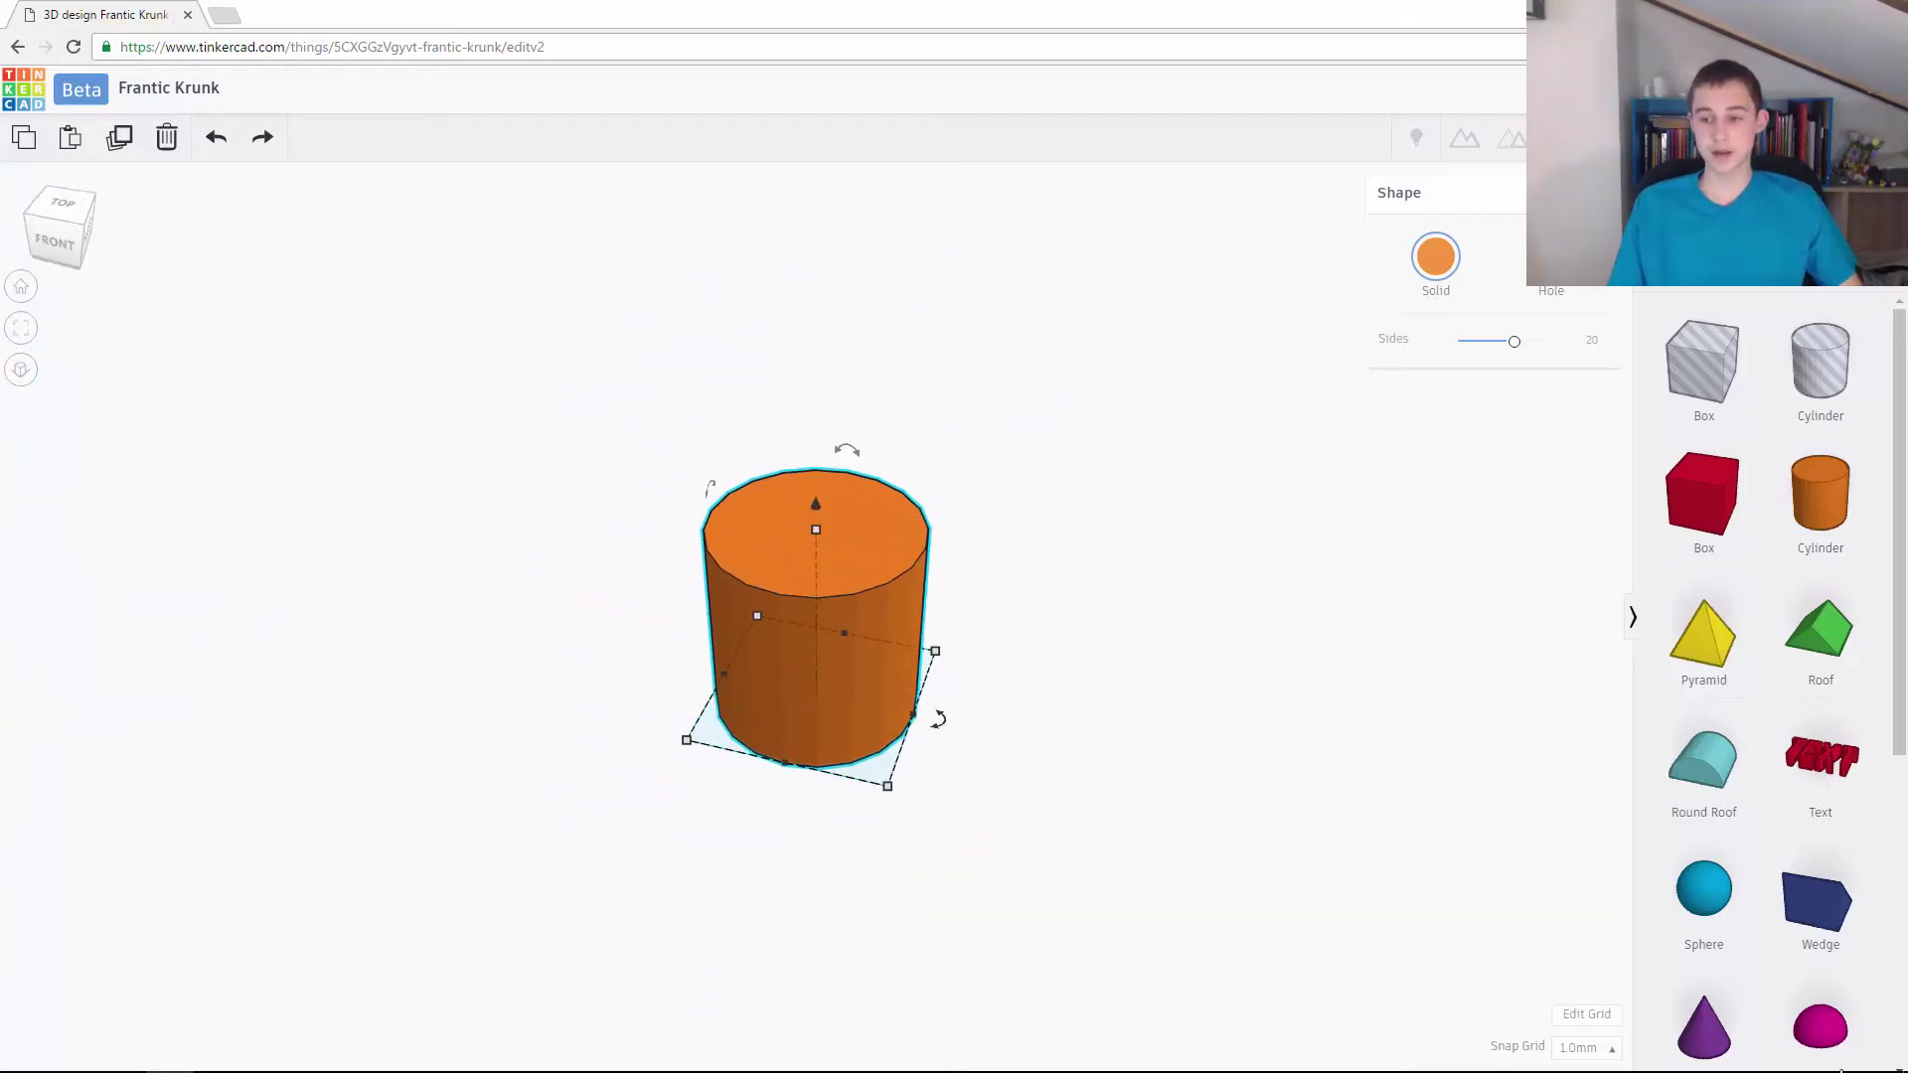
pyautogui.moveTo(1822, 1015); pyautogui.dragTo(932, 749)
pyautogui.moveTo(1723, 651); pyautogui.dragTo(934, 622)
pyautogui.click(1093, 449)
# - Select all three shapes, nudge them right, fit them in view, and orbit to a side angle
pyautogui.scroll(-3, 724, 564)
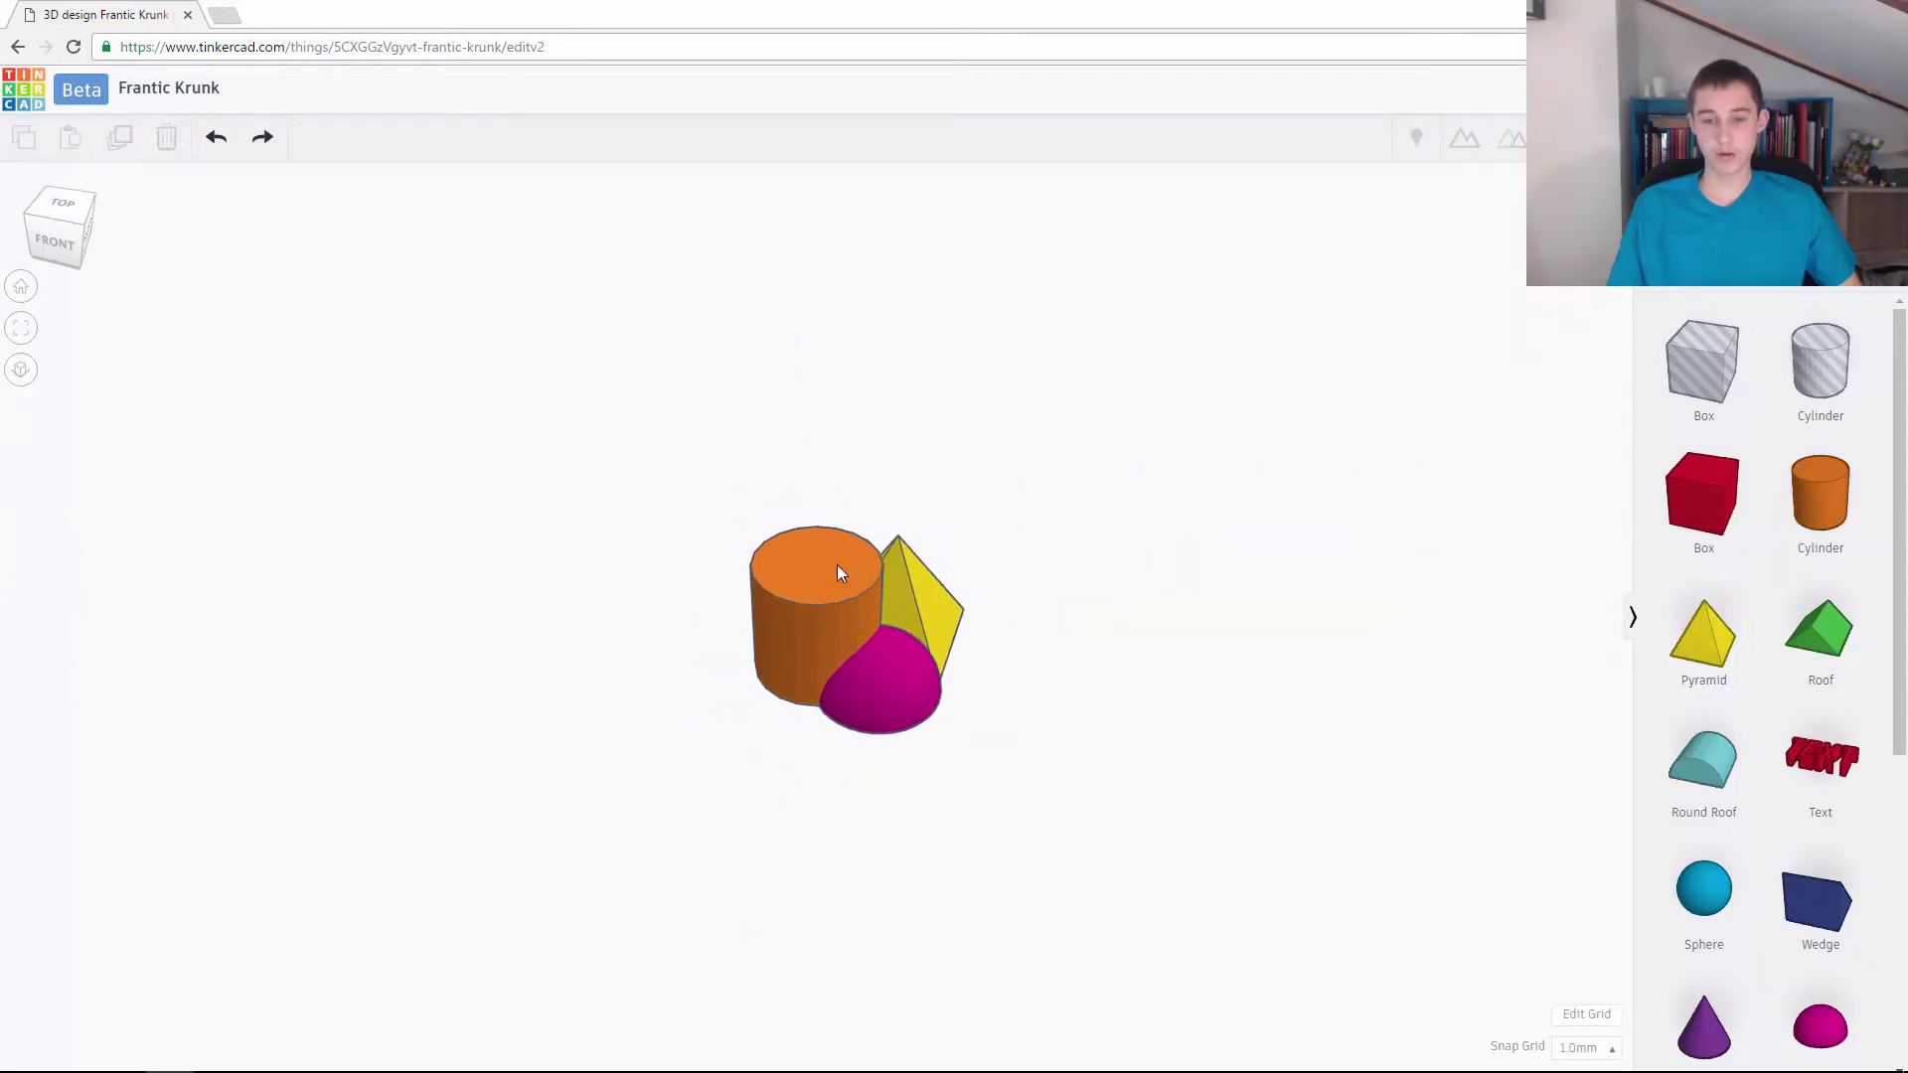
pyautogui.moveTo(751, 669); pyautogui.dragTo(721, 687)
pyautogui.hotkey('shift', 'Right')
pyautogui.hotkey('shift', 'Right')
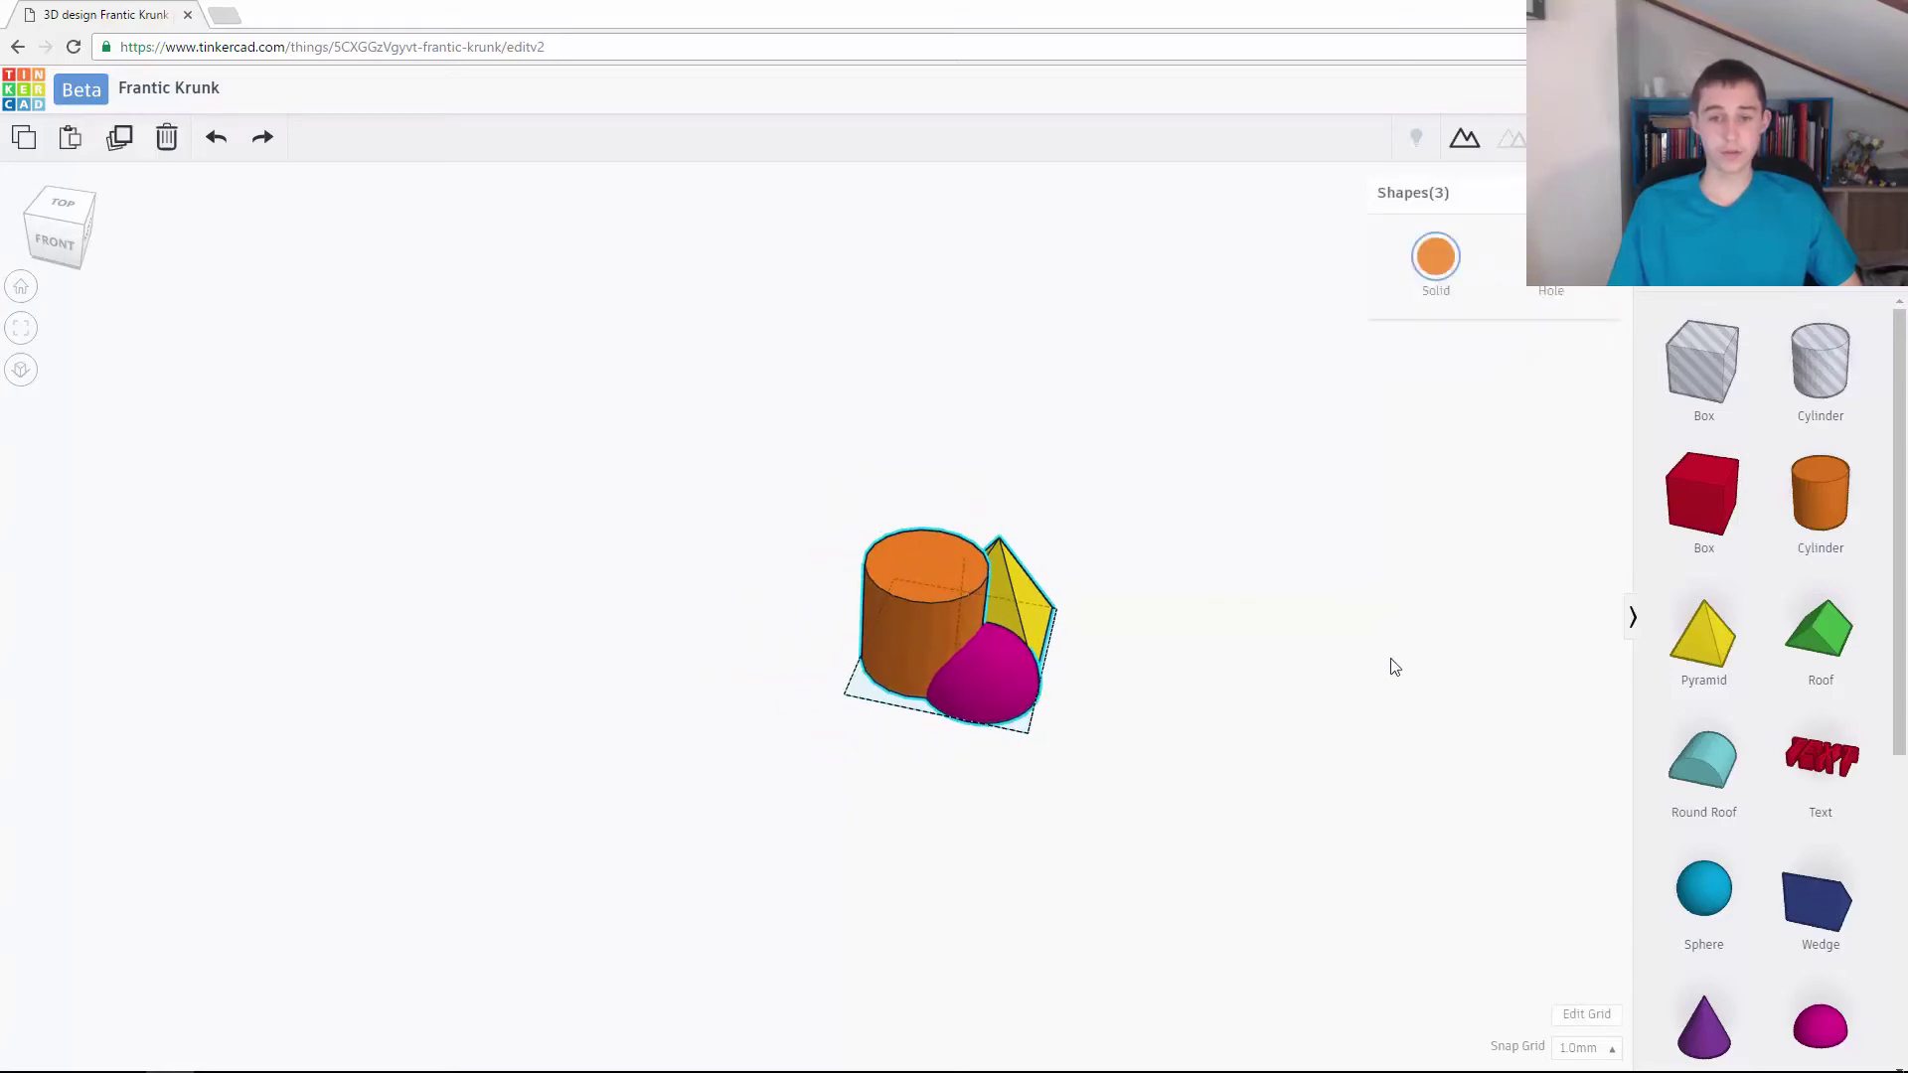
pyautogui.click(21, 328)
pyautogui.moveTo(773, 438); pyautogui.dragTo(481, 476, button='right')
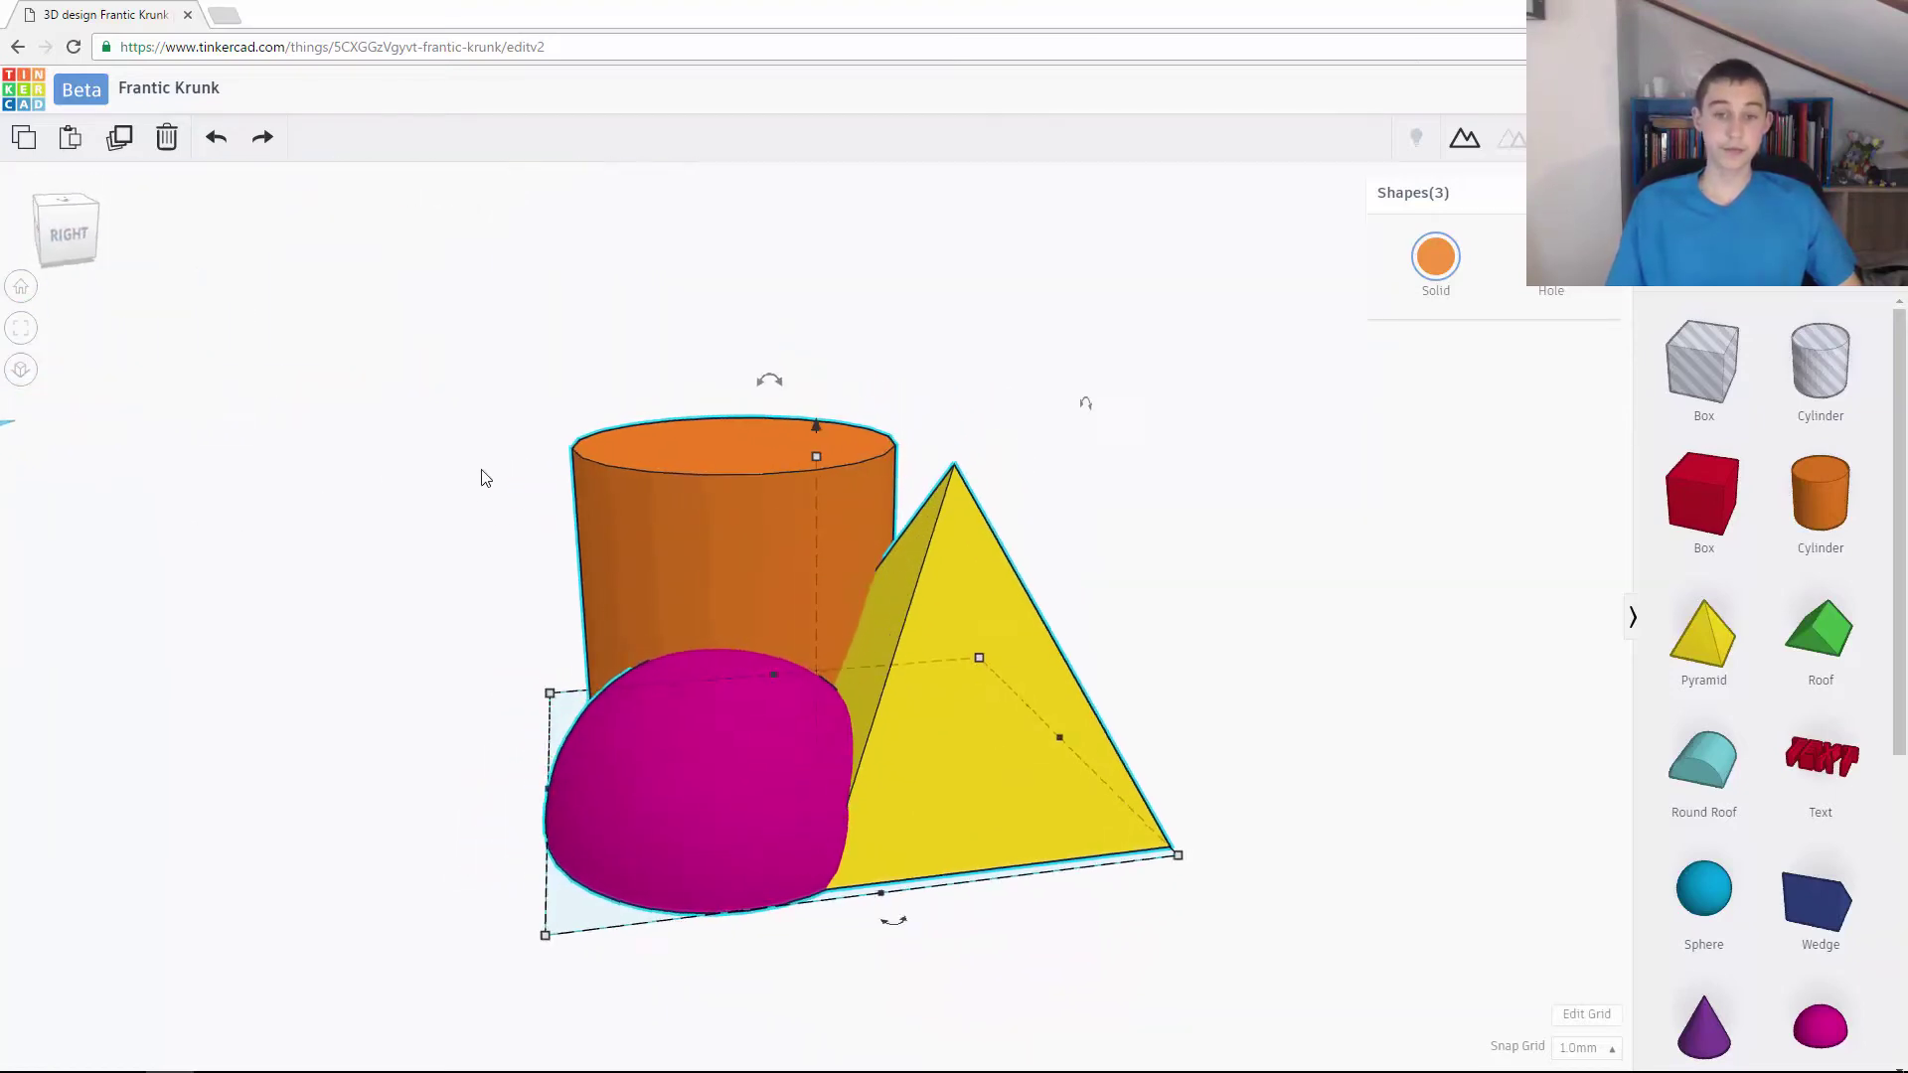
pyautogui.click(1196, 571)
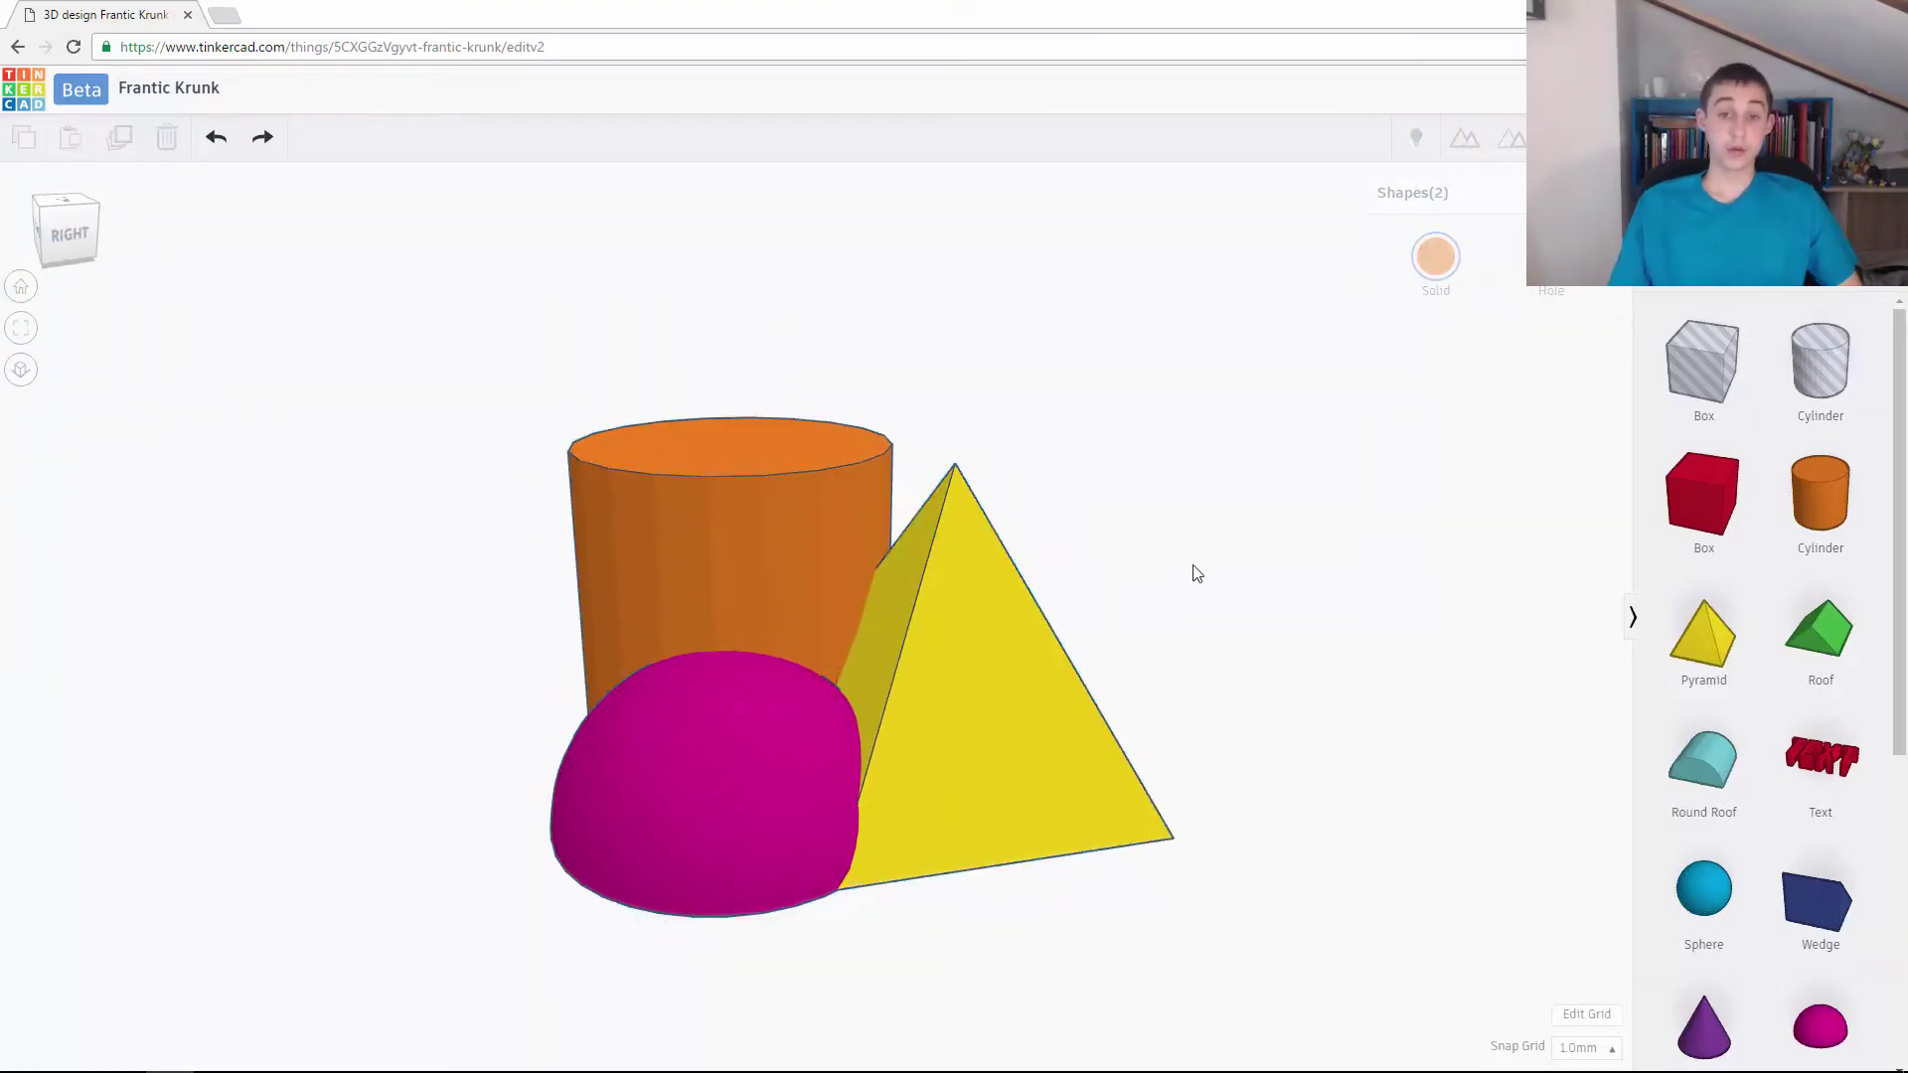
pyautogui.moveTo(1196, 571); pyautogui.dragTo(1086, 563, button='right')
# - Select the cylinder, pyramid and half-sphere together and move them left onto the workplane
pyautogui.scroll(-5, 1093, 542)
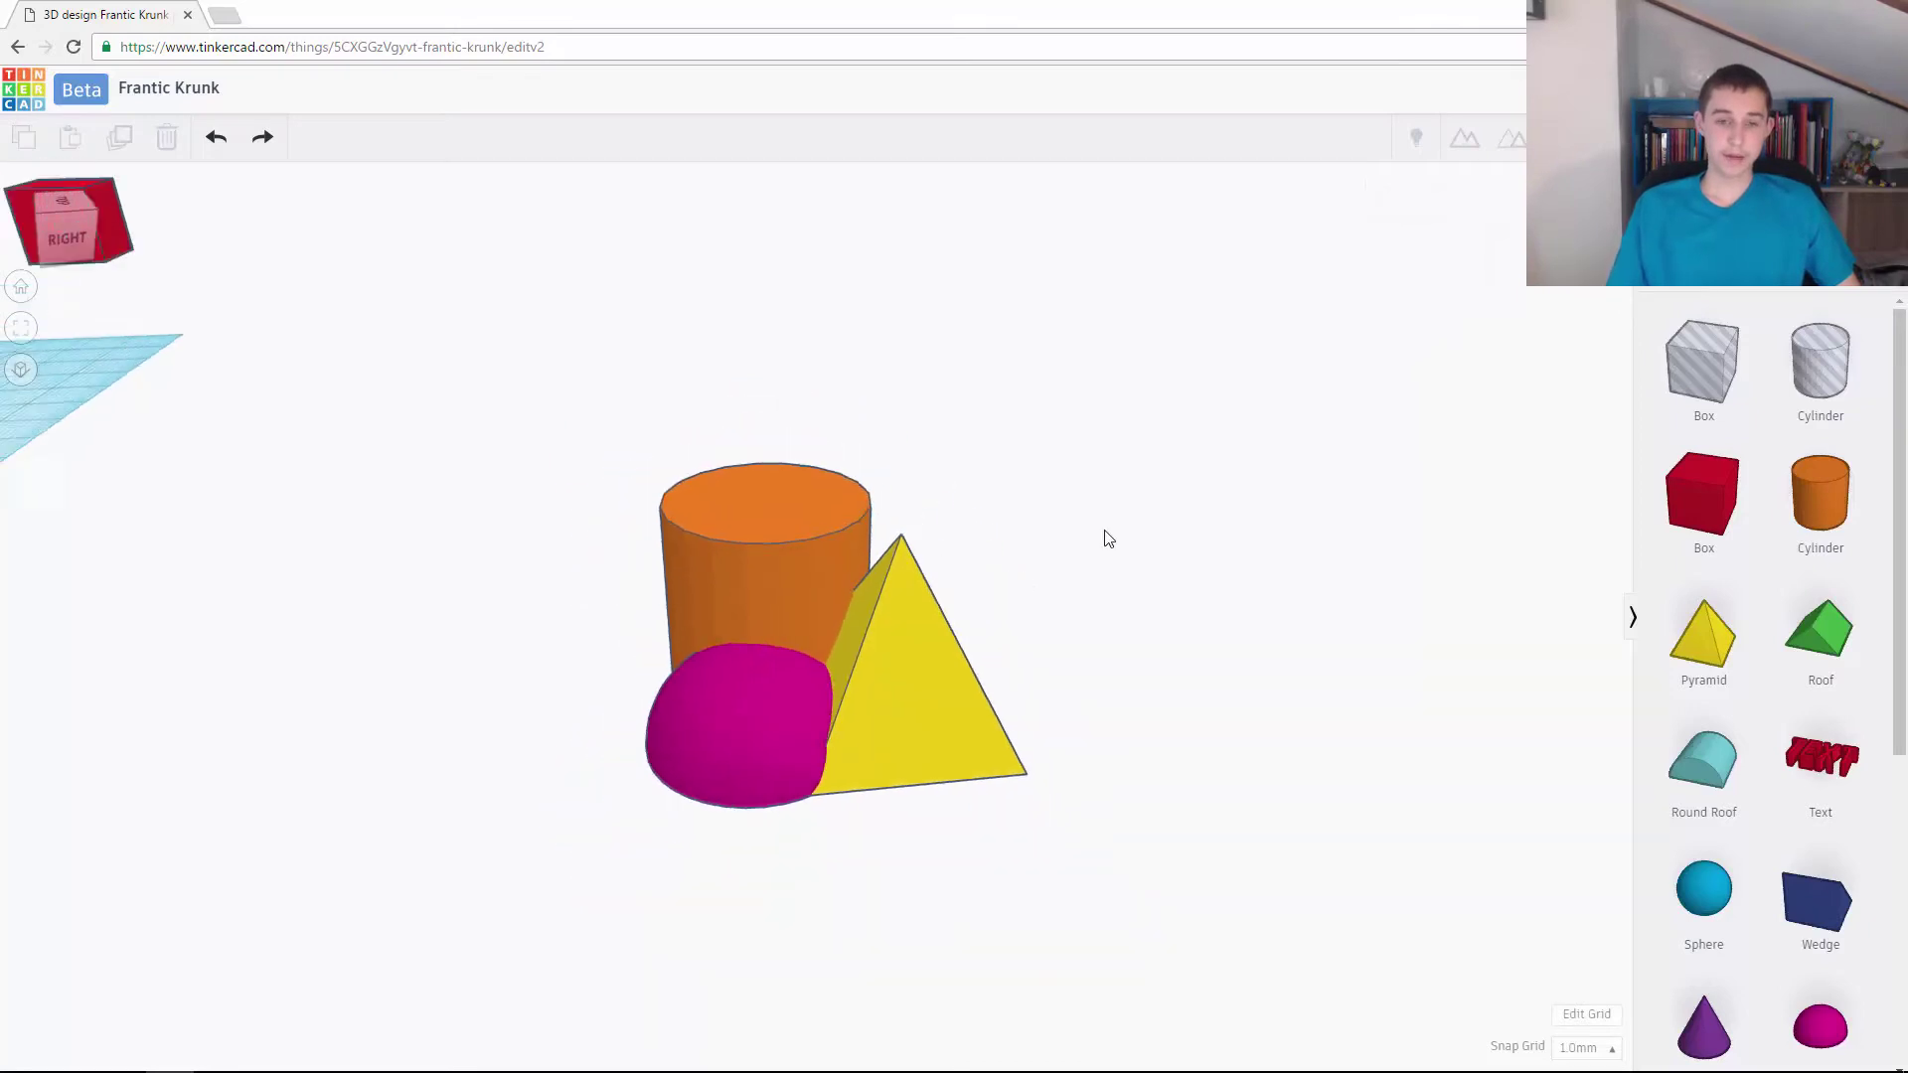
pyautogui.moveTo(1073, 563); pyautogui.dragTo(696, 755)
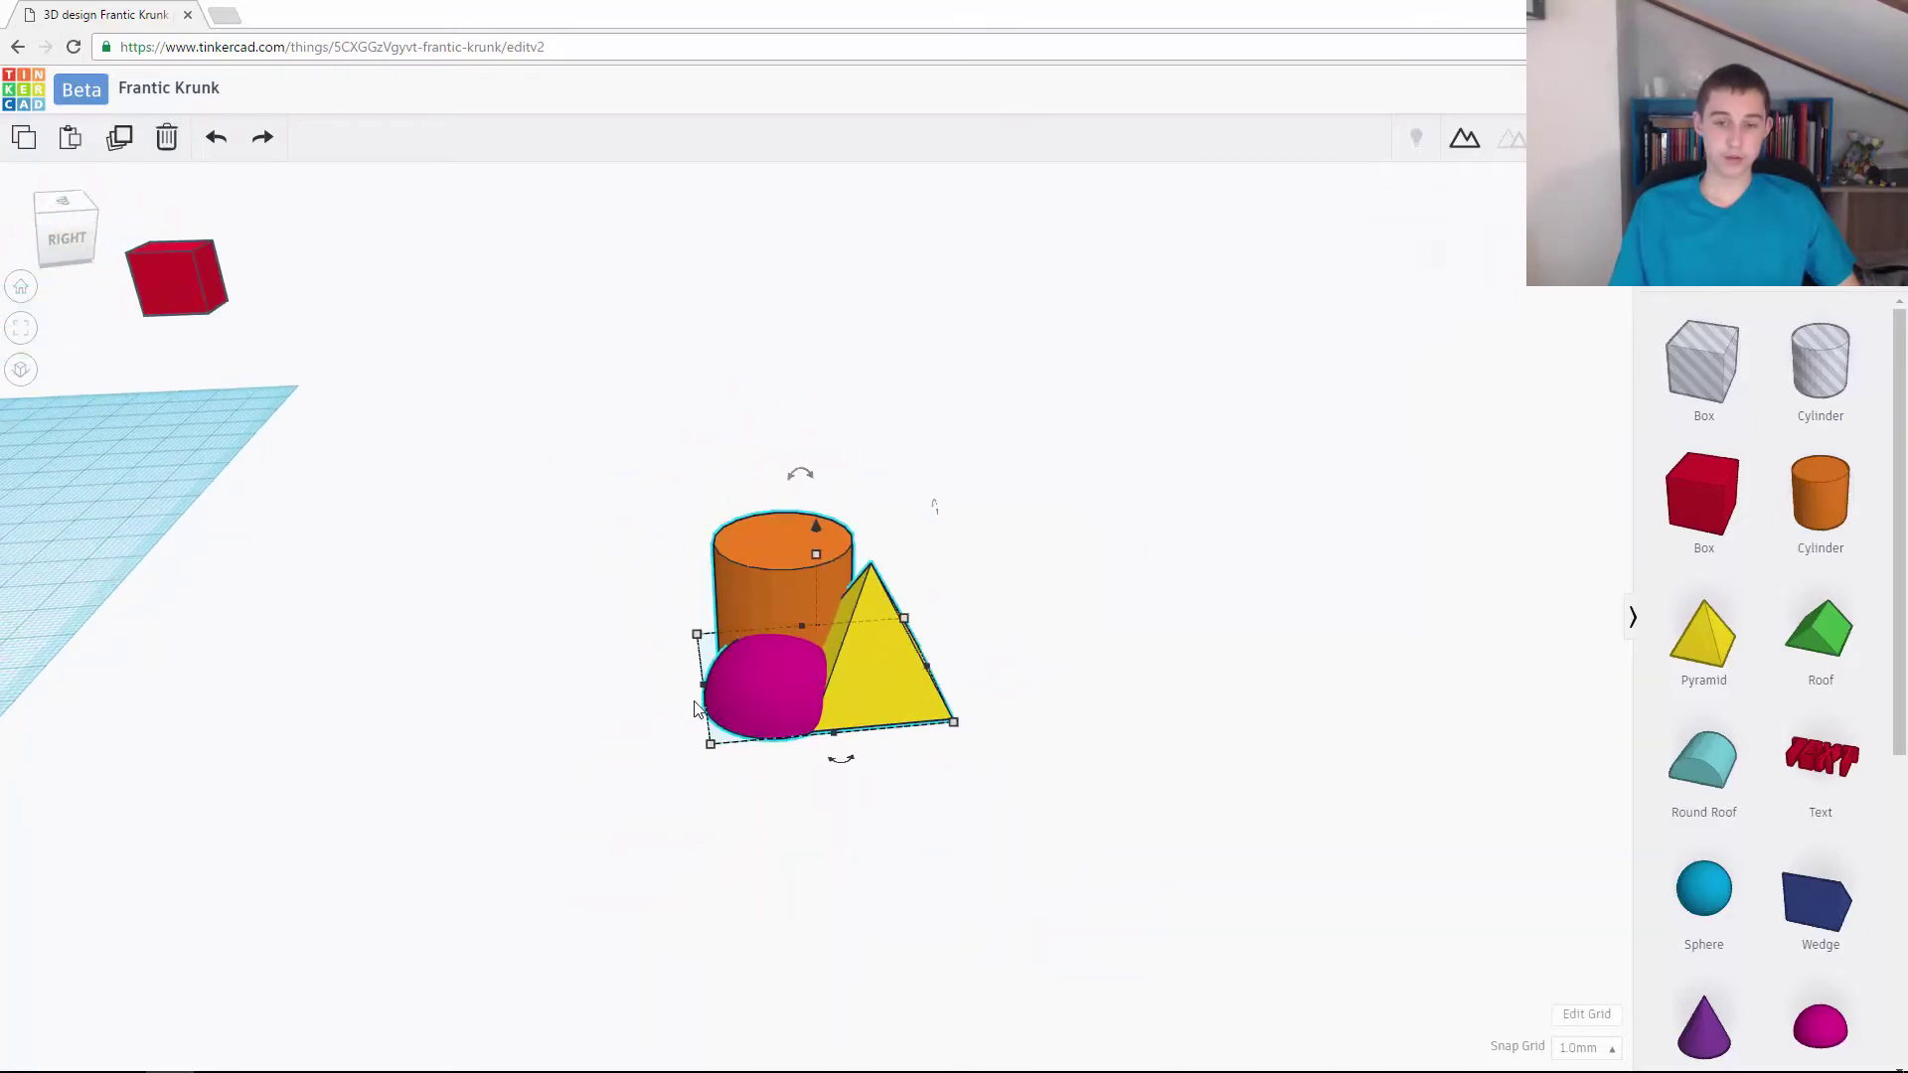
pyautogui.moveTo(878, 673); pyautogui.dragTo(1041, 618)
# - From the home view, move the half-sphere to the front left, apart from the cylinder
pyautogui.click(21, 287)
pyautogui.moveTo(793, 450); pyautogui.dragTo(680, 562)
pyautogui.click(1040, 332)
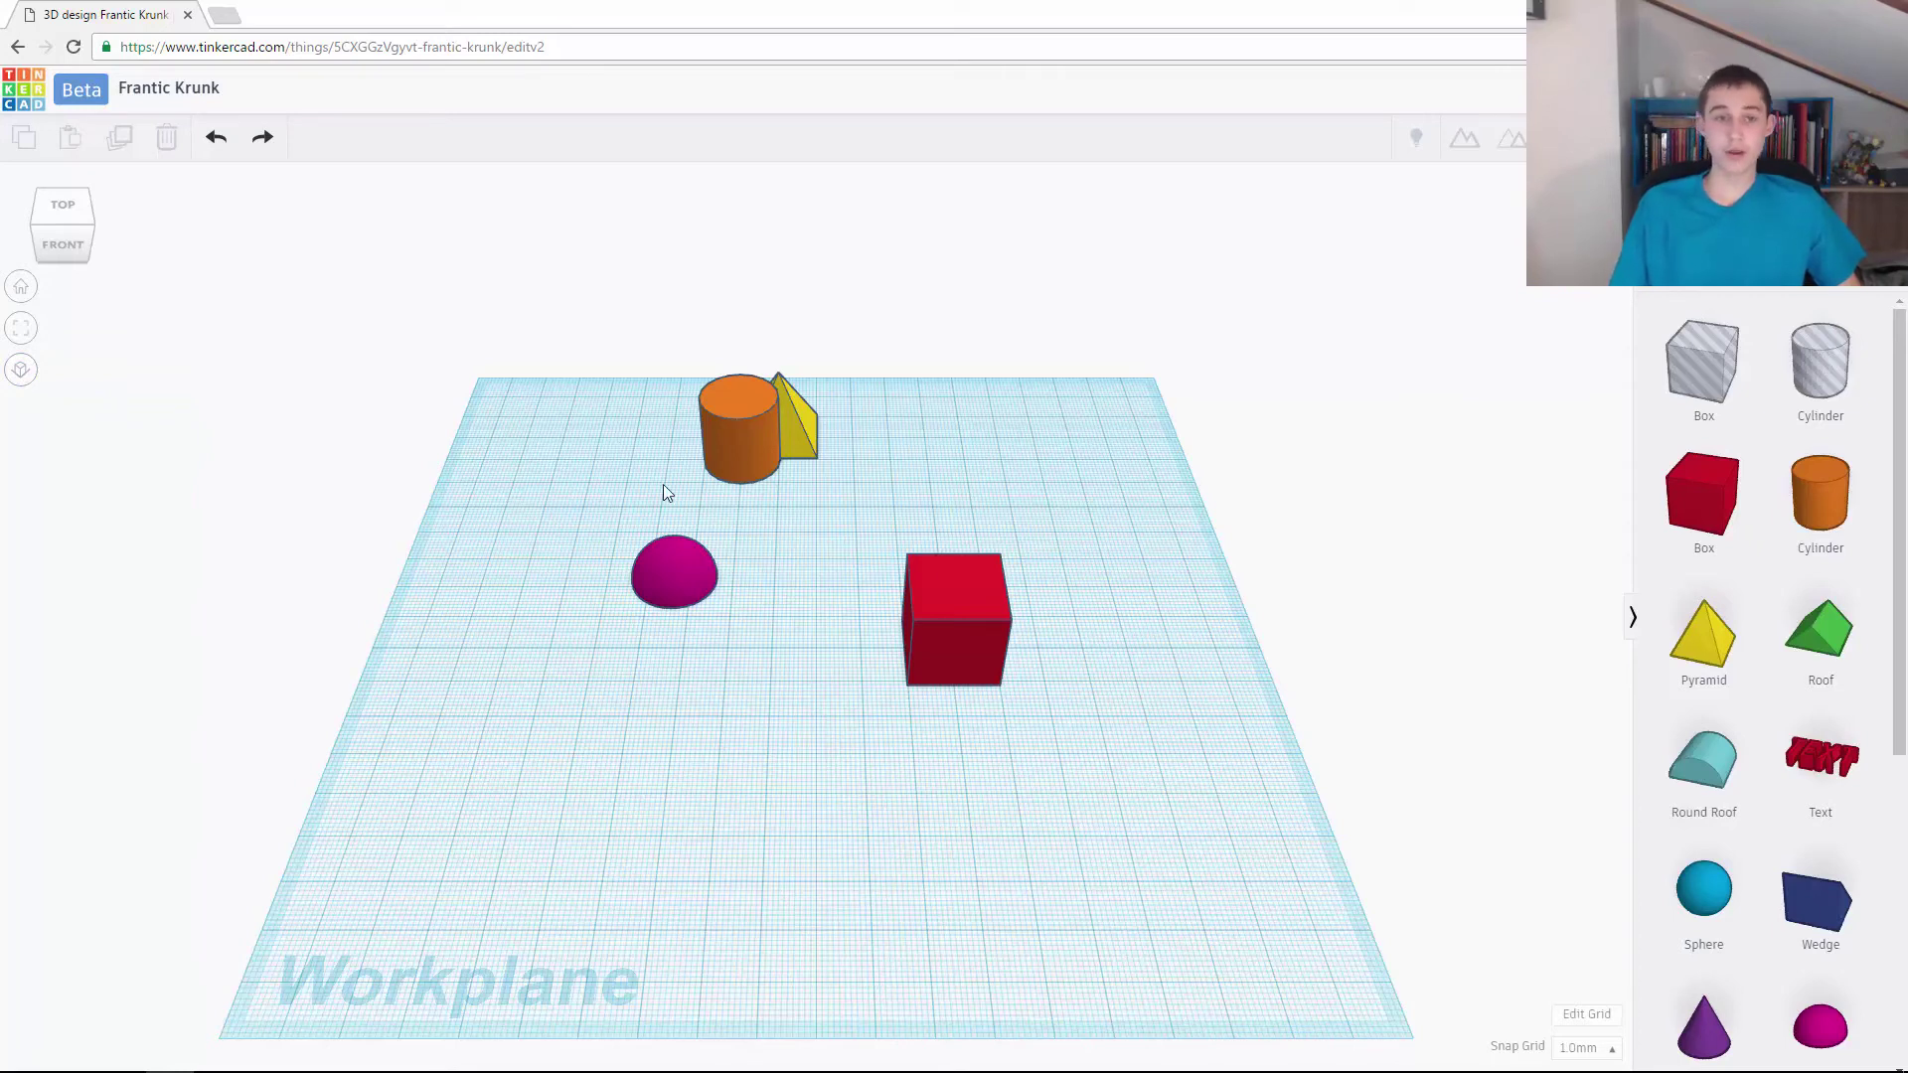
# - Switch to orthographic view and orbit from an angled 3D view down to an edge-on front view
pyautogui.click(21, 370)
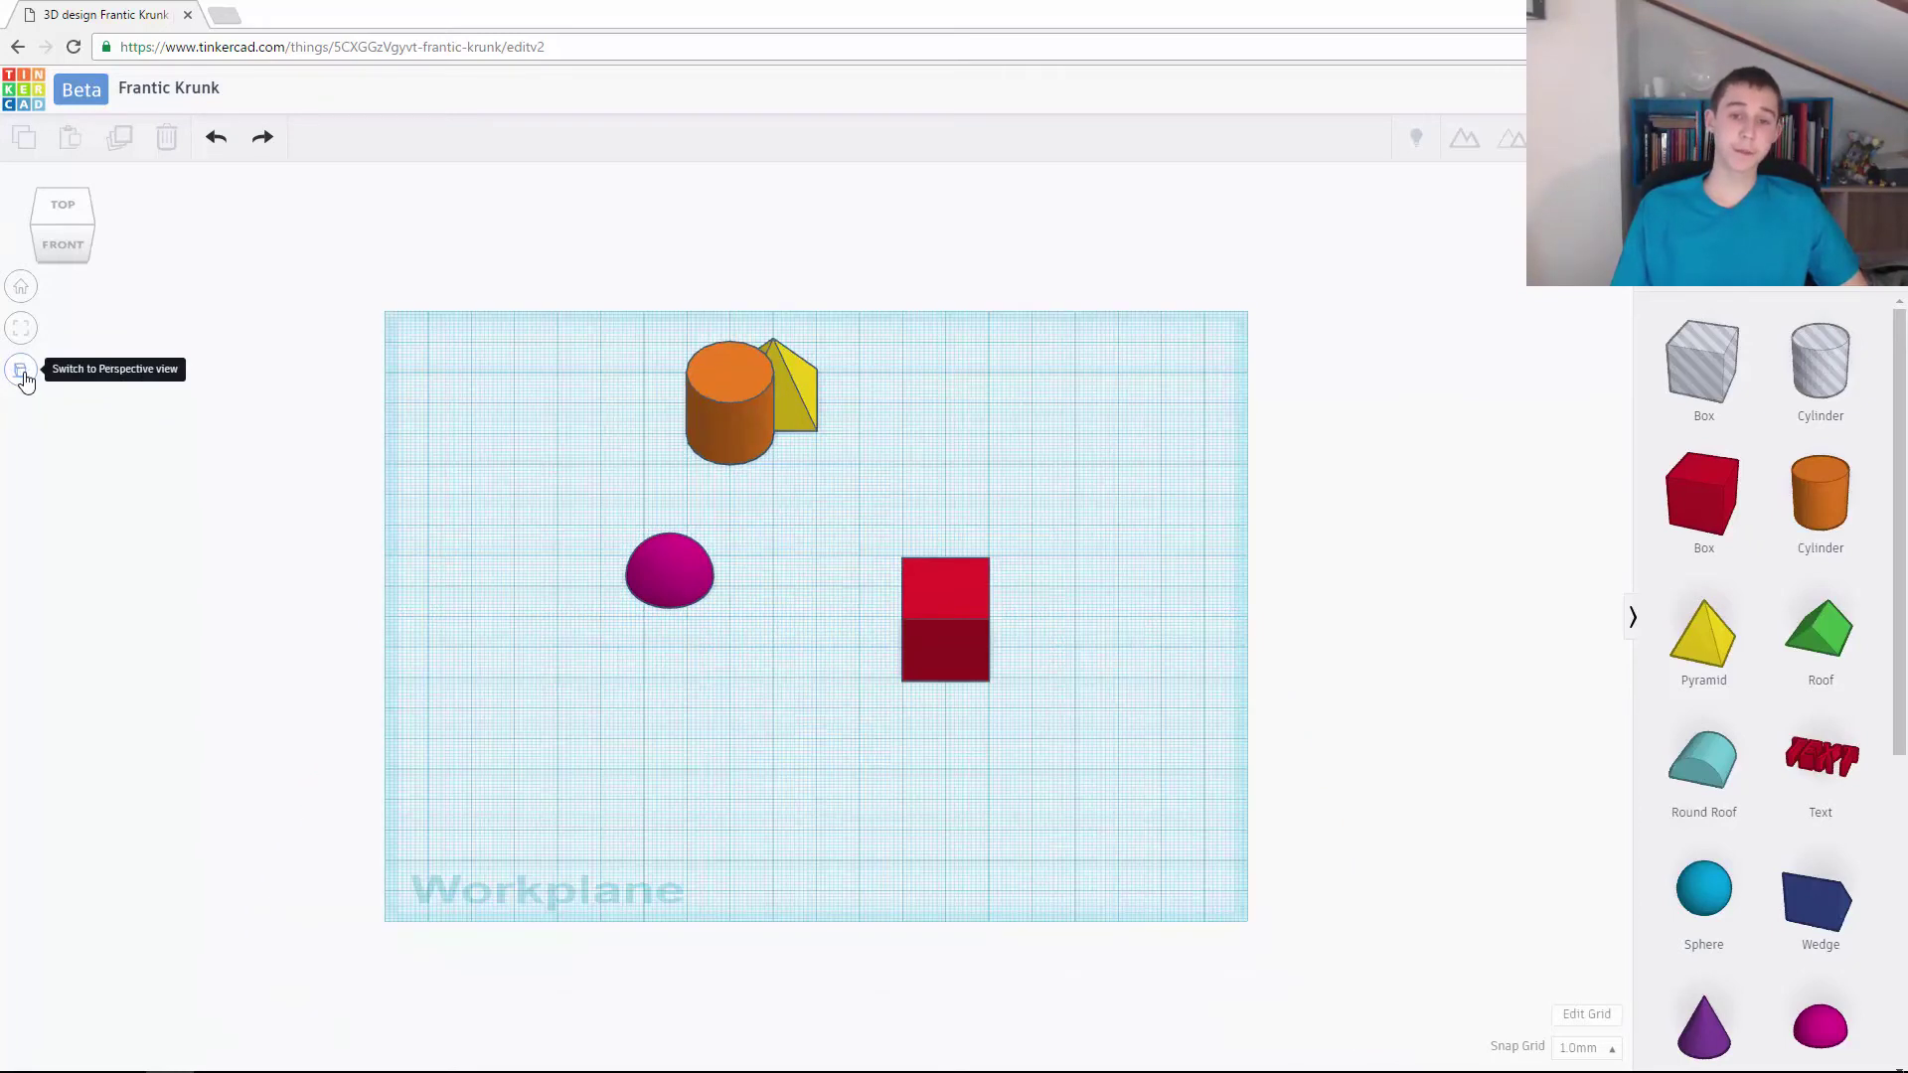
pyautogui.moveTo(532, 489); pyautogui.dragTo(620, 487, button='right')
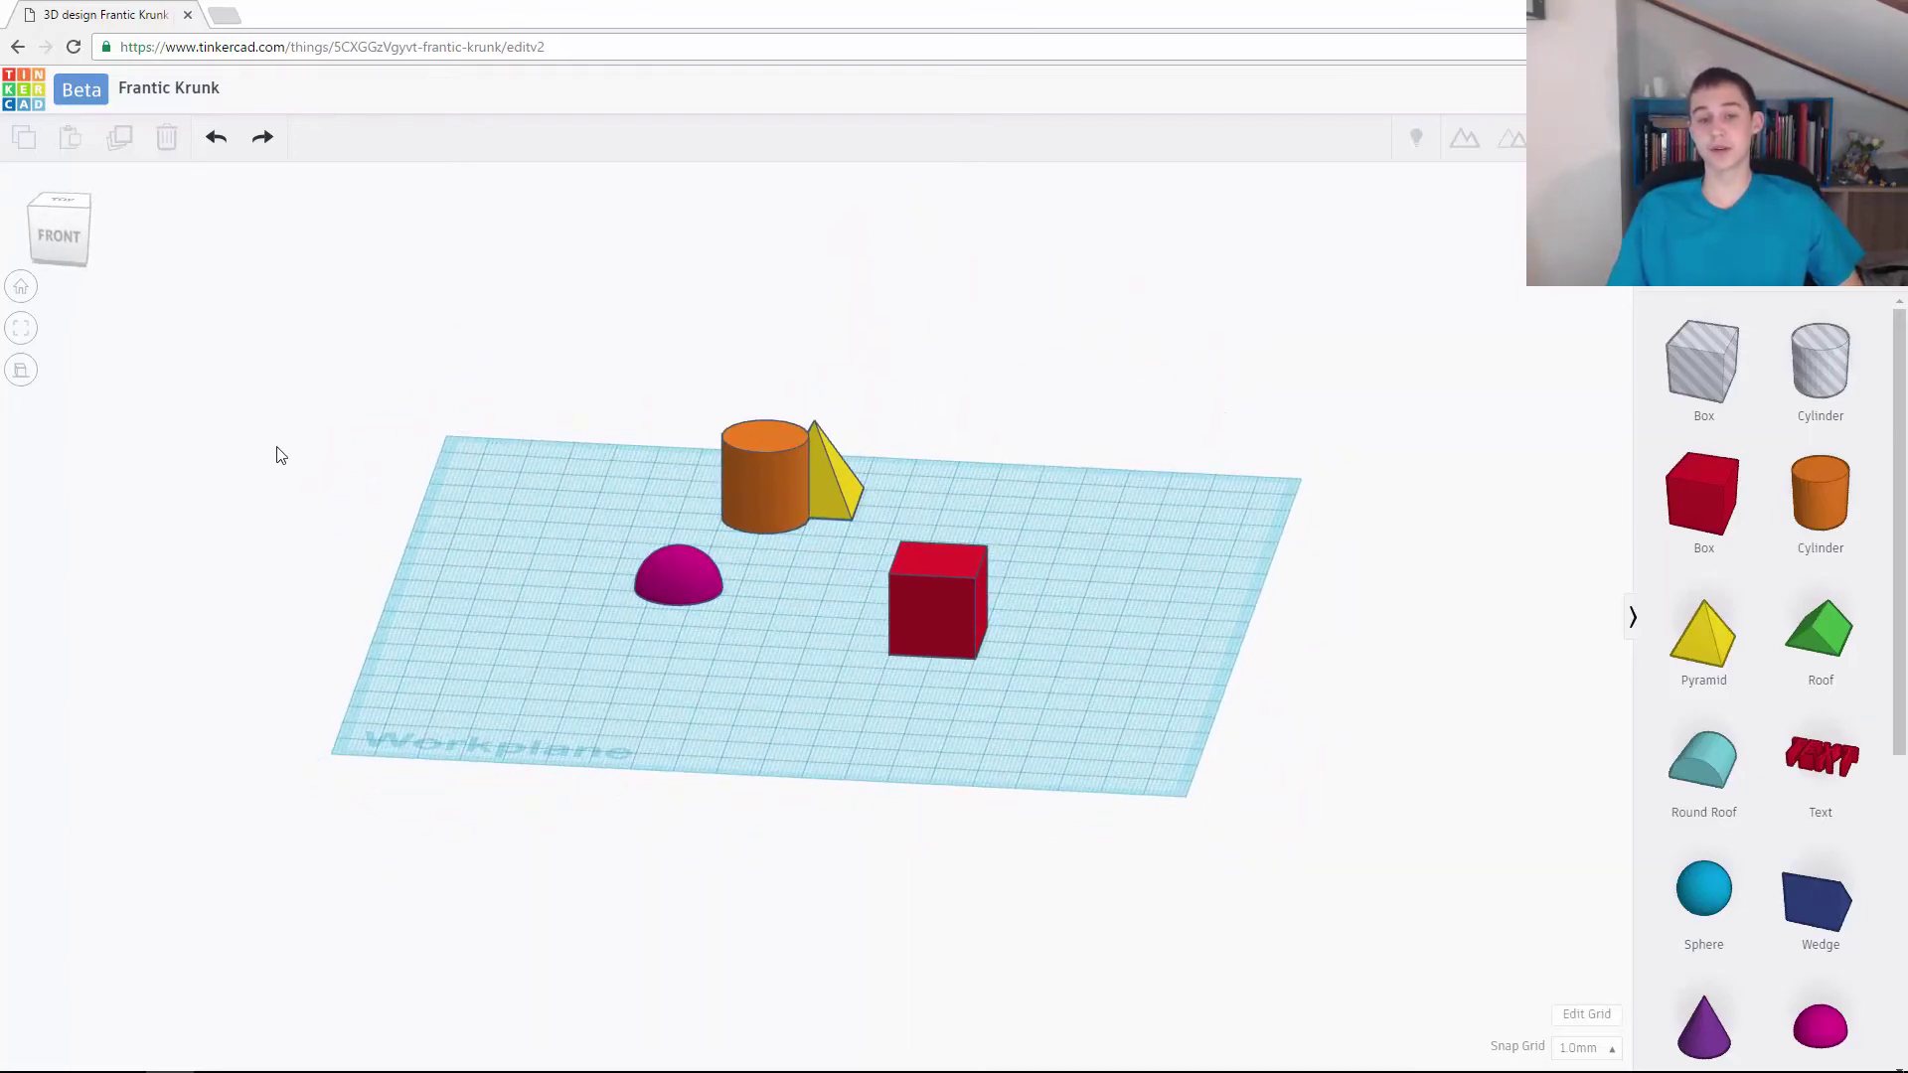
pyautogui.moveTo(278, 455); pyautogui.dragTo(345, 545, button='right')
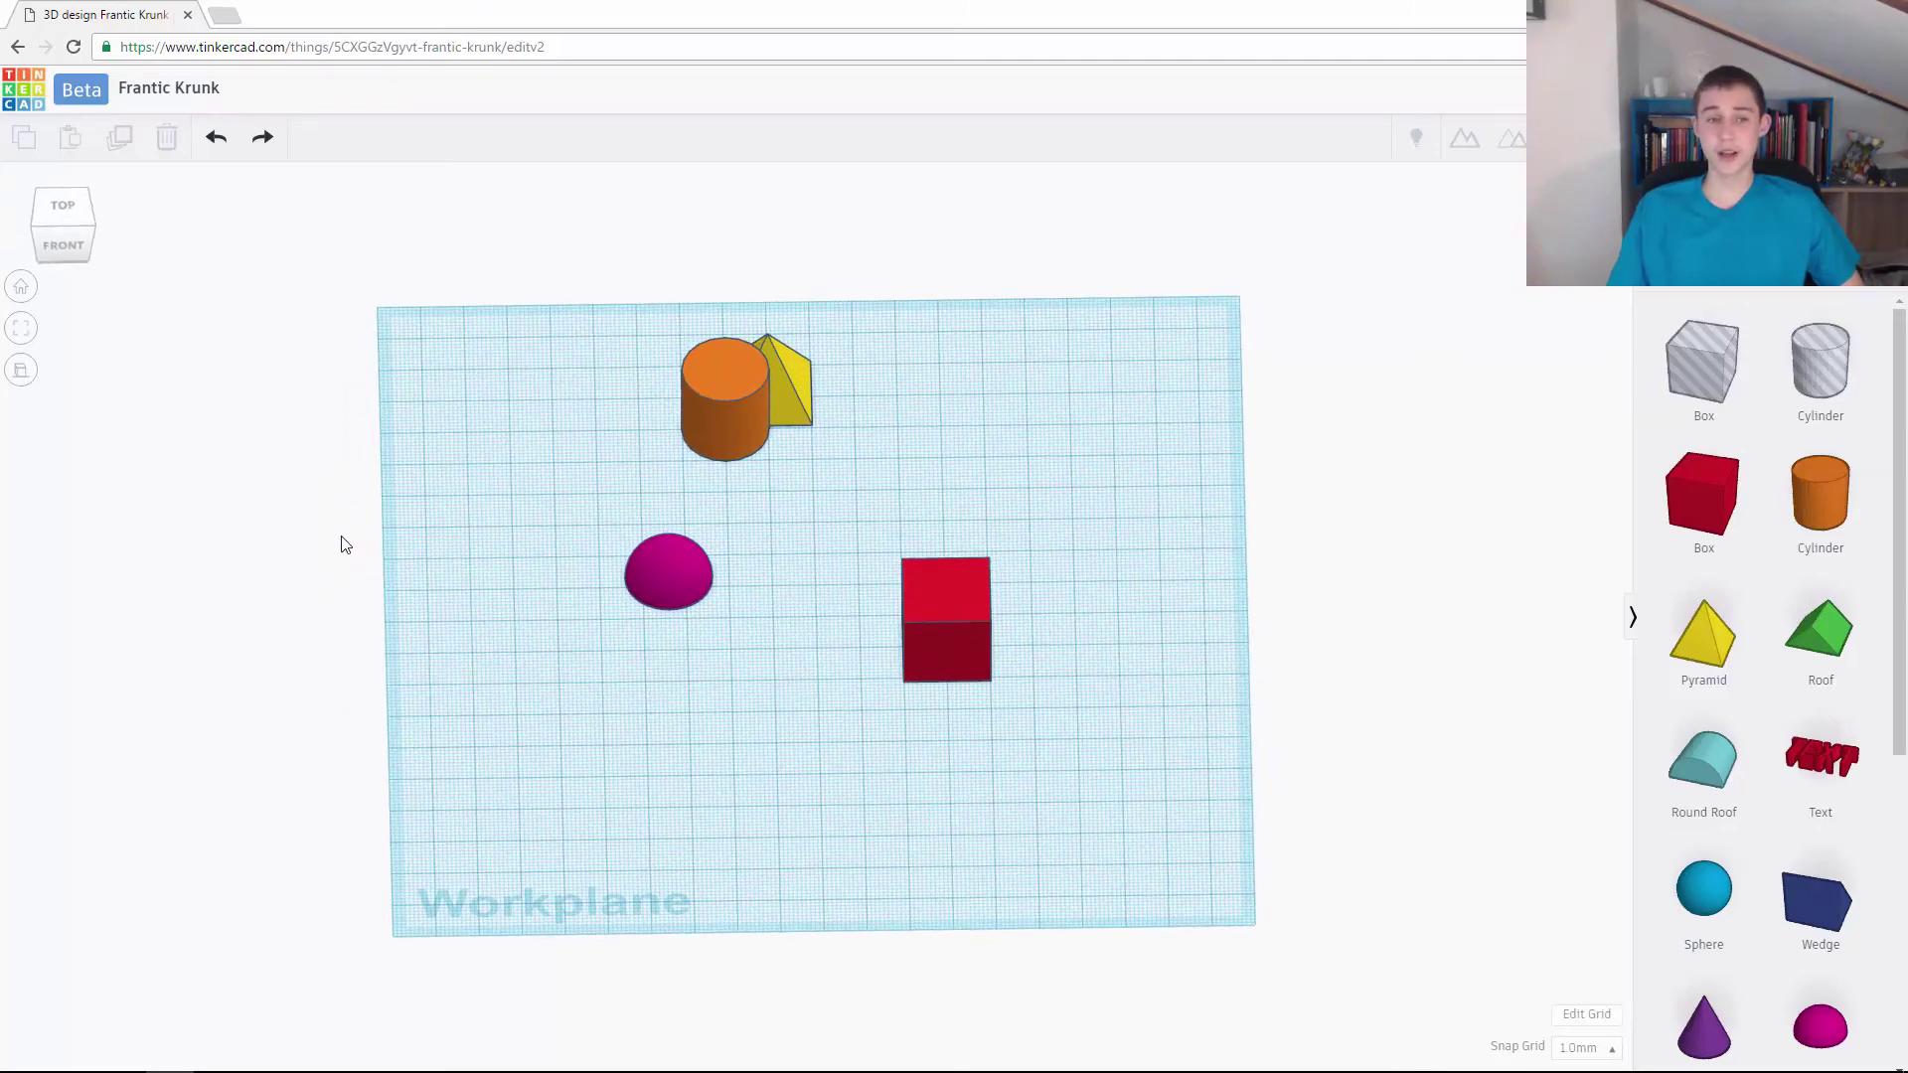
# - Return the camera to perspective view with all four shapes still on the workplane
pyautogui.click(21, 371)
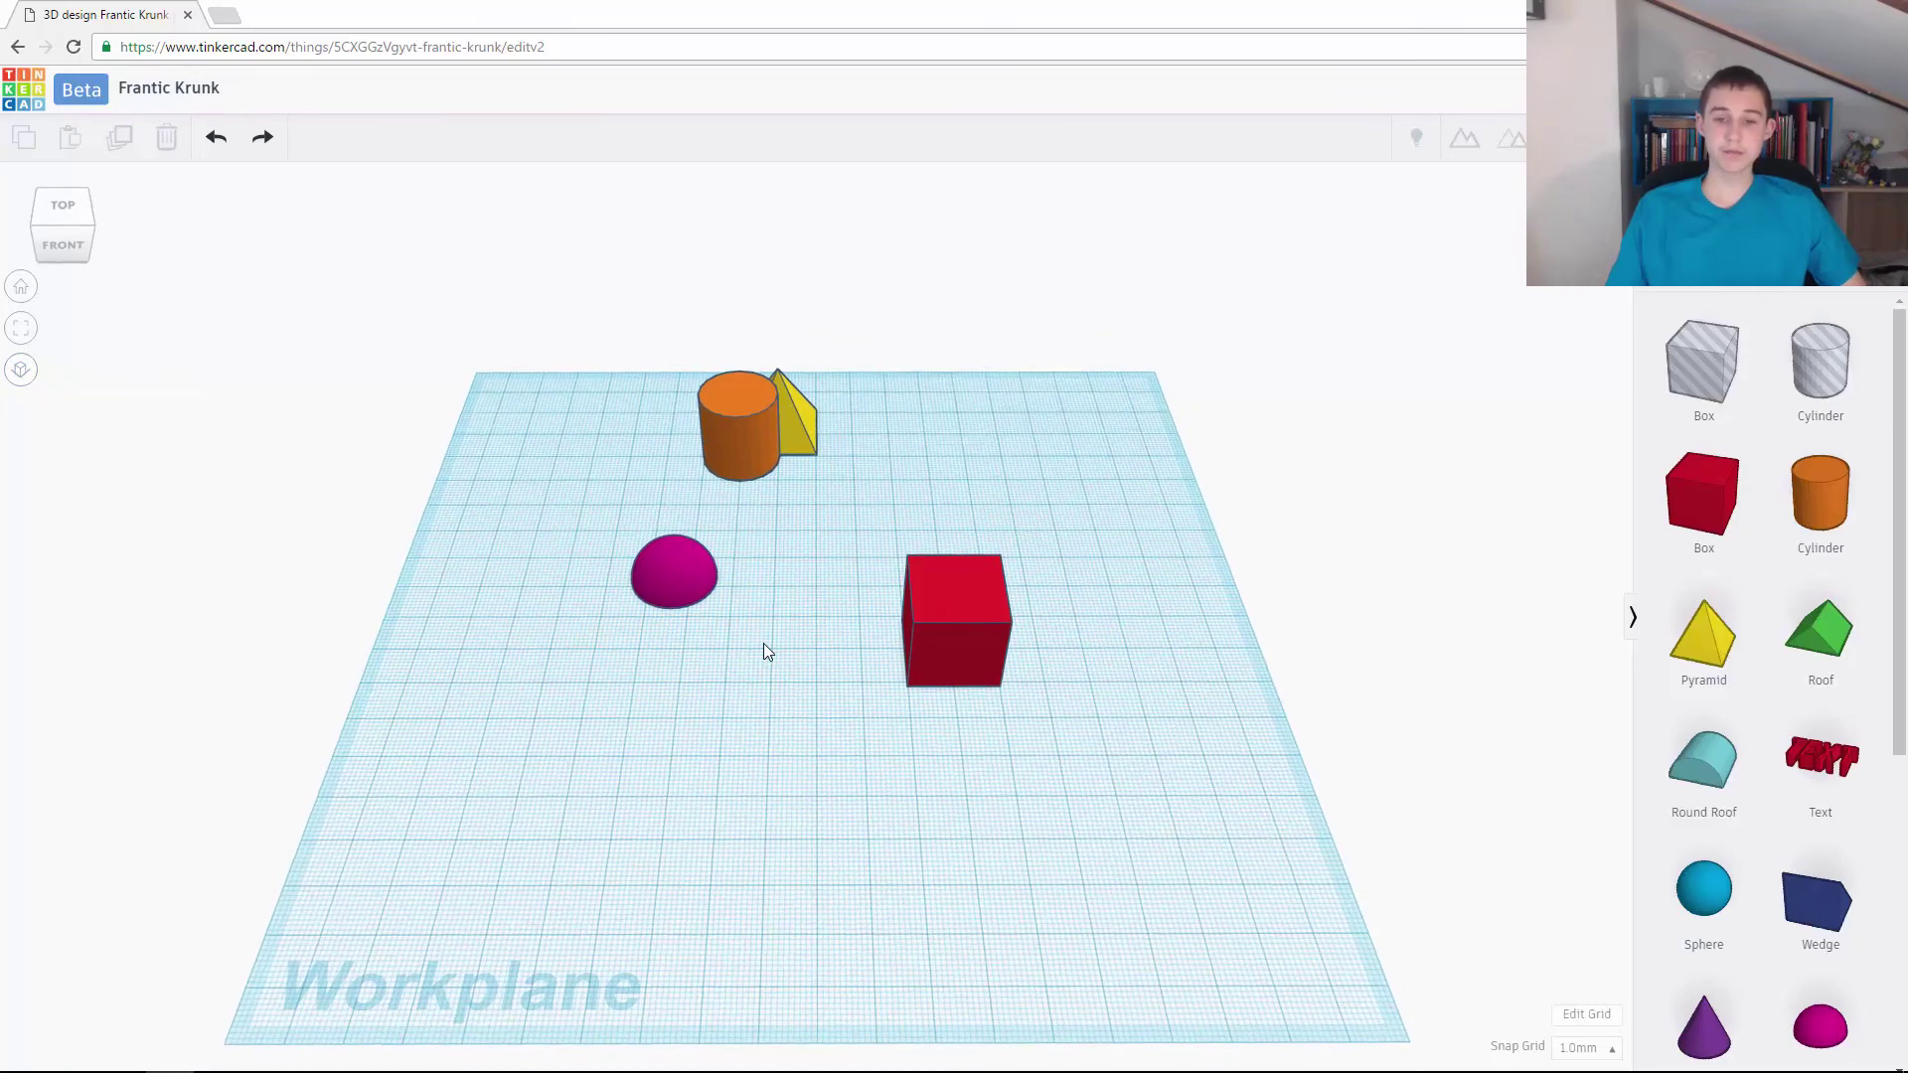